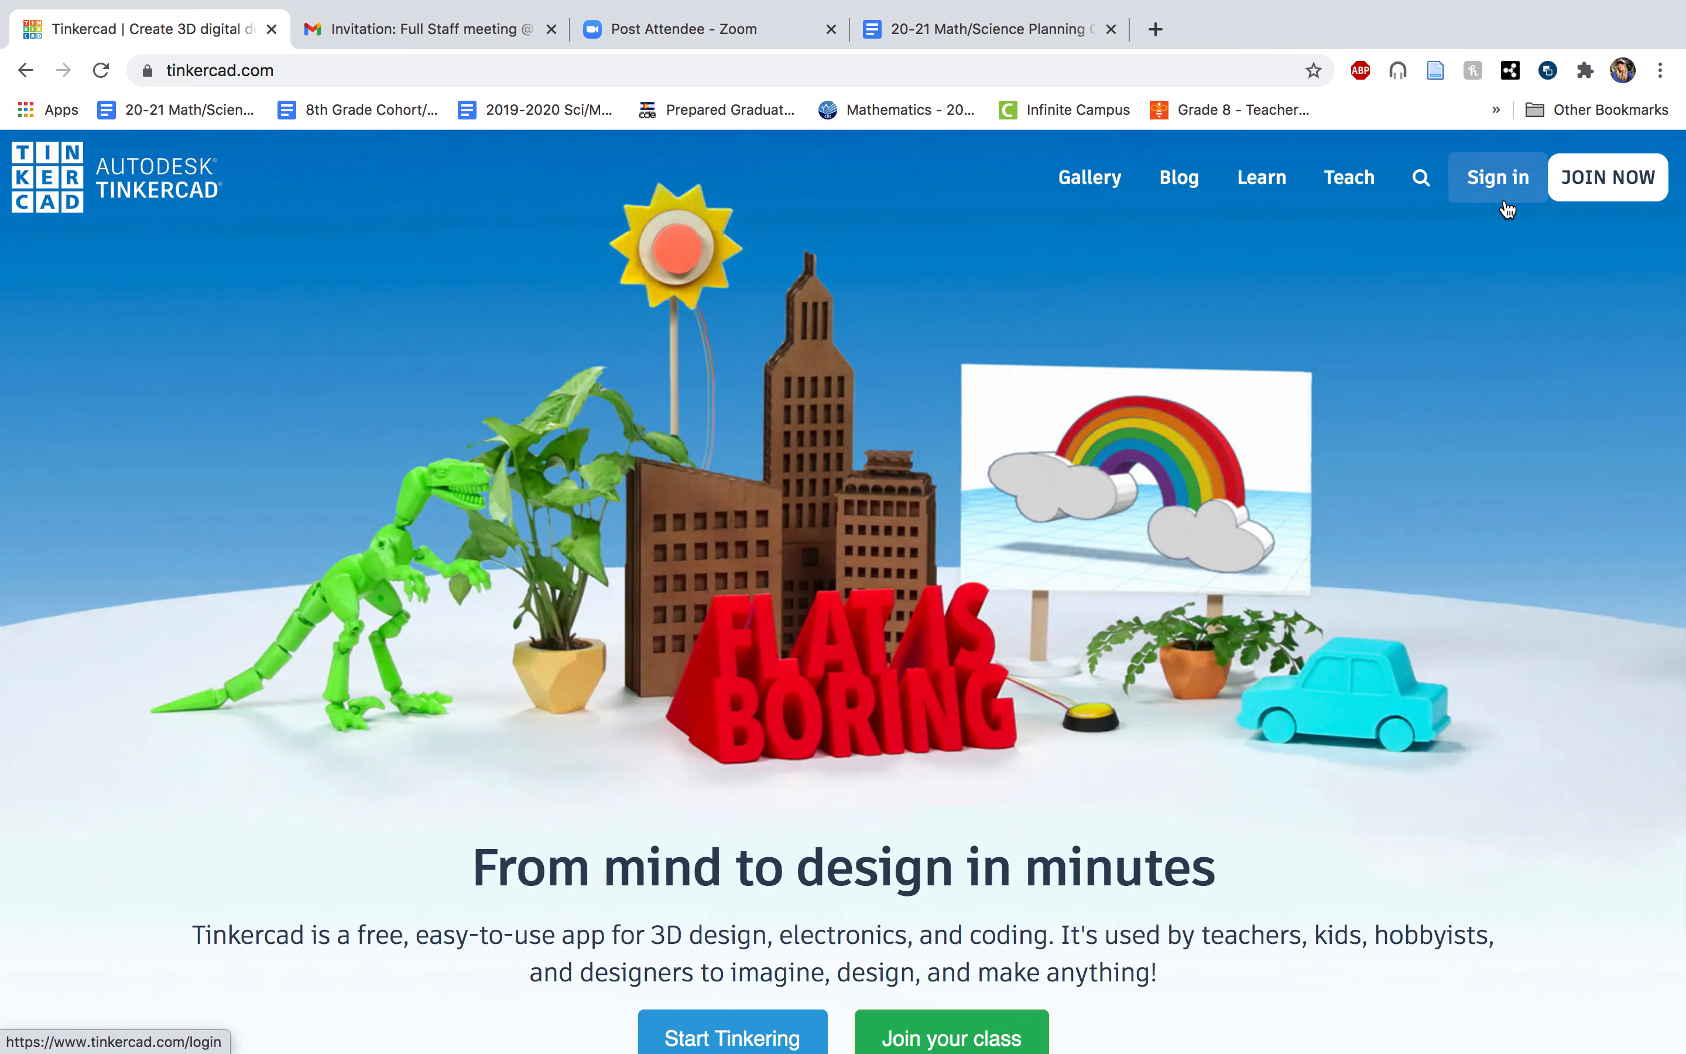
# Sign in to Tinkercad with the school Google account.
pyautogui.click(1497, 202)
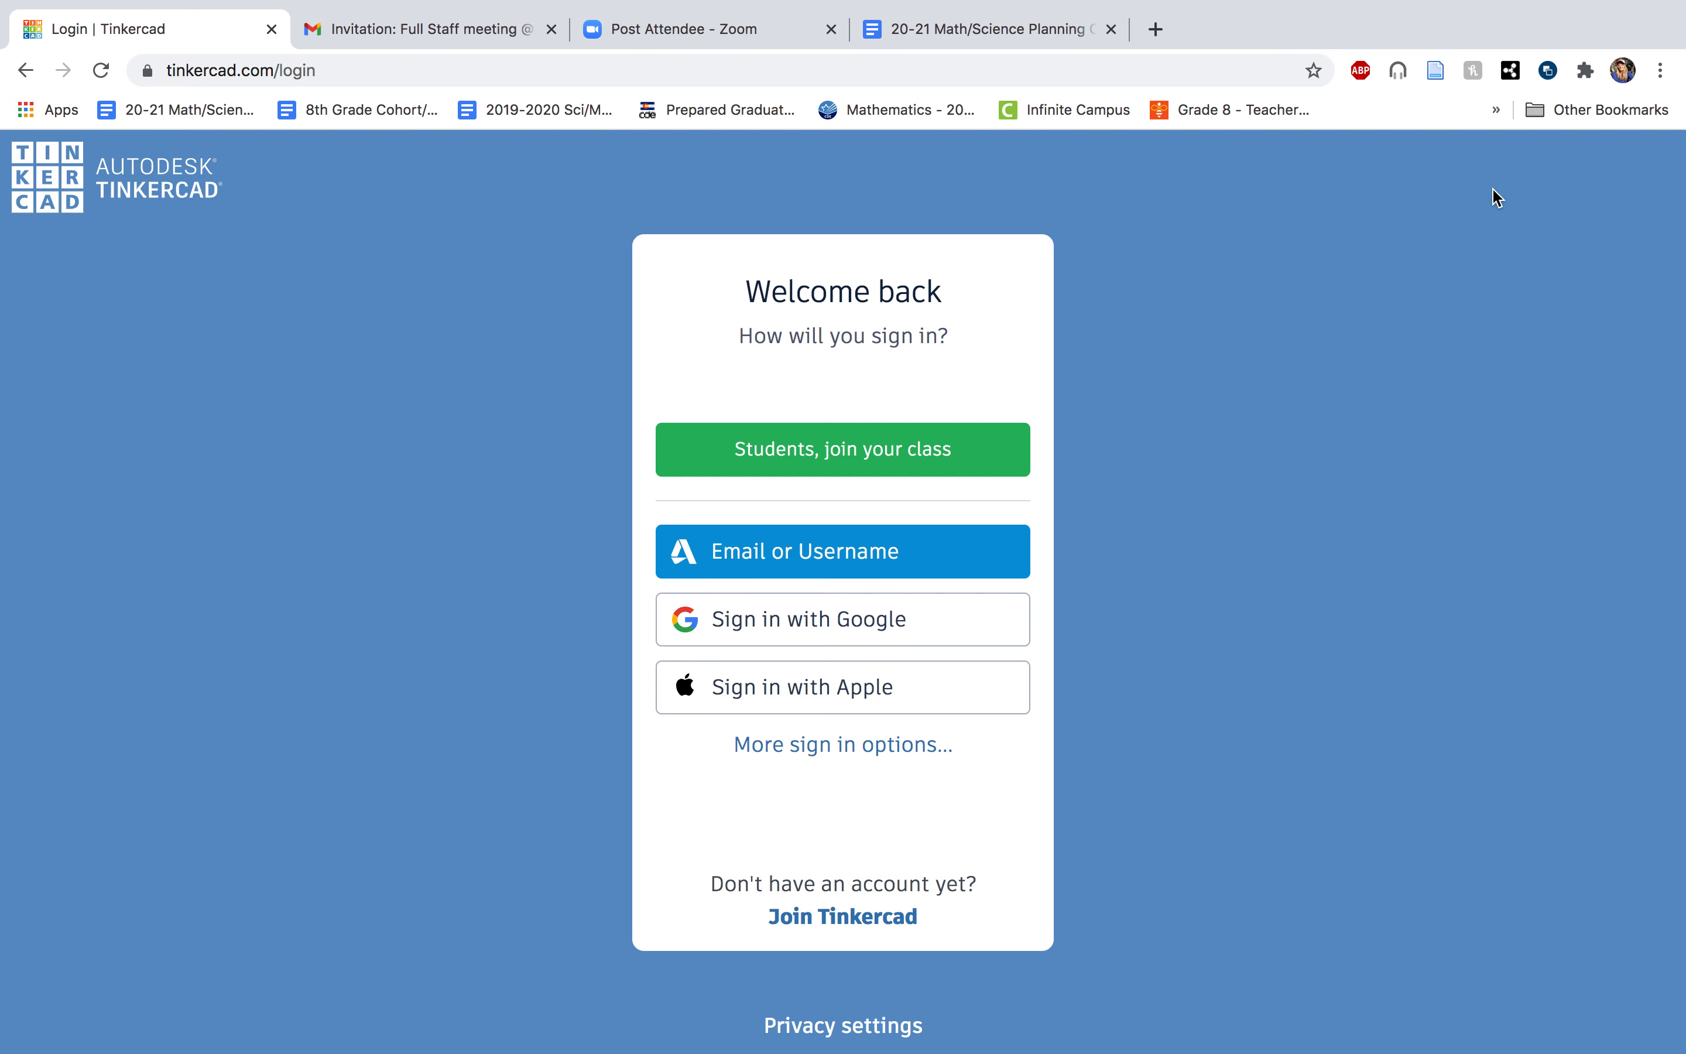
pyautogui.click(843, 627)
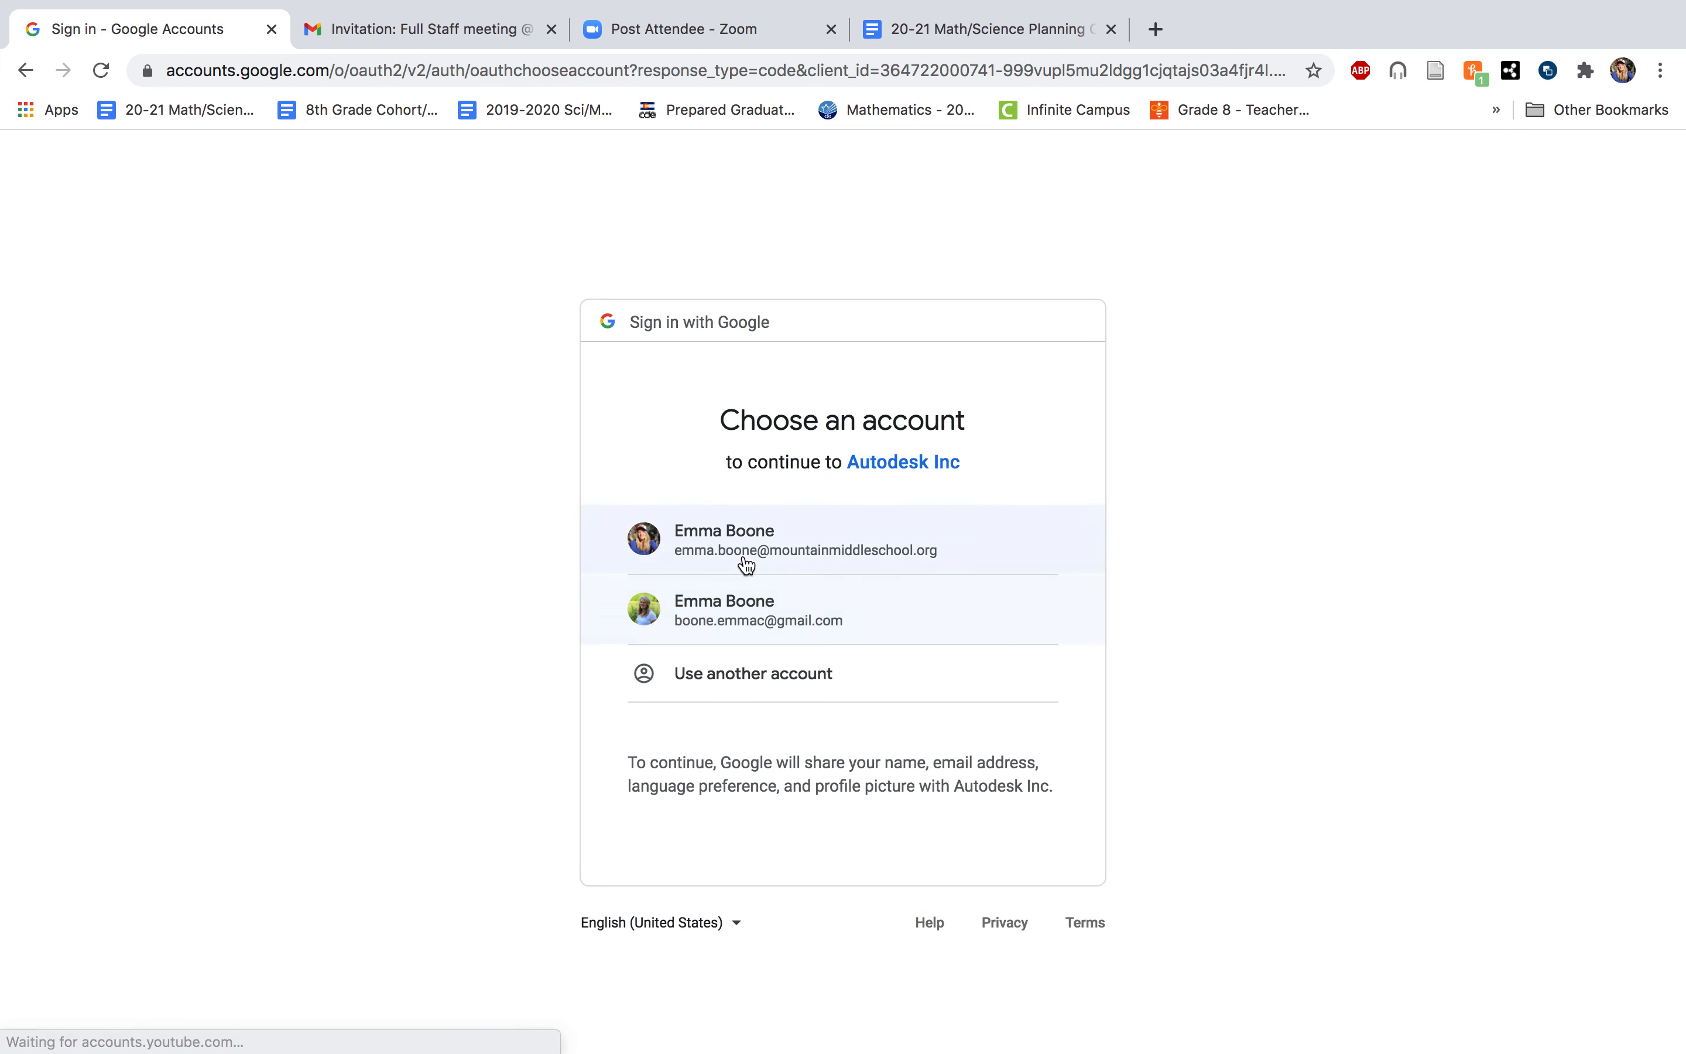
pyautogui.click(744, 560)
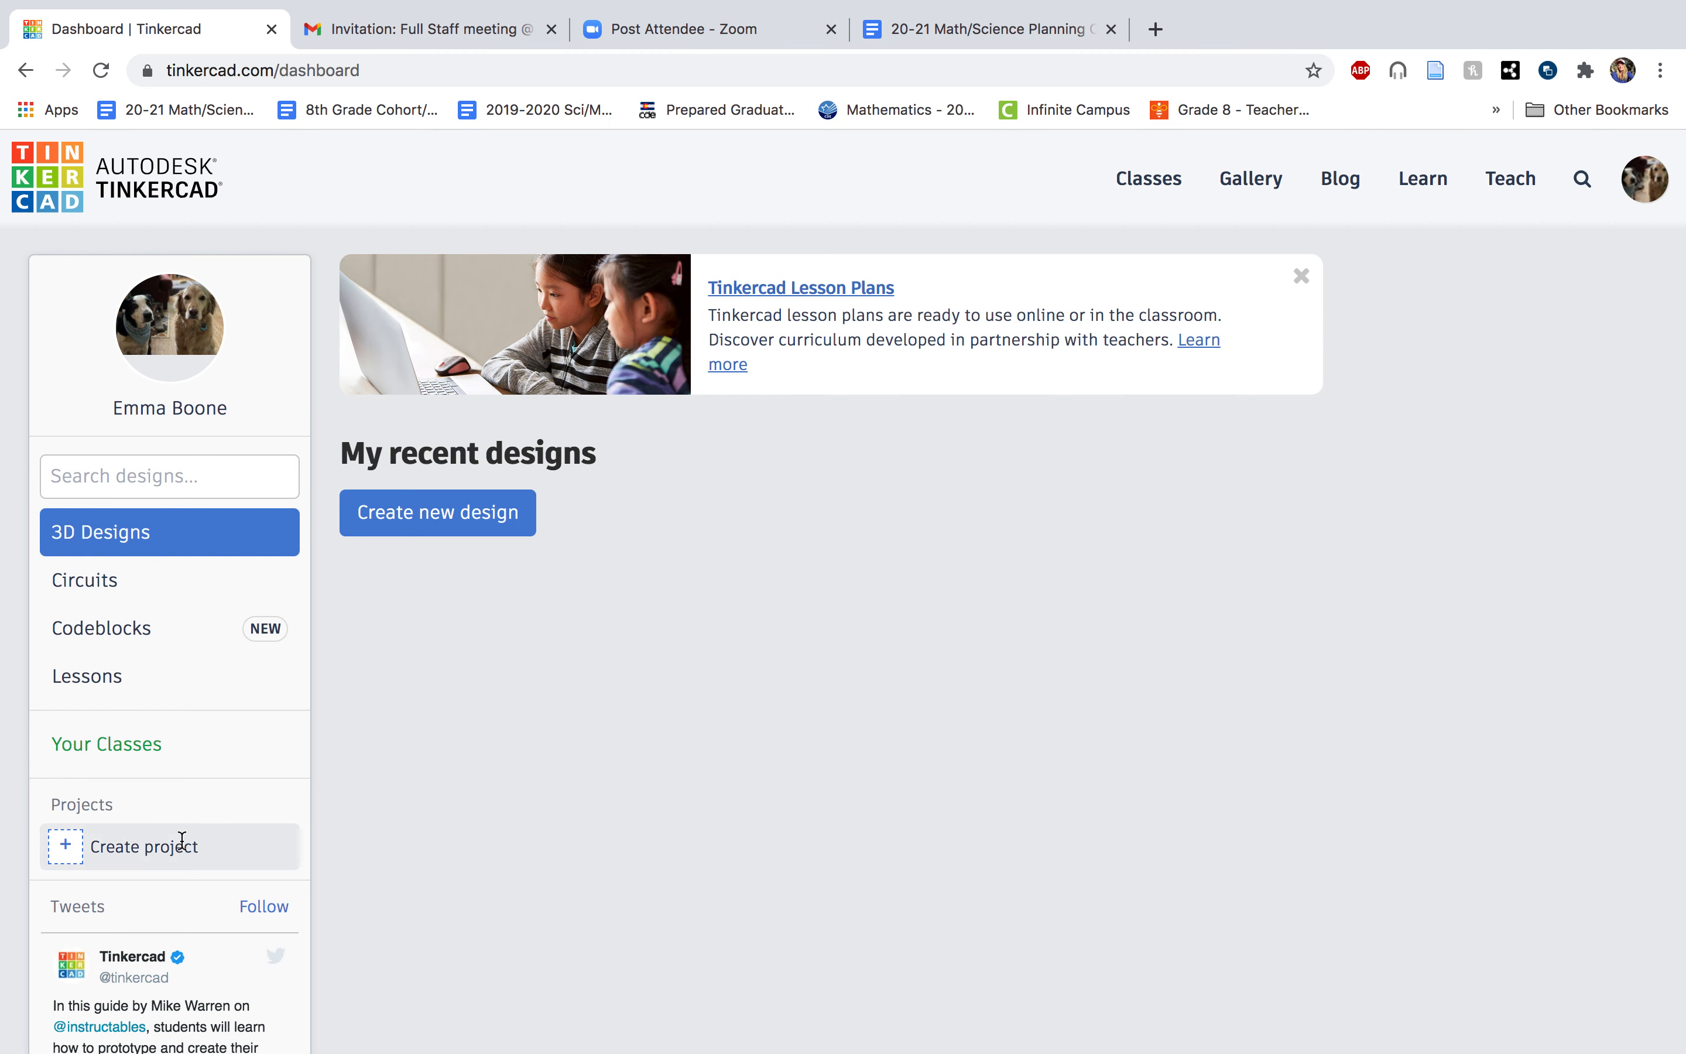
# Create a new project on the dashboard.
pyautogui.click(109, 846)
pyautogui.click(132, 863)
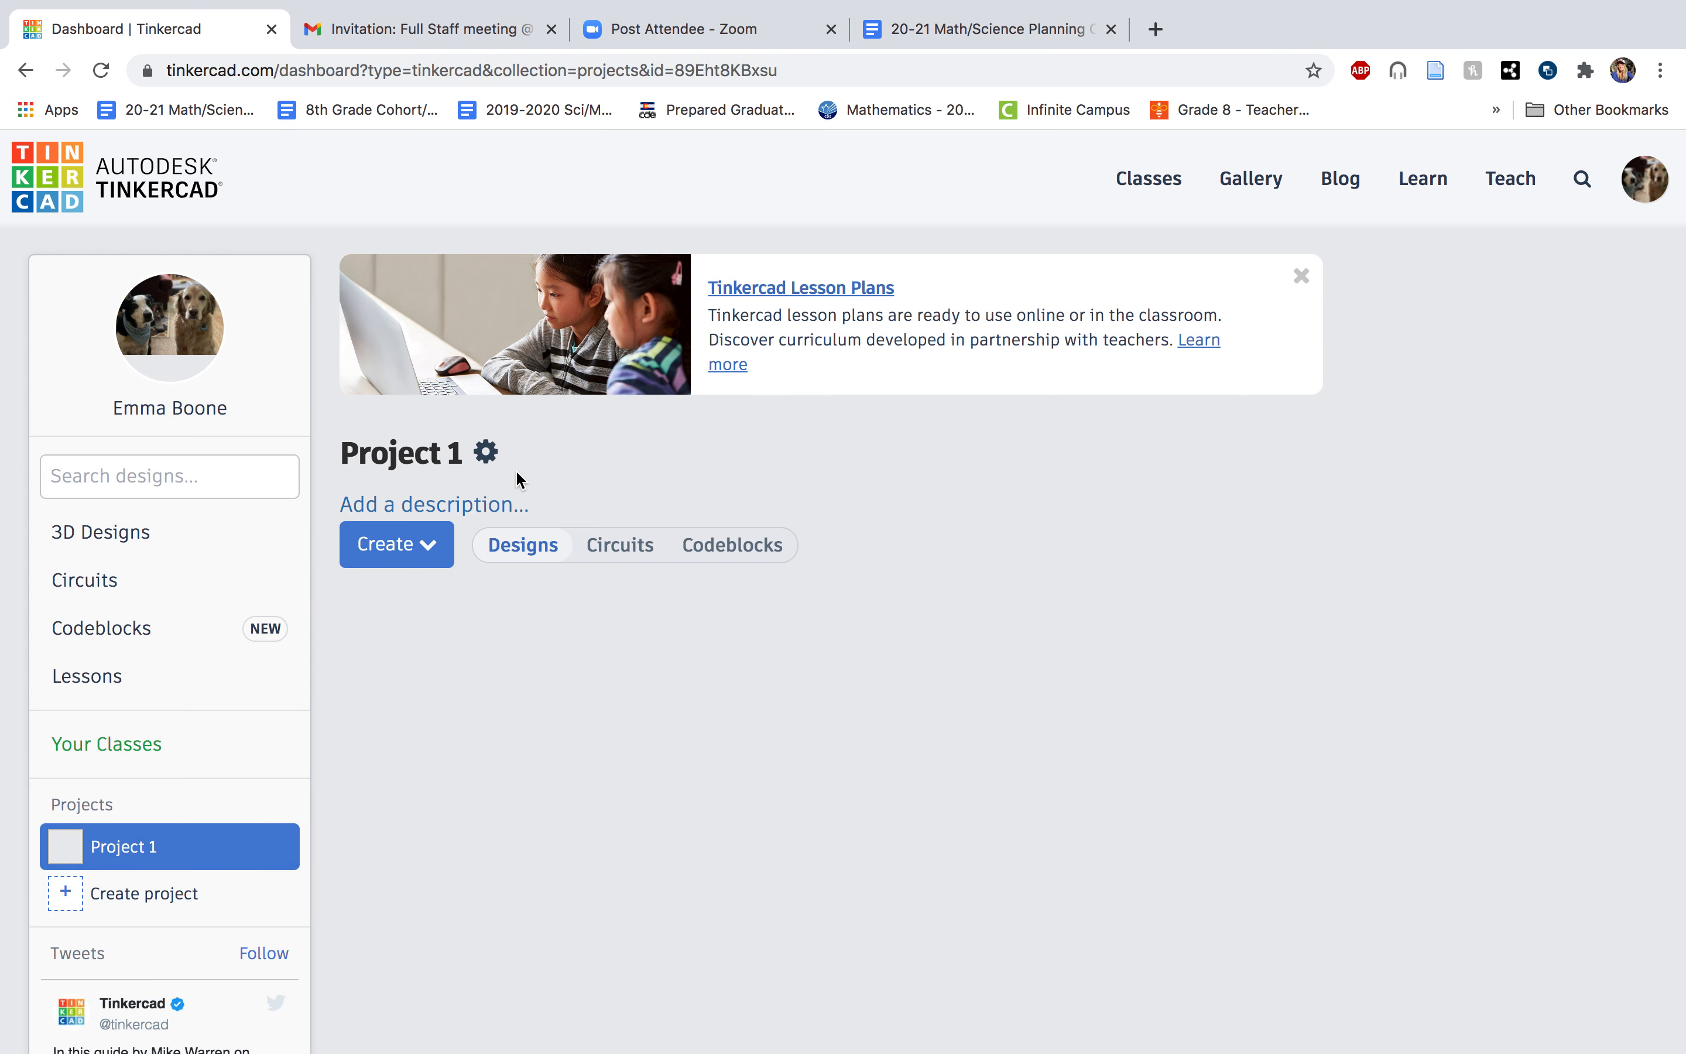
pyautogui.click(486, 452)
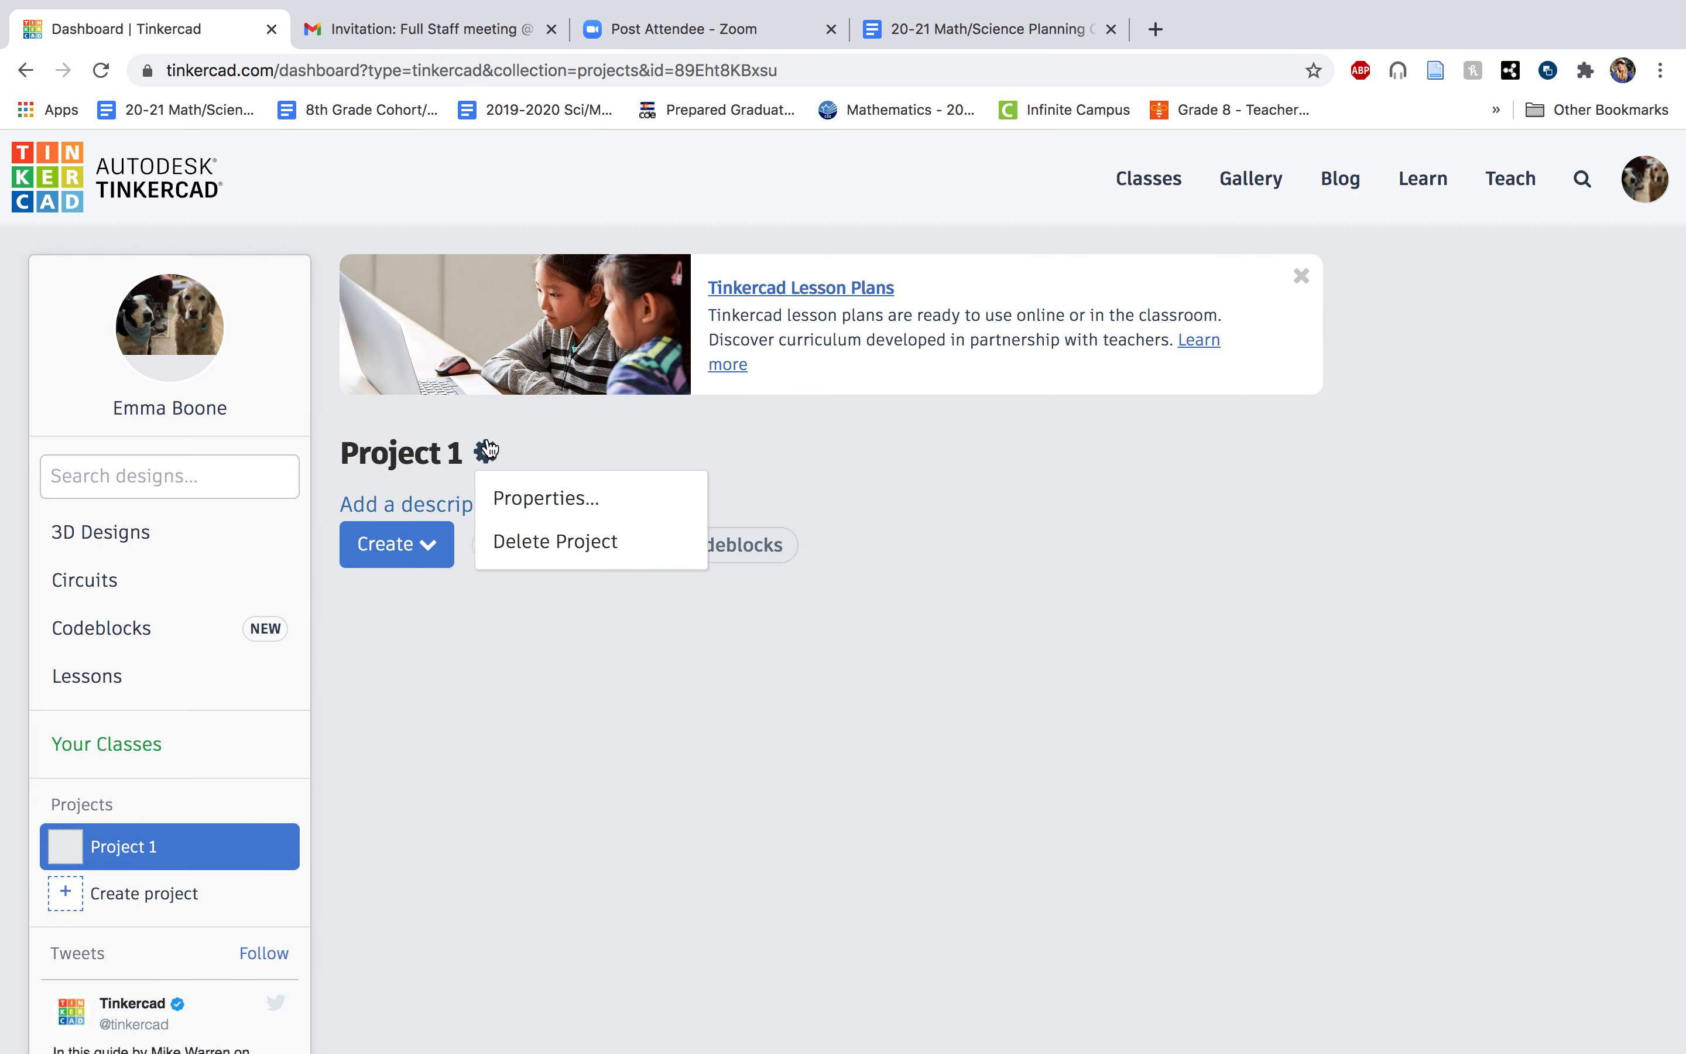
pyautogui.click(587, 499)
pyautogui.moveTo(656, 342); pyautogui.dragTo(456, 301)
pyautogui.click(455, 301)
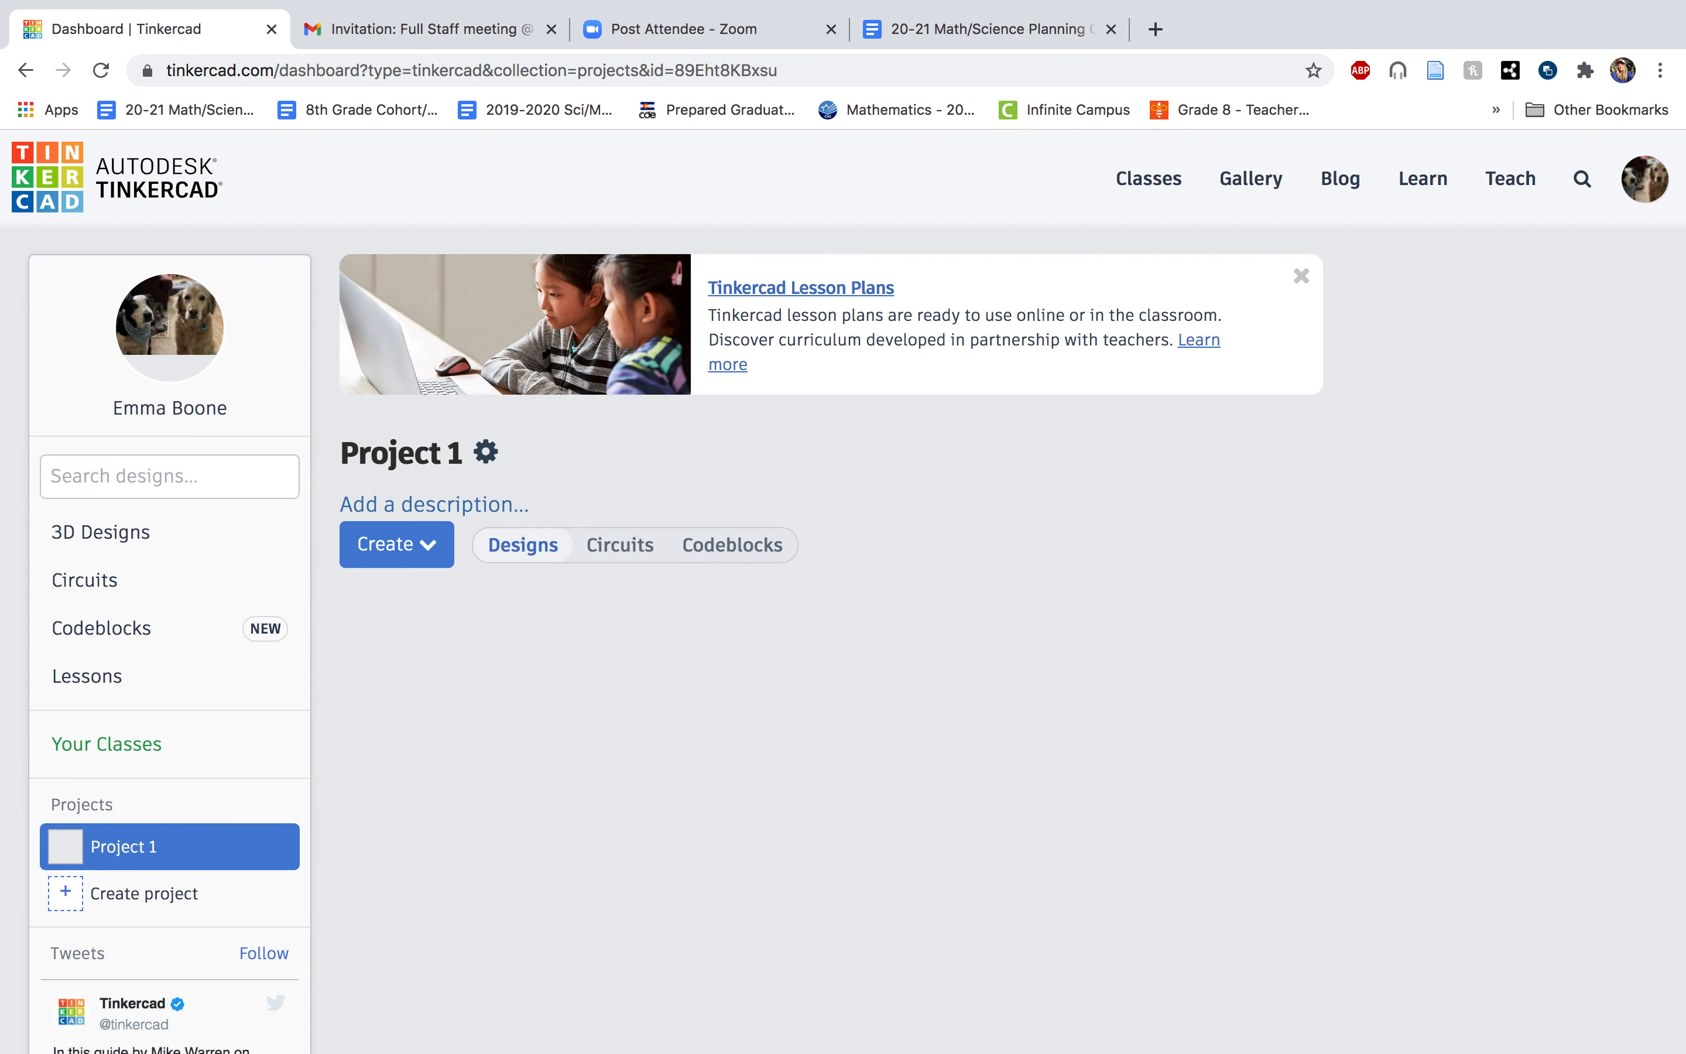
# Rename the new project to Rocket Design Tutorial and save the change.
pyautogui.click(485, 451)
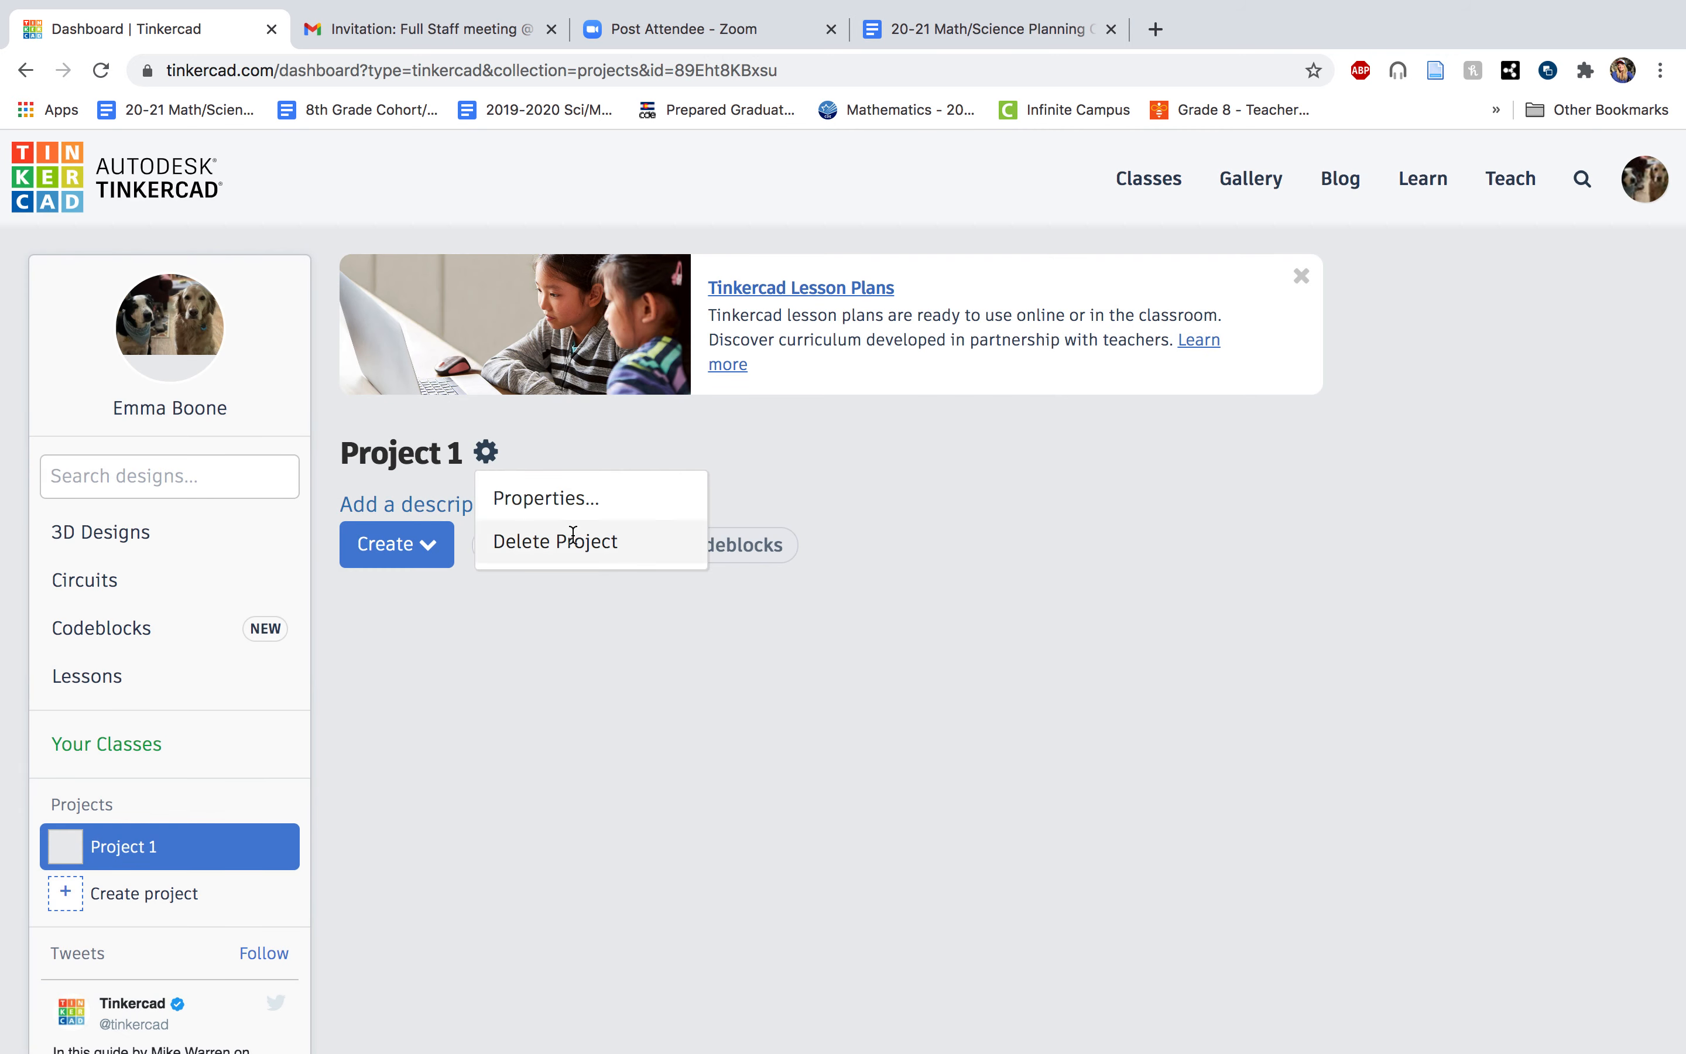
pyautogui.click(565, 494)
pyautogui.moveTo(639, 332); pyautogui.dragTo(499, 328)
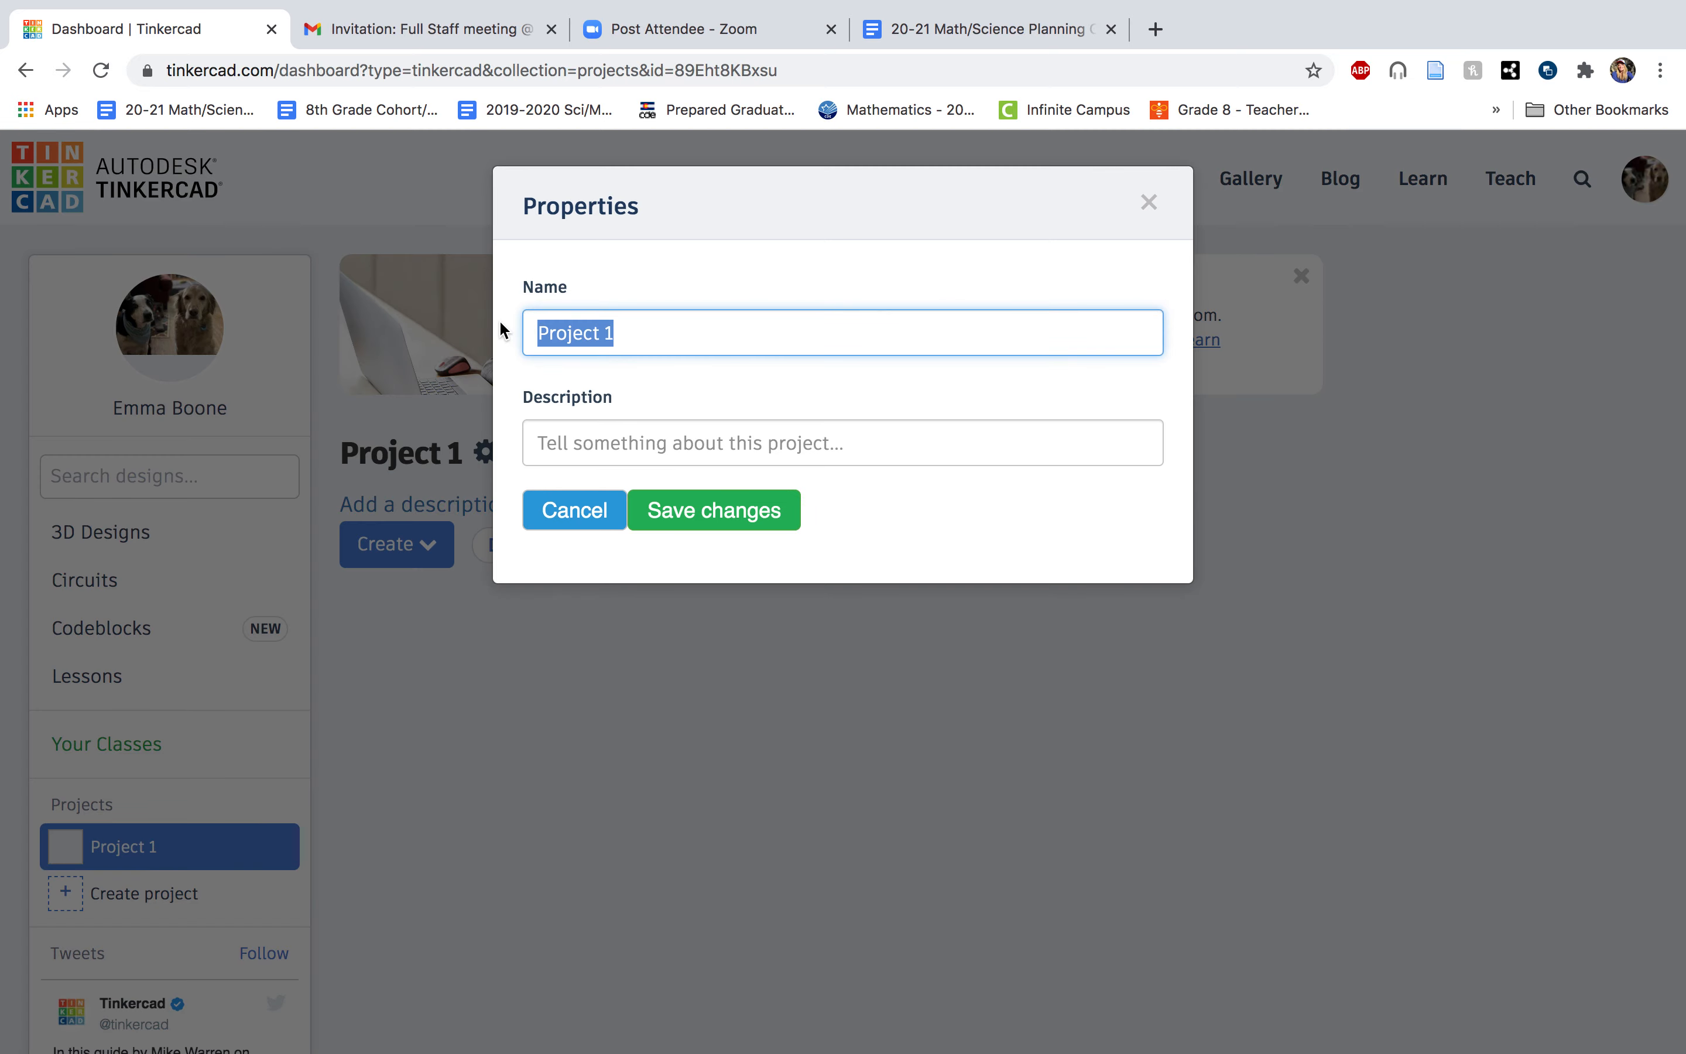
pyautogui.write('Ro')
pyautogui.click(630, 387)
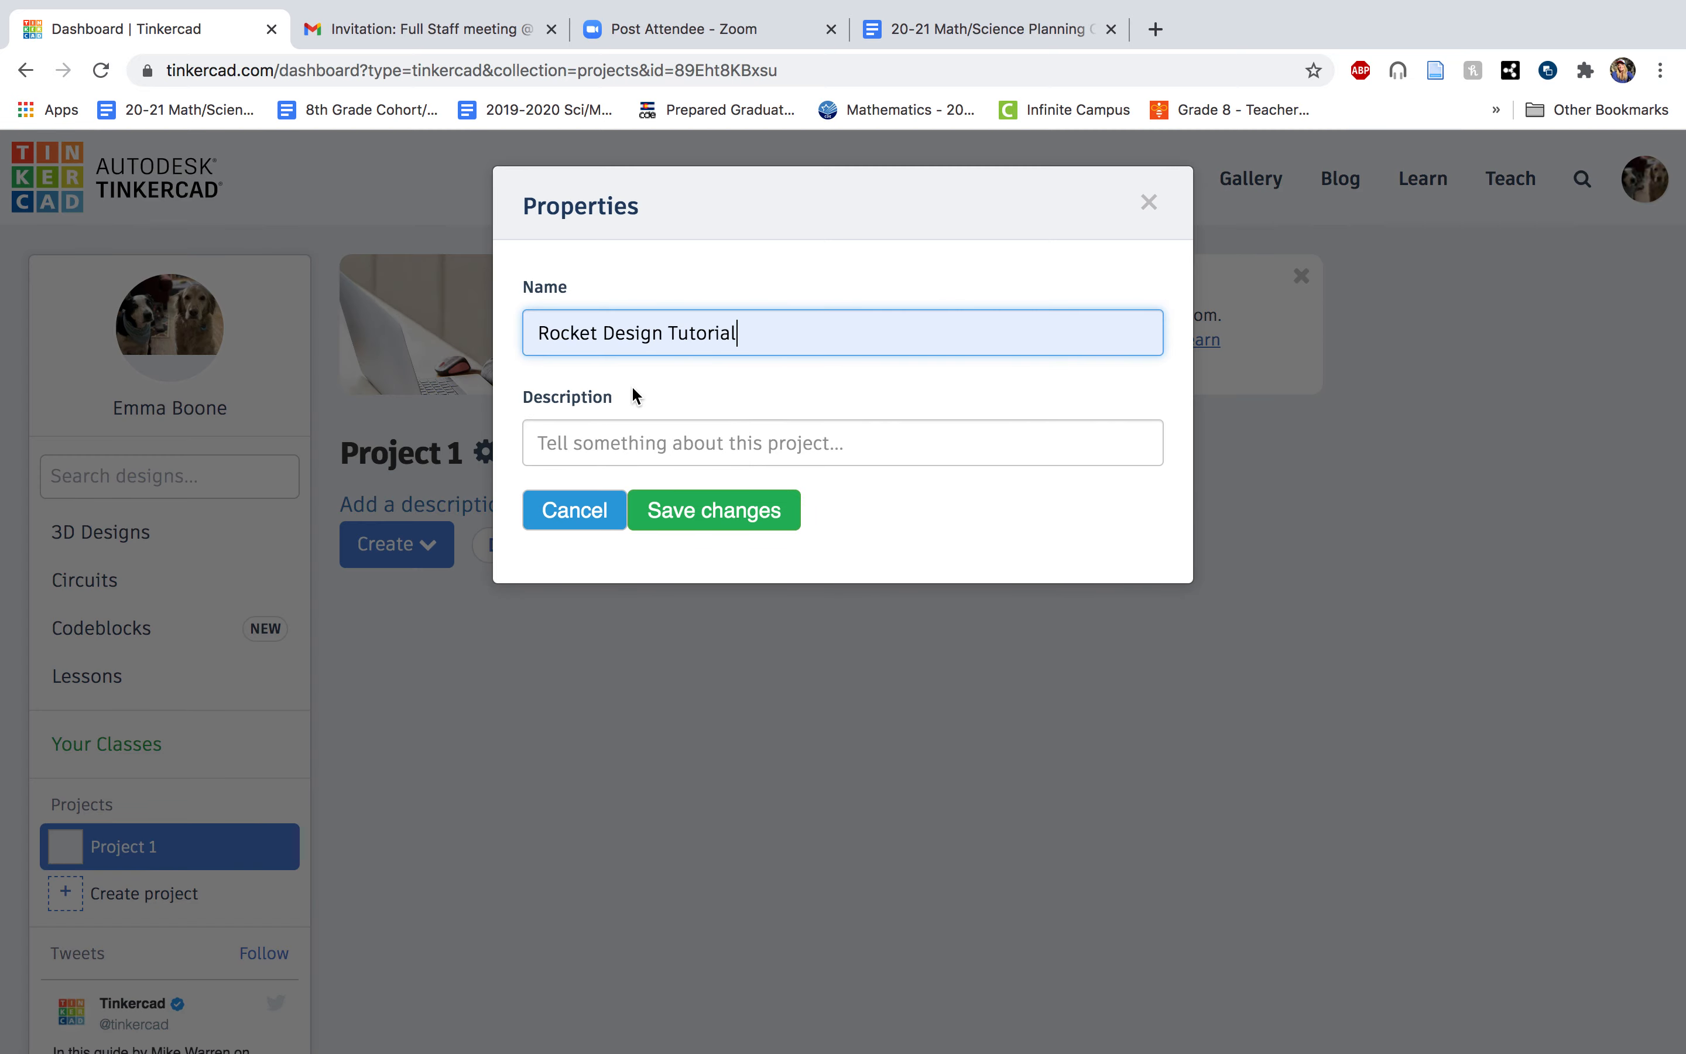
pyautogui.click(682, 512)
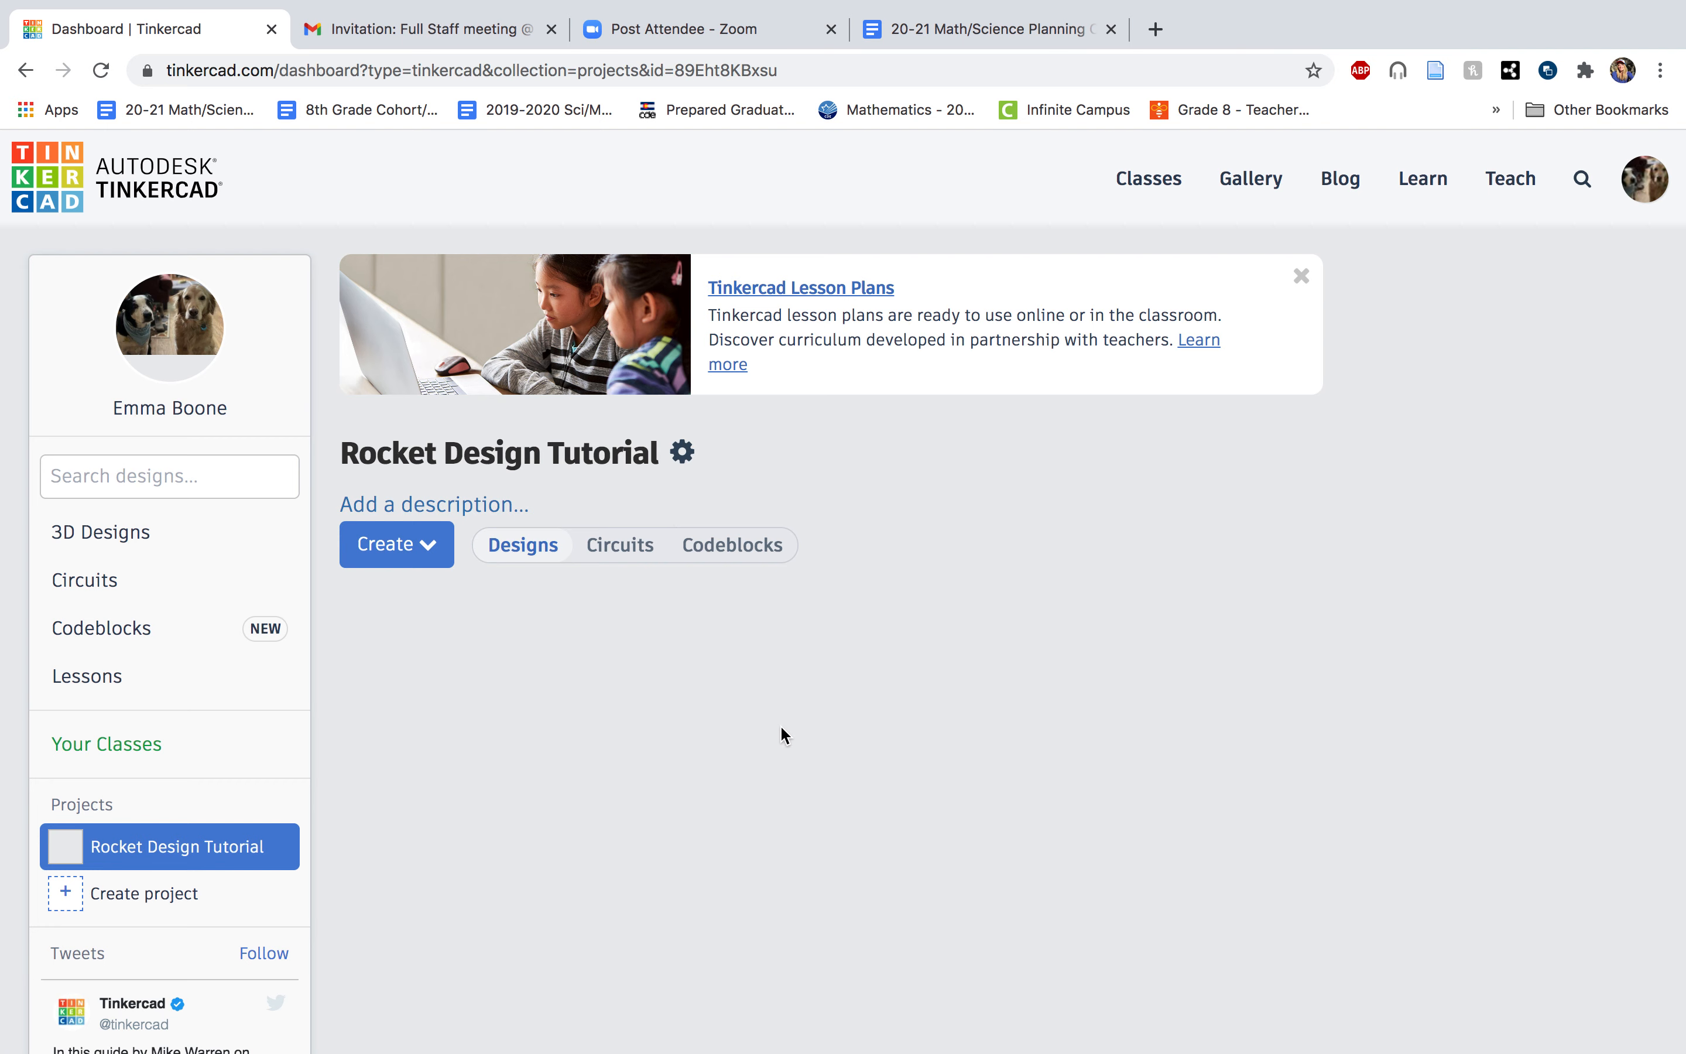
# Create a new 3D design in the project and name it Rocket Design #1.
pyautogui.click(417, 548)
pyautogui.click(439, 607)
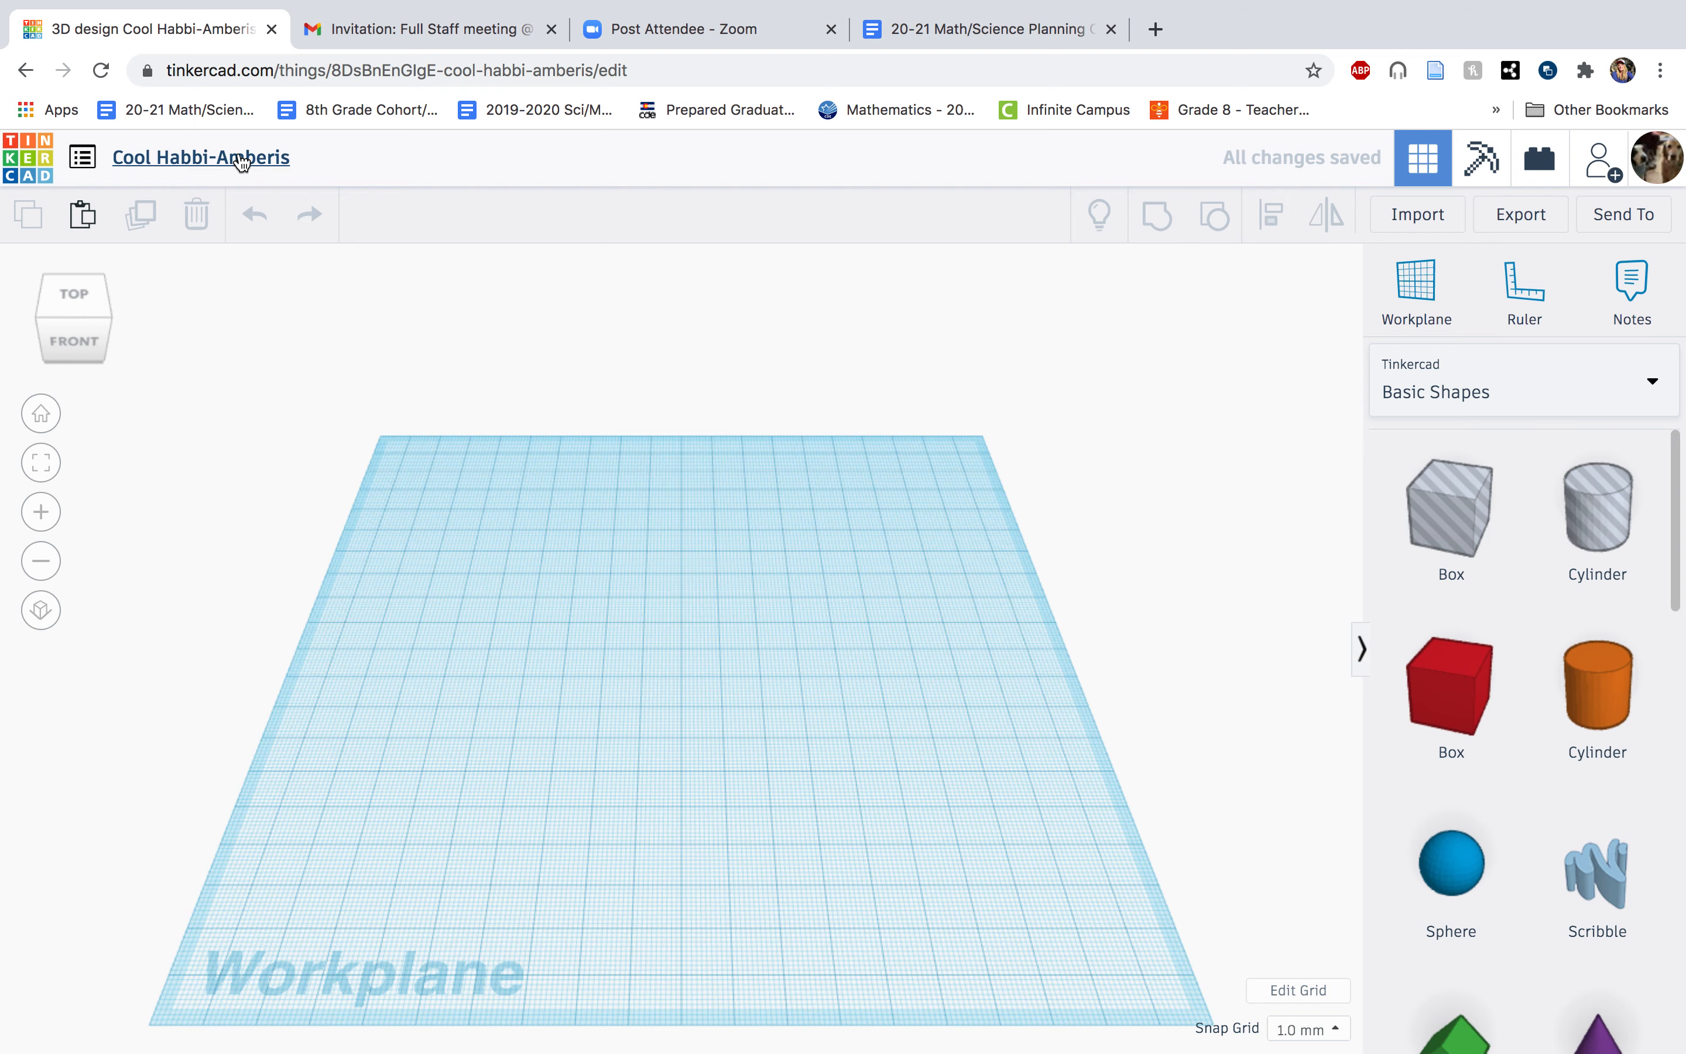
pyautogui.click(82, 157)
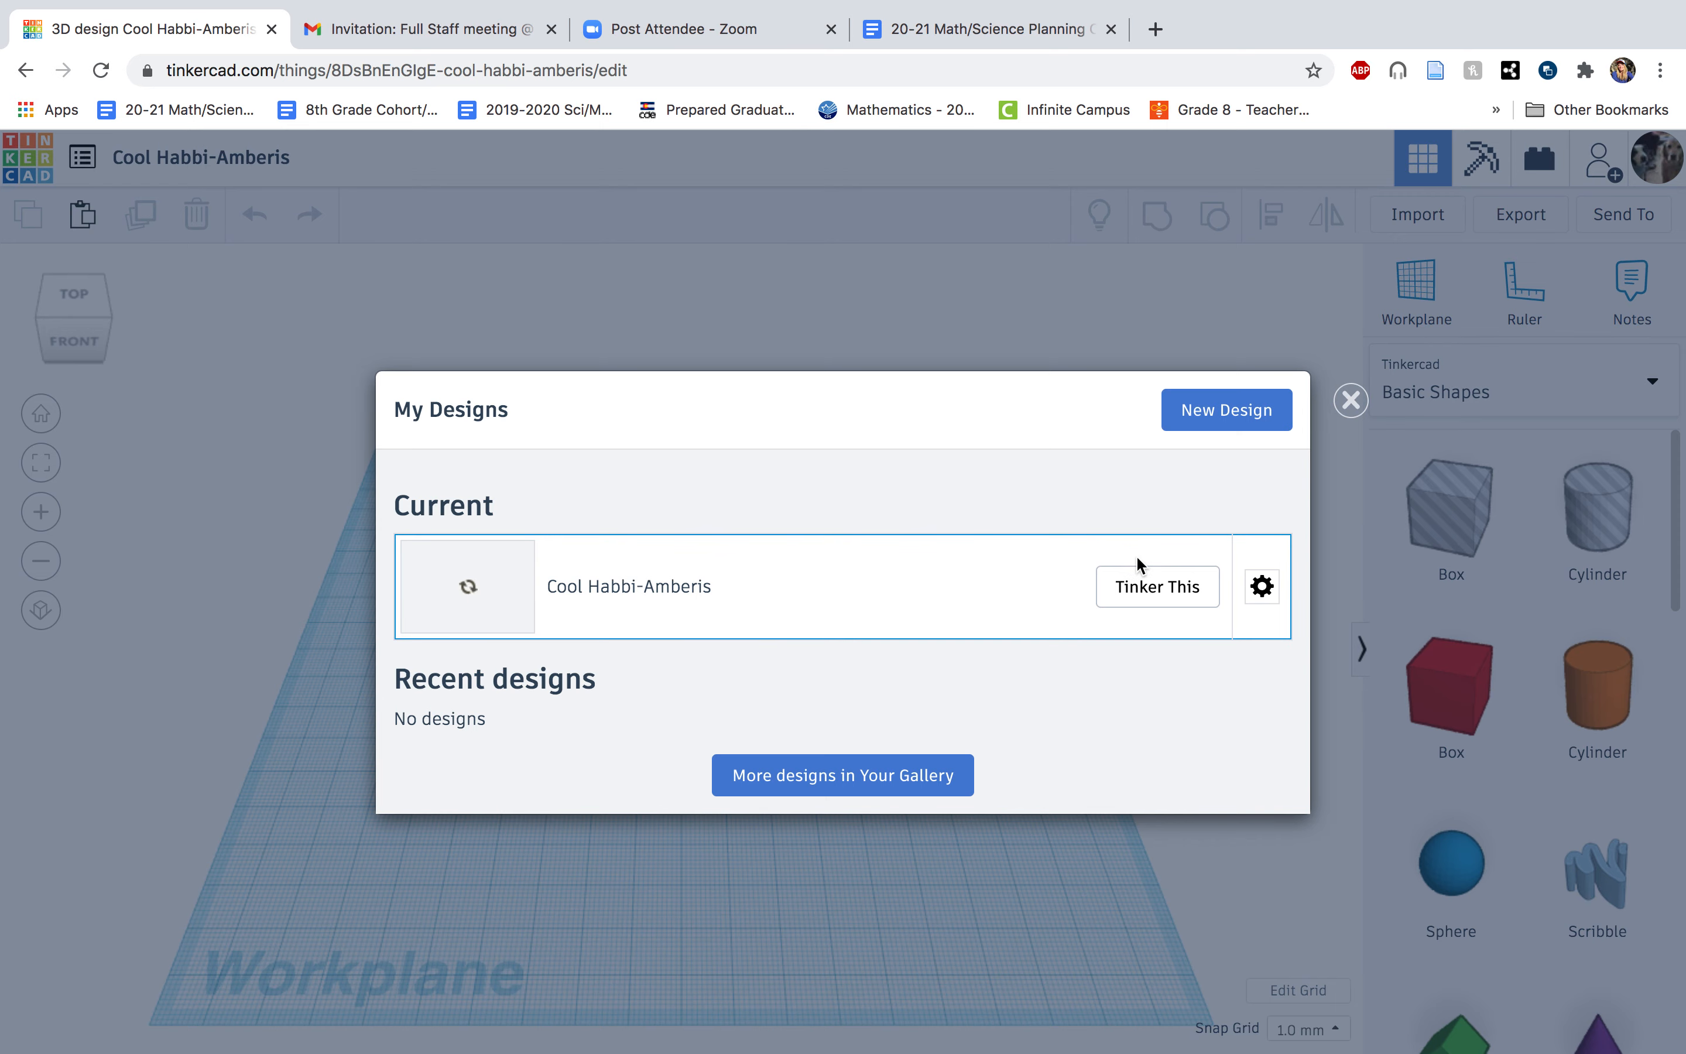
pyautogui.click(1262, 589)
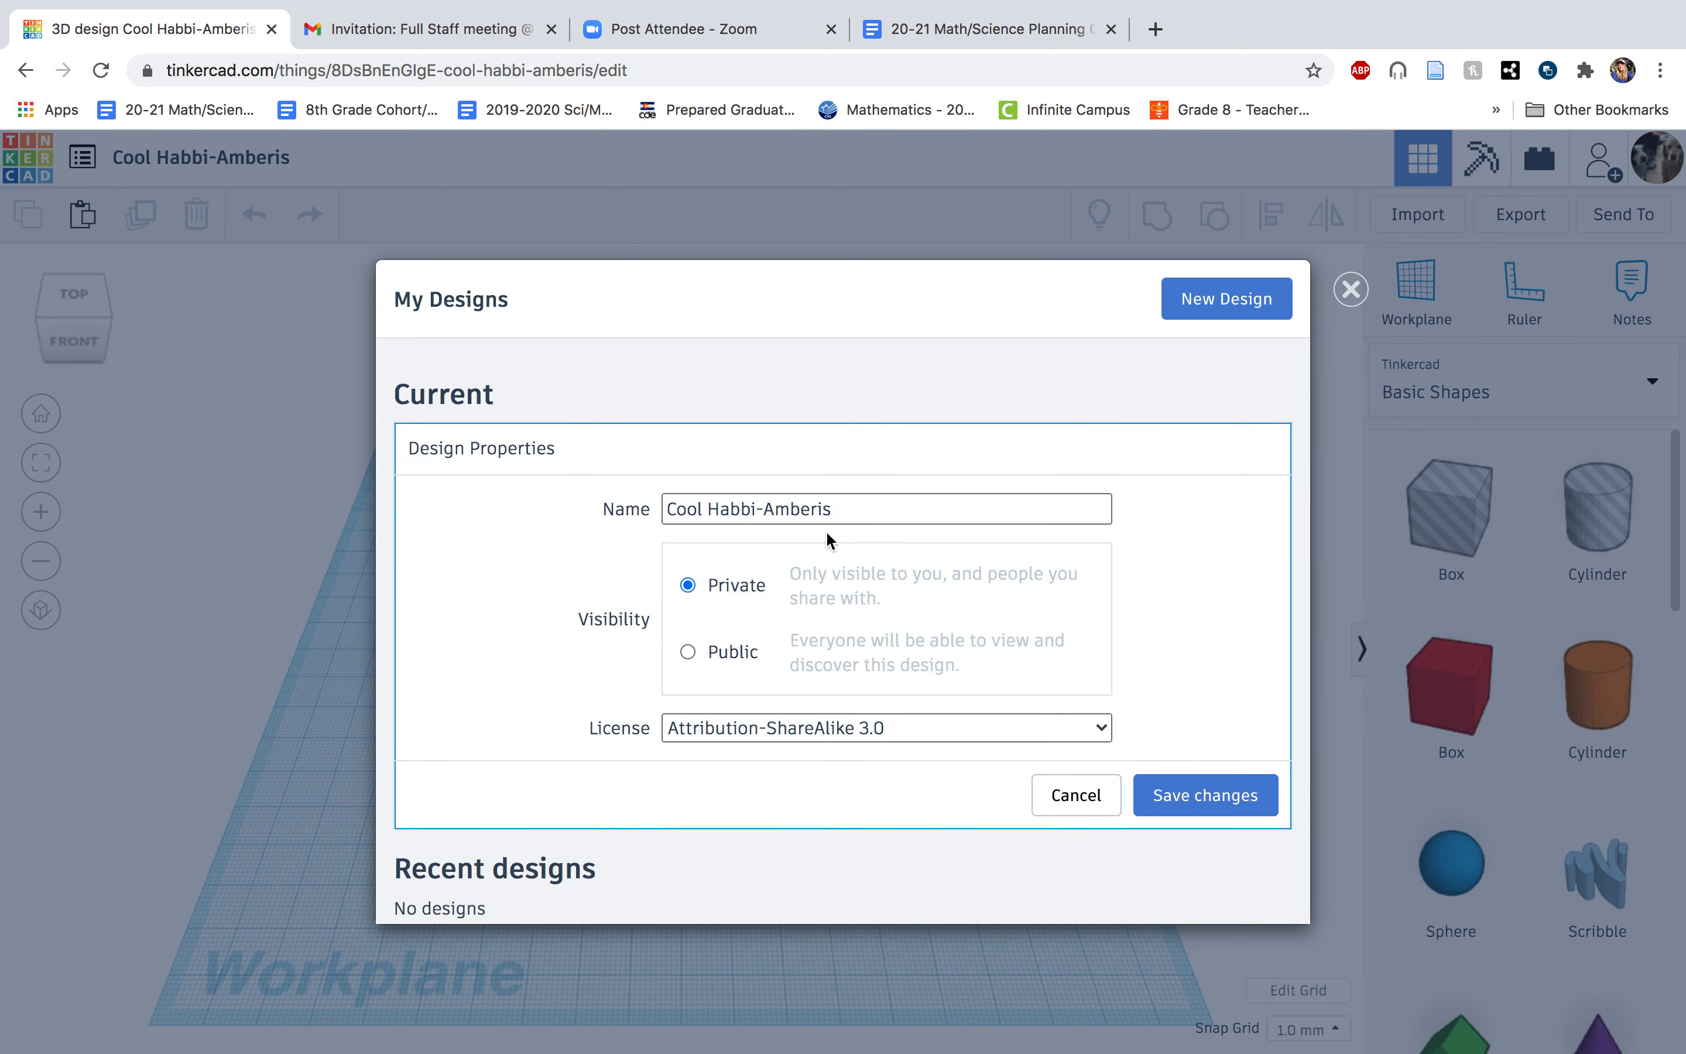
pyautogui.click(832, 508)
pyautogui.moveTo(833, 509); pyautogui.dragTo(677, 495)
pyautogui.write('Rocket Design #1')
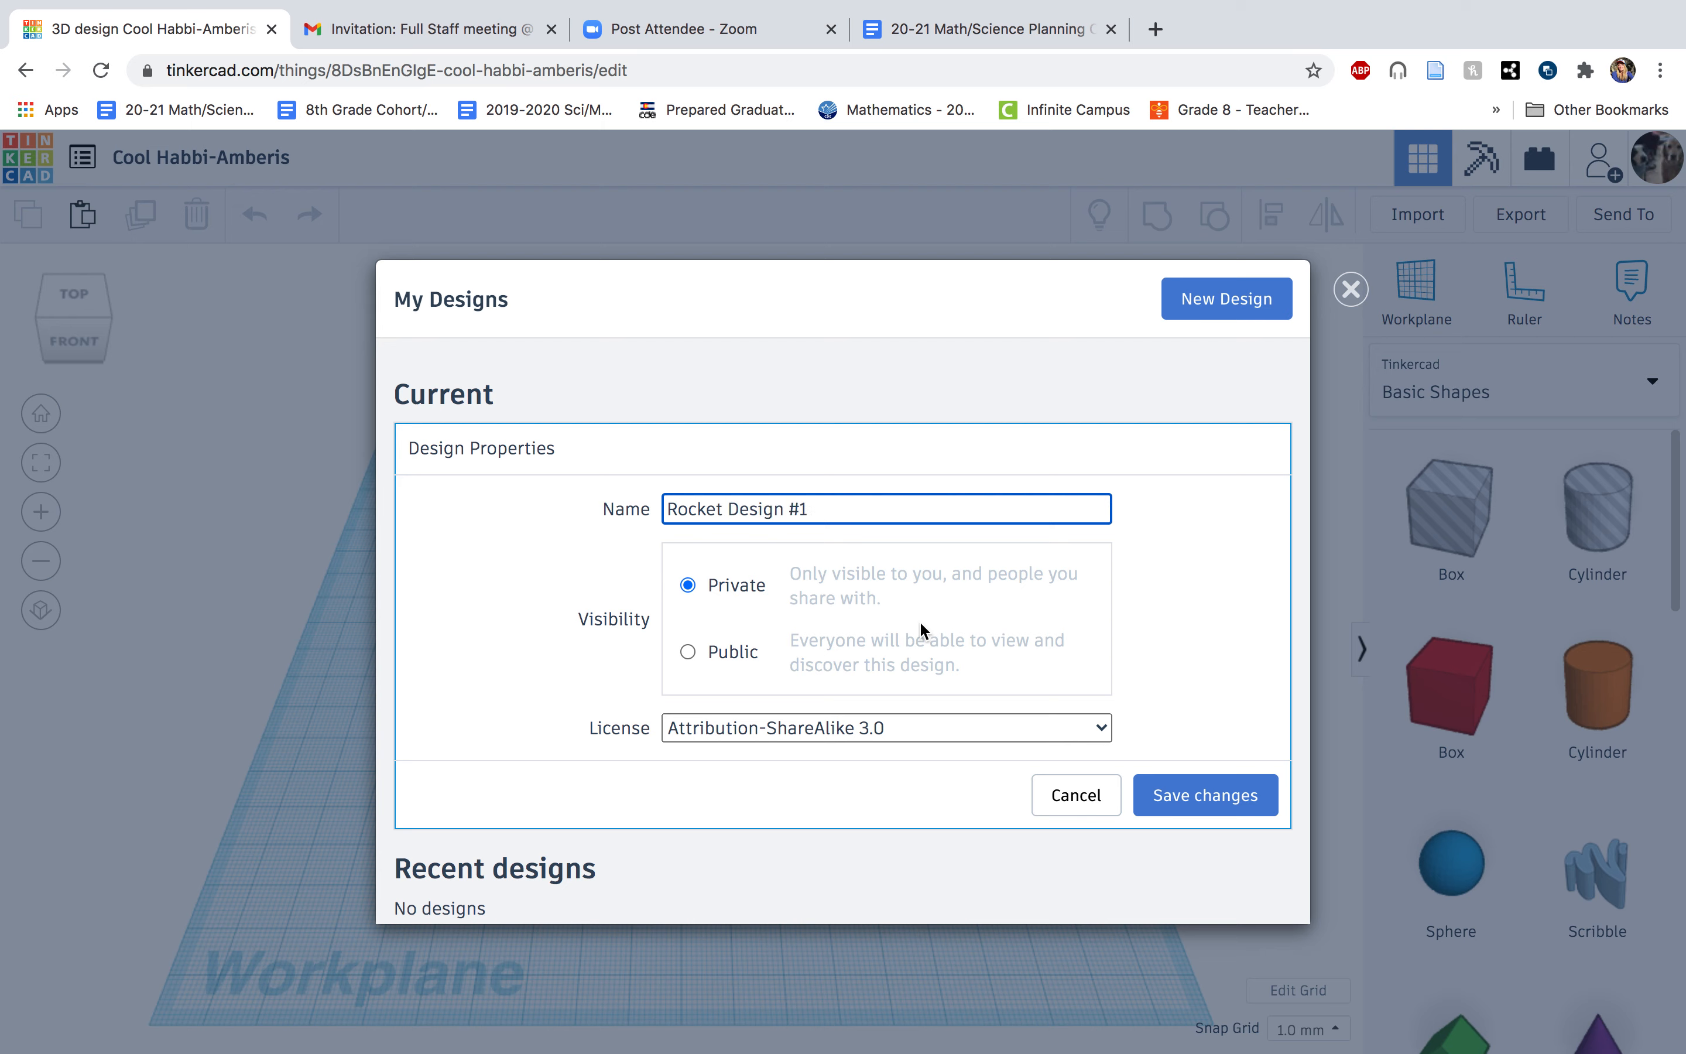
# Set the design's visibility to Public, save its properties and return to the workplane.
pyautogui.click(688, 654)
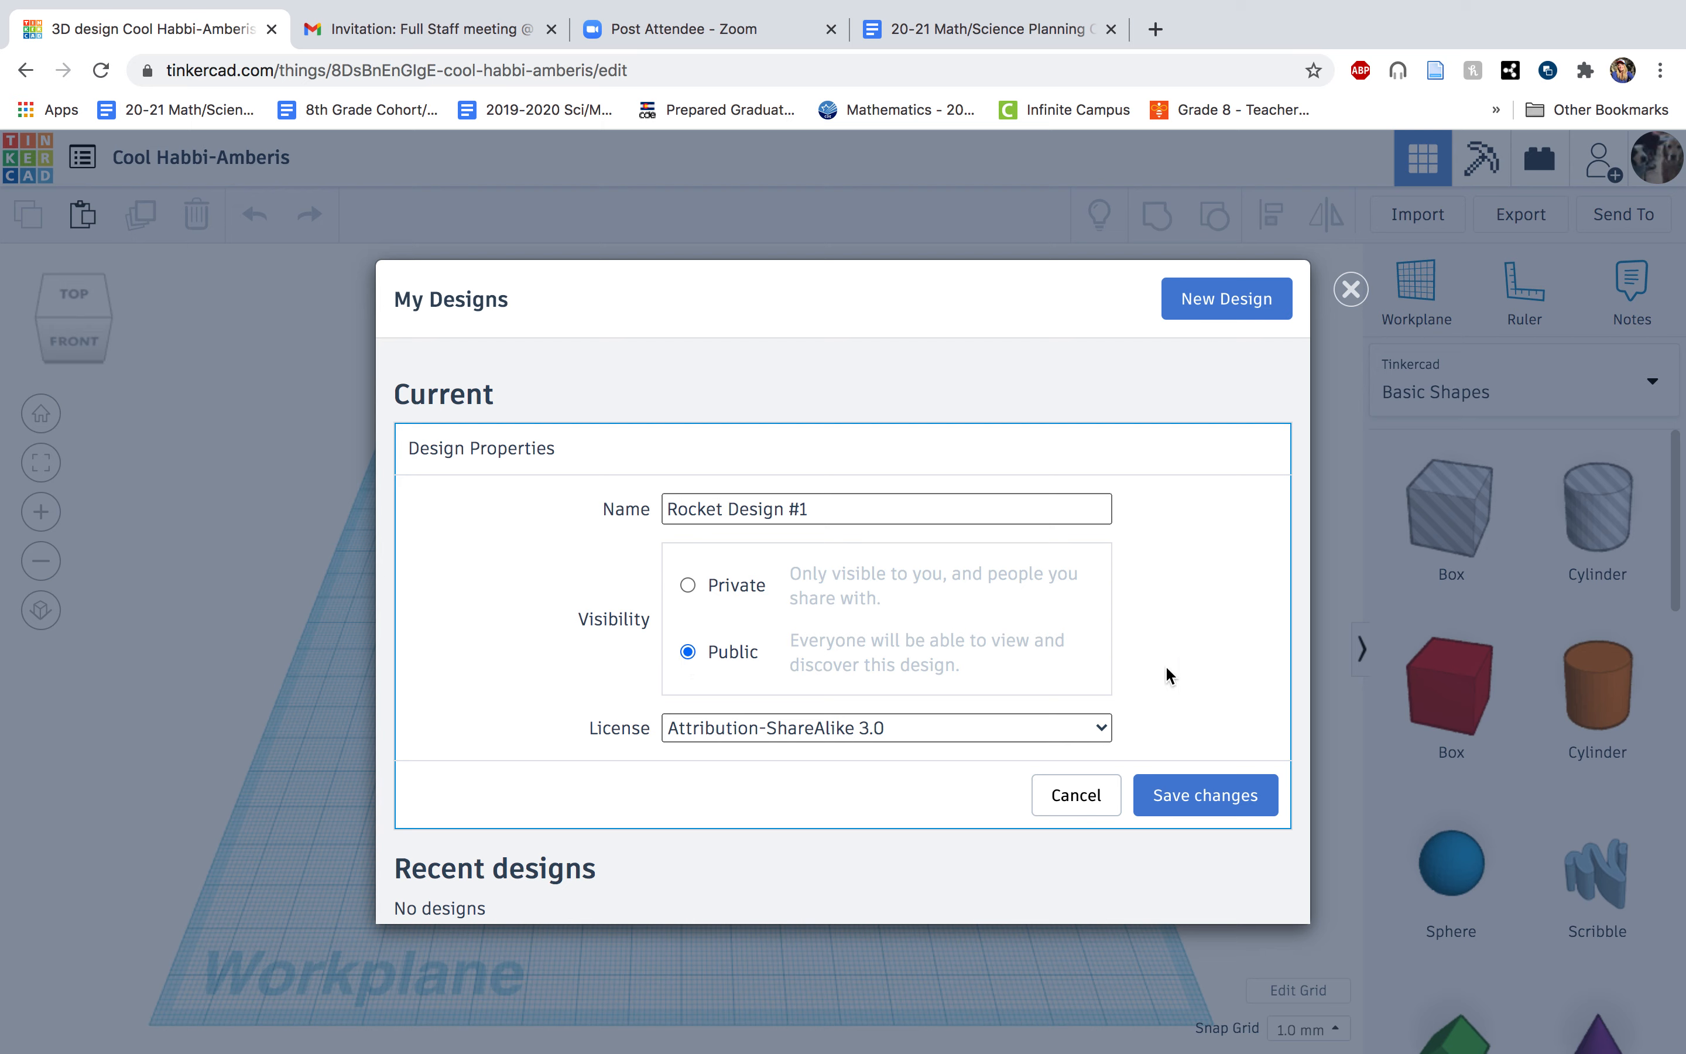
pyautogui.click(1242, 799)
pyautogui.click(1243, 798)
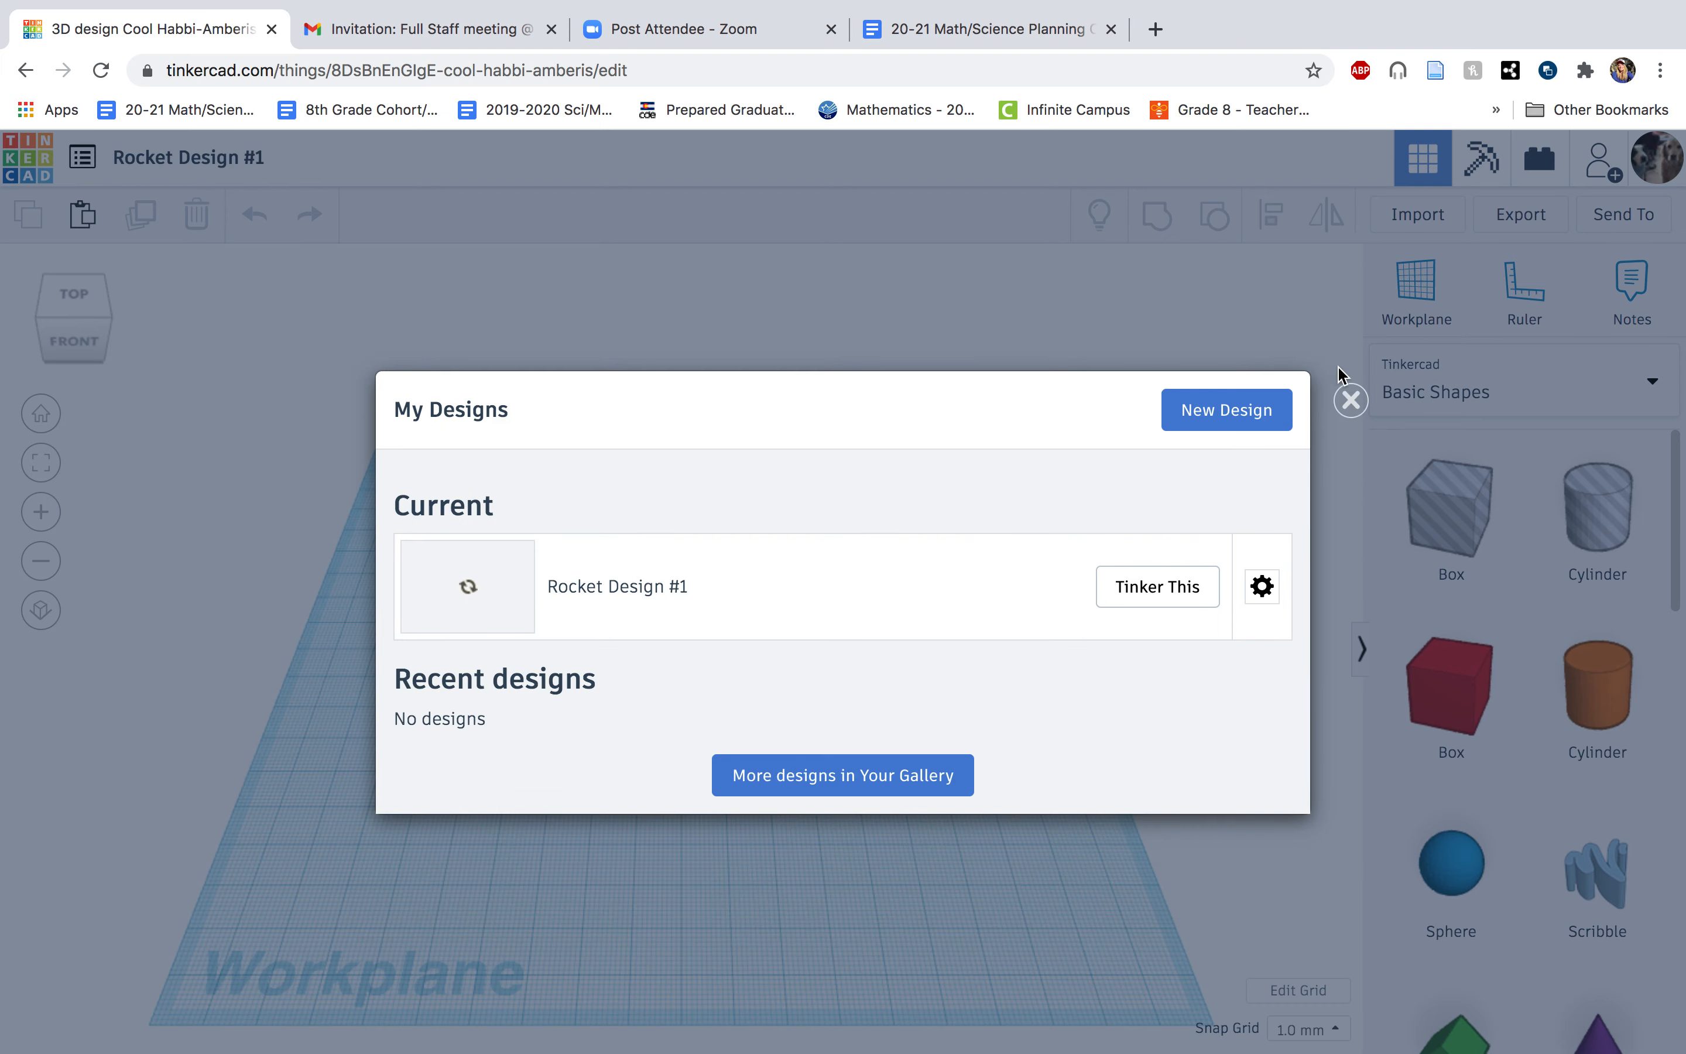
pyautogui.click(1350, 403)
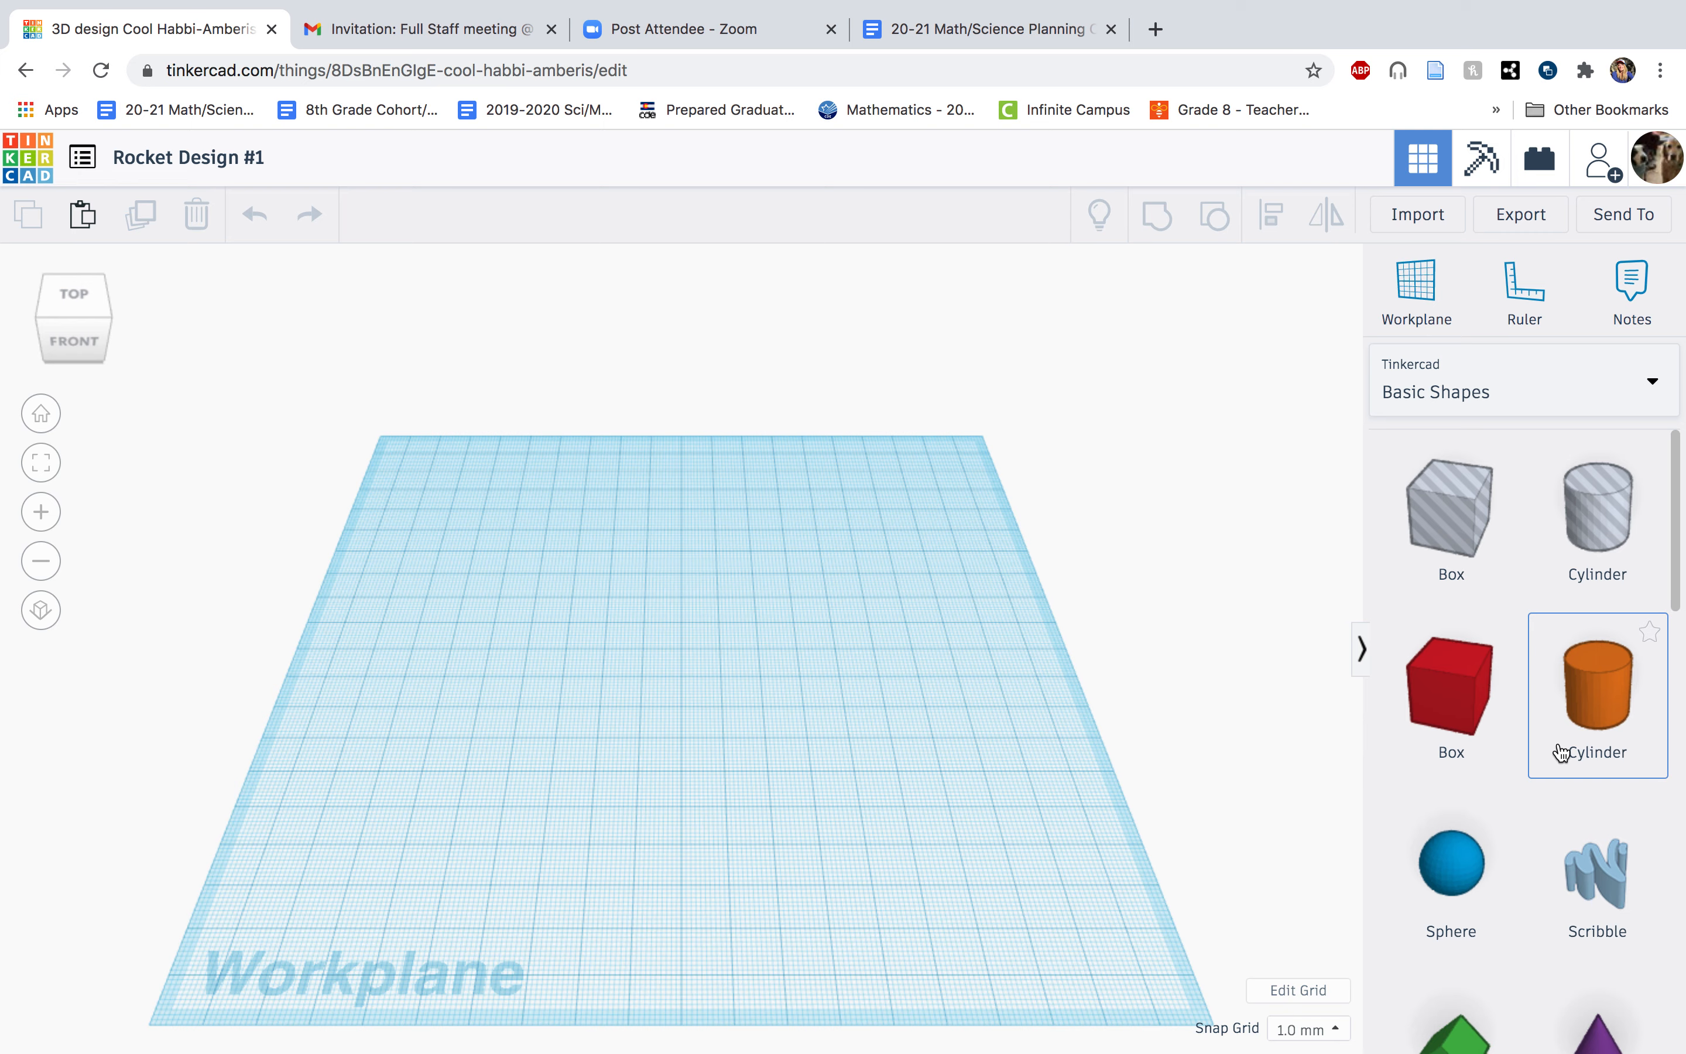
# Place a sphere from the Basic Shapes collection near the middle of the workplane.
pyautogui.scroll(-10, 1561, 753)
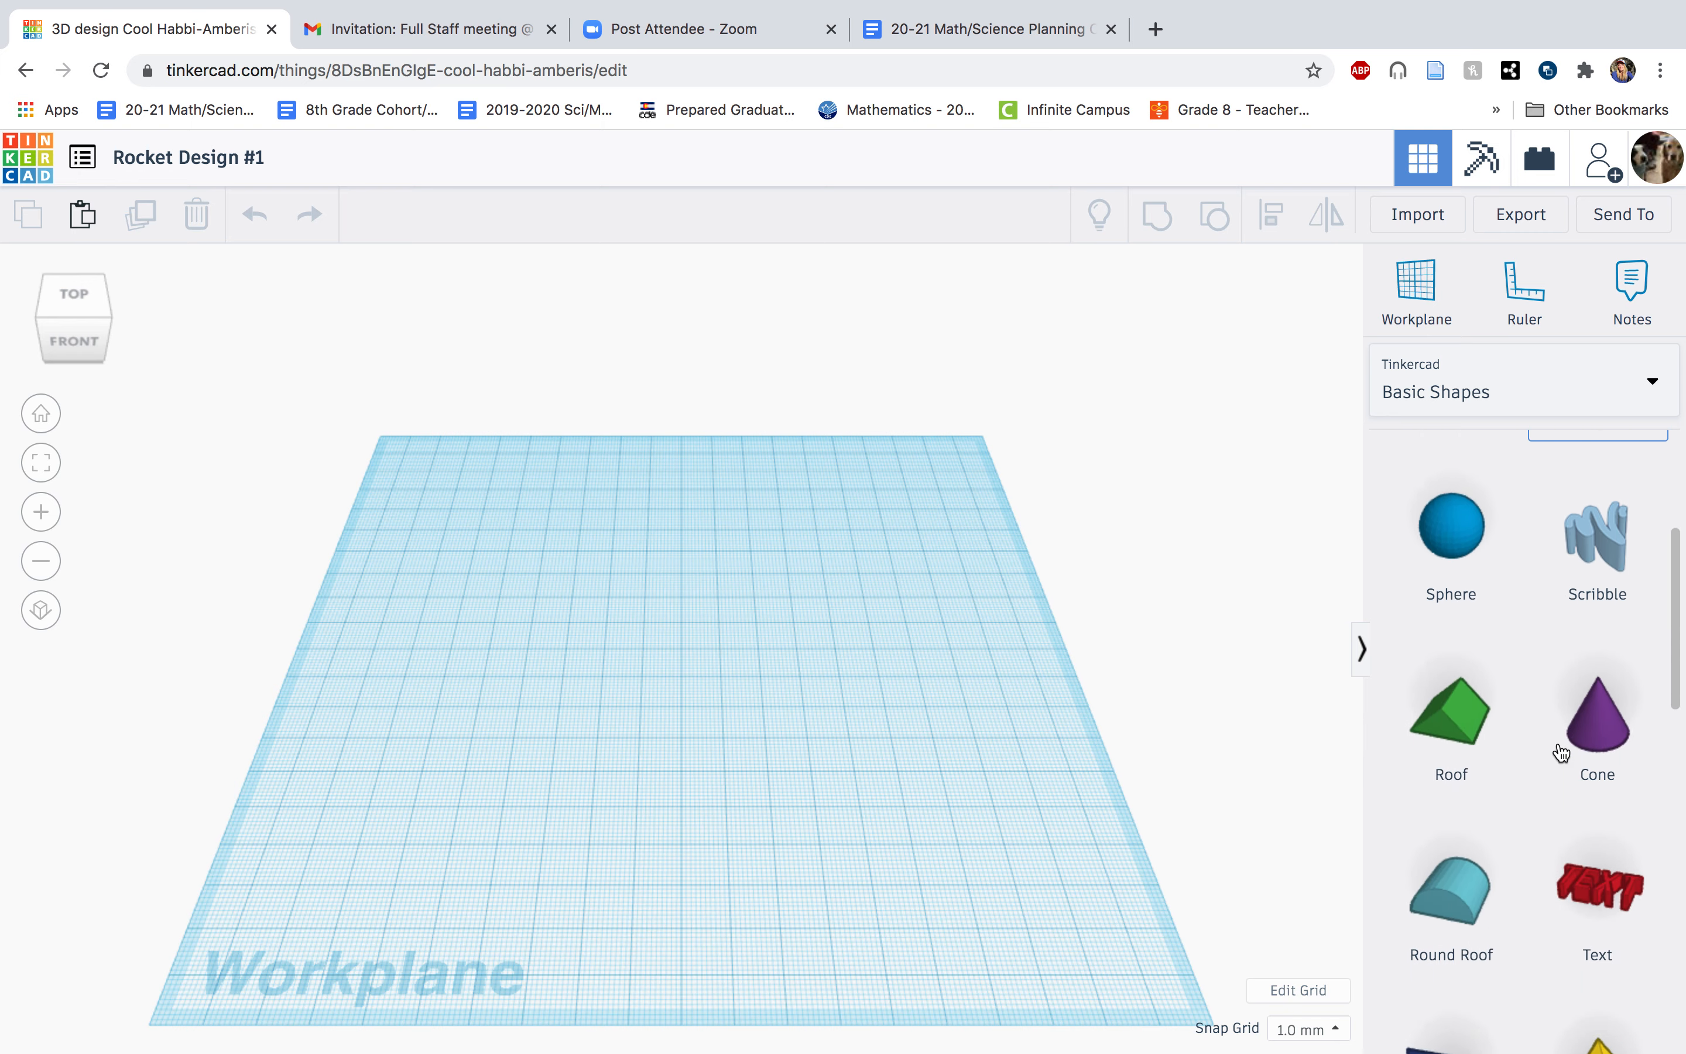
pyautogui.scroll(-10, 1561, 753)
pyautogui.scroll(6, 1561, 753)
pyautogui.scroll(5, 1561, 753)
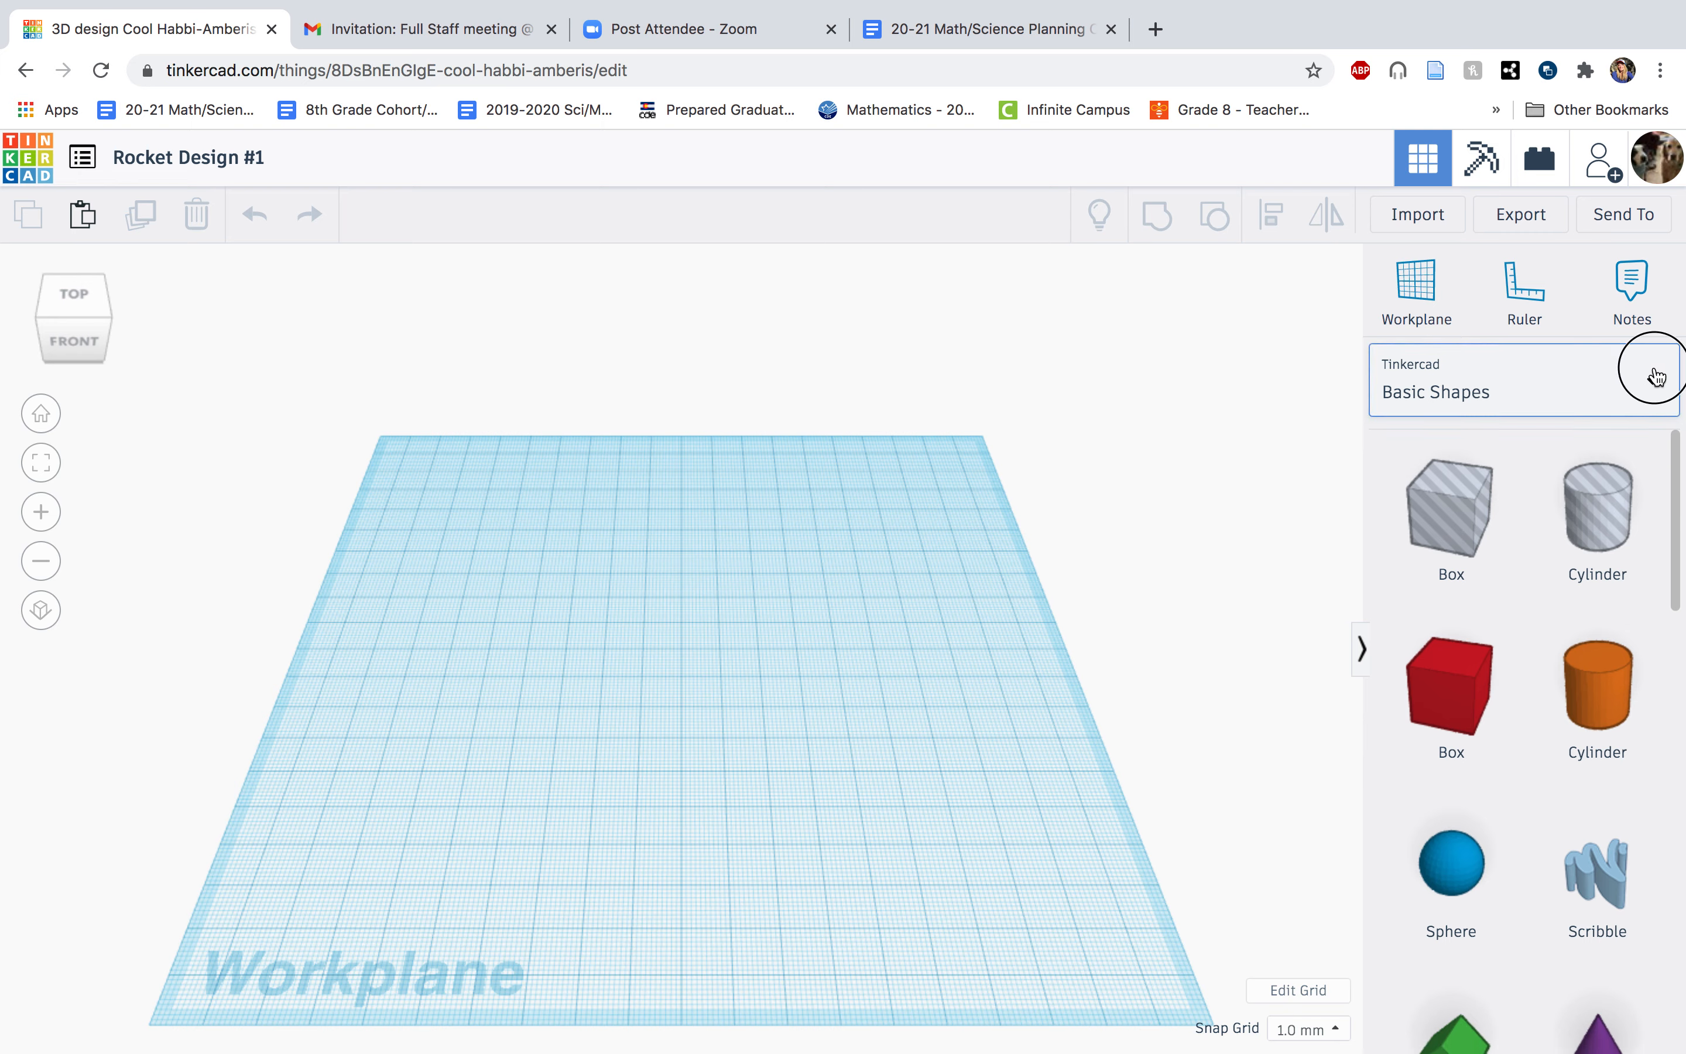
pyautogui.click(1655, 377)
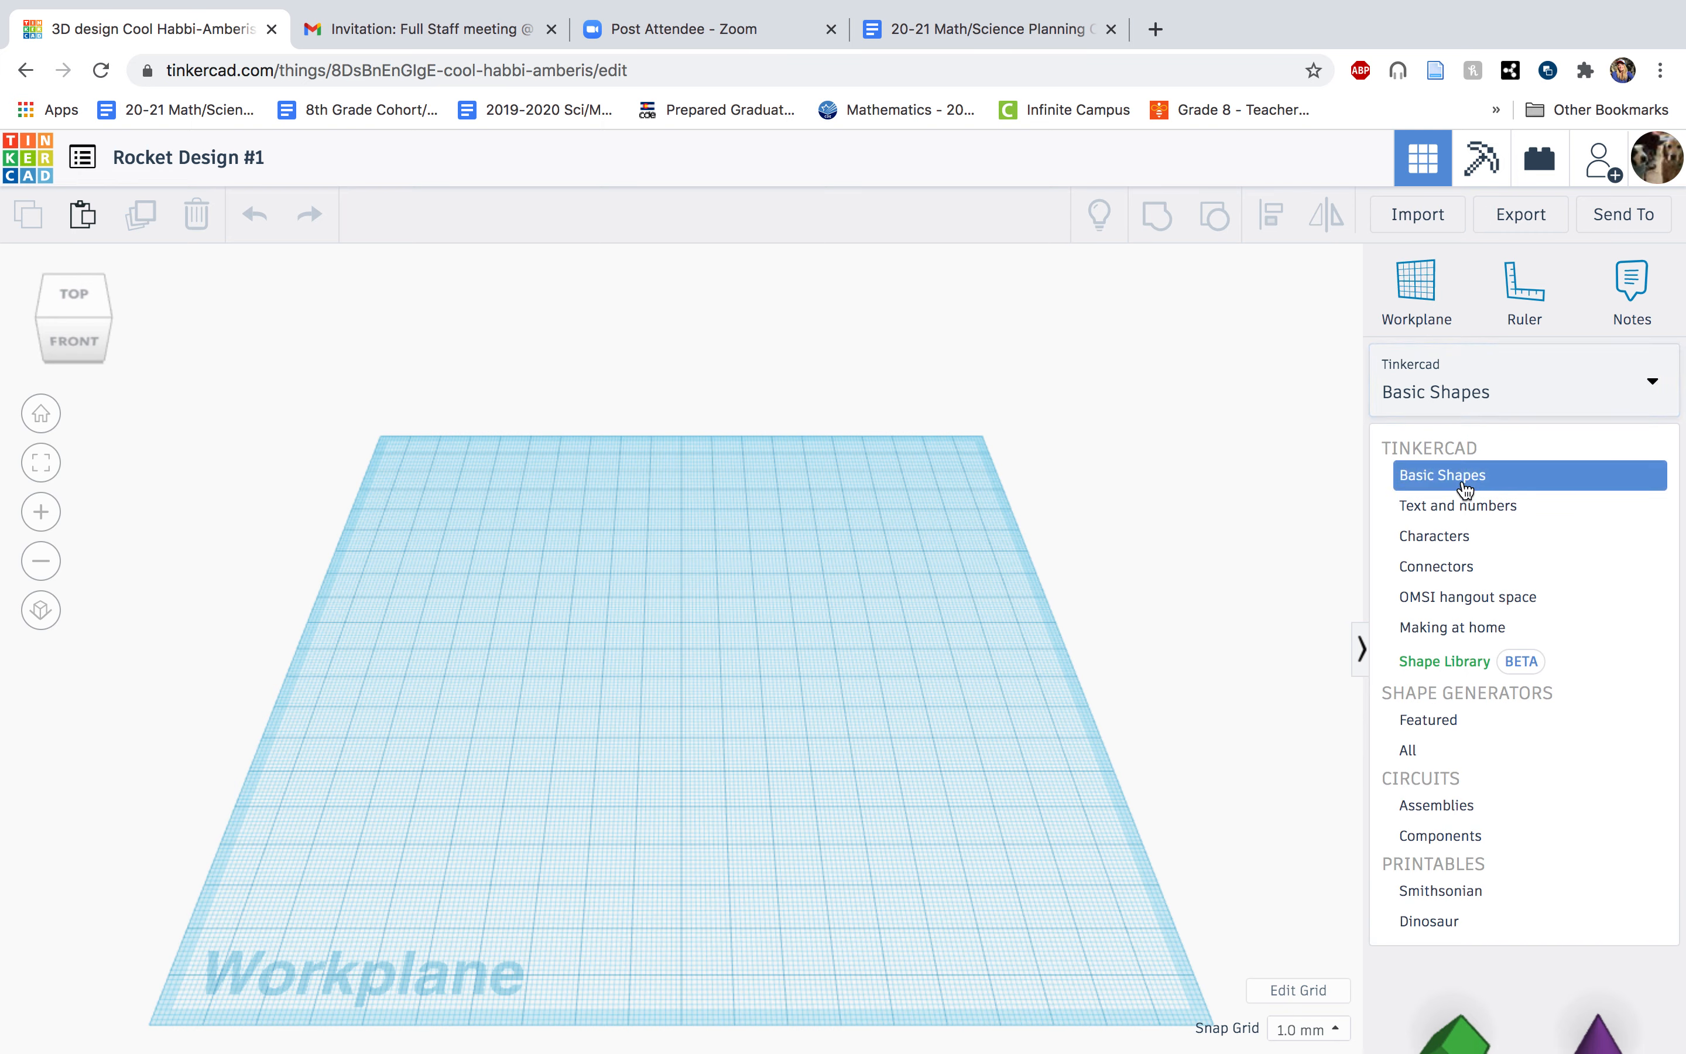
pyautogui.click(1464, 476)
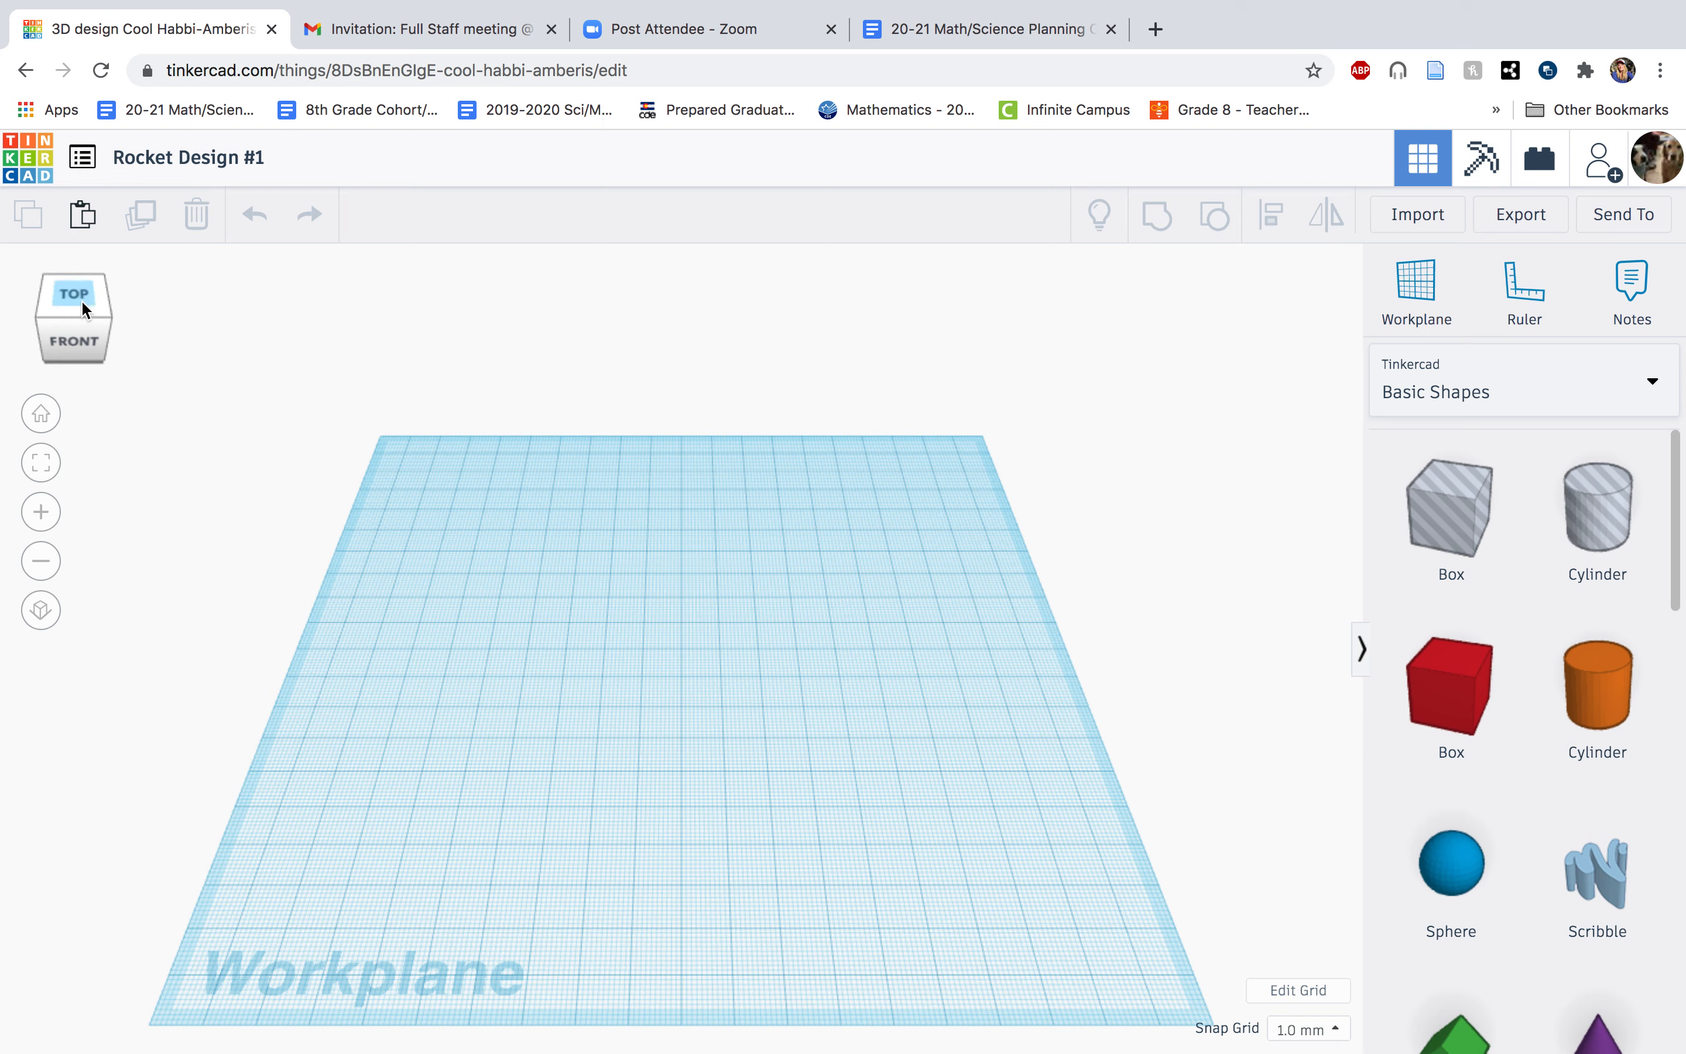
pyautogui.moveTo(1459, 891); pyautogui.dragTo(673, 676)
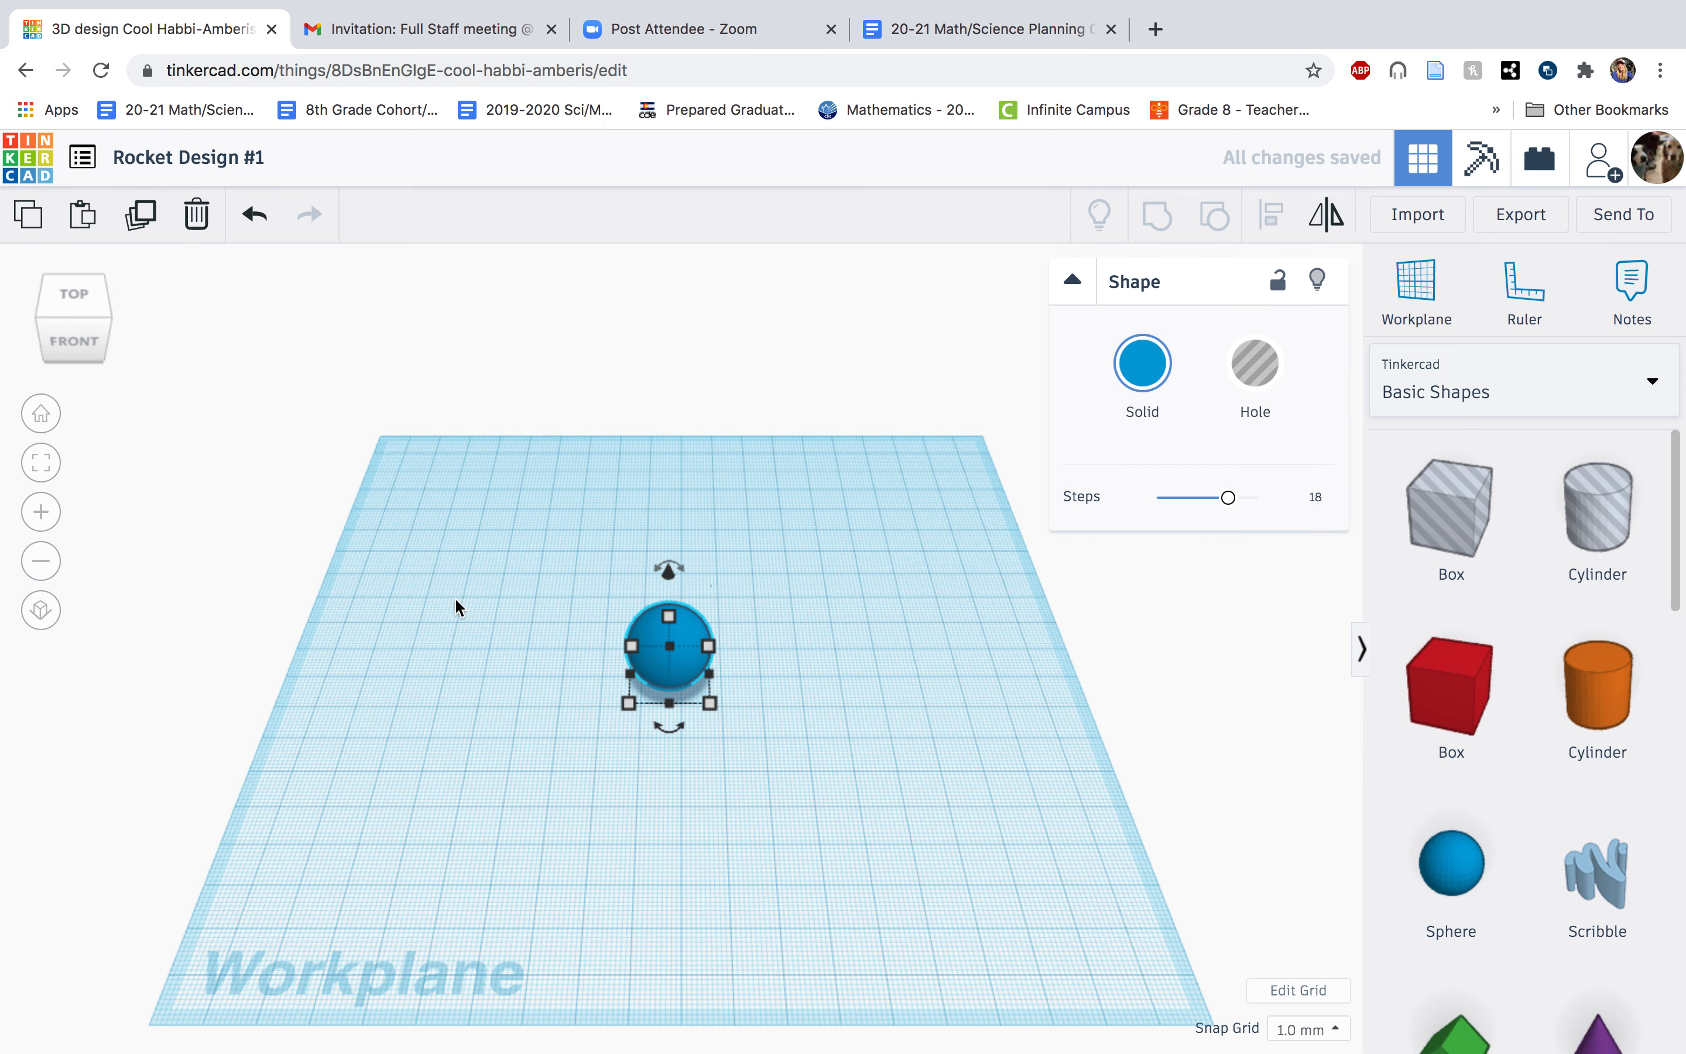
# Examine the sphere from below, the side, above and the home view at different zoom levels, and delete it.
pyautogui.click(82, 352)
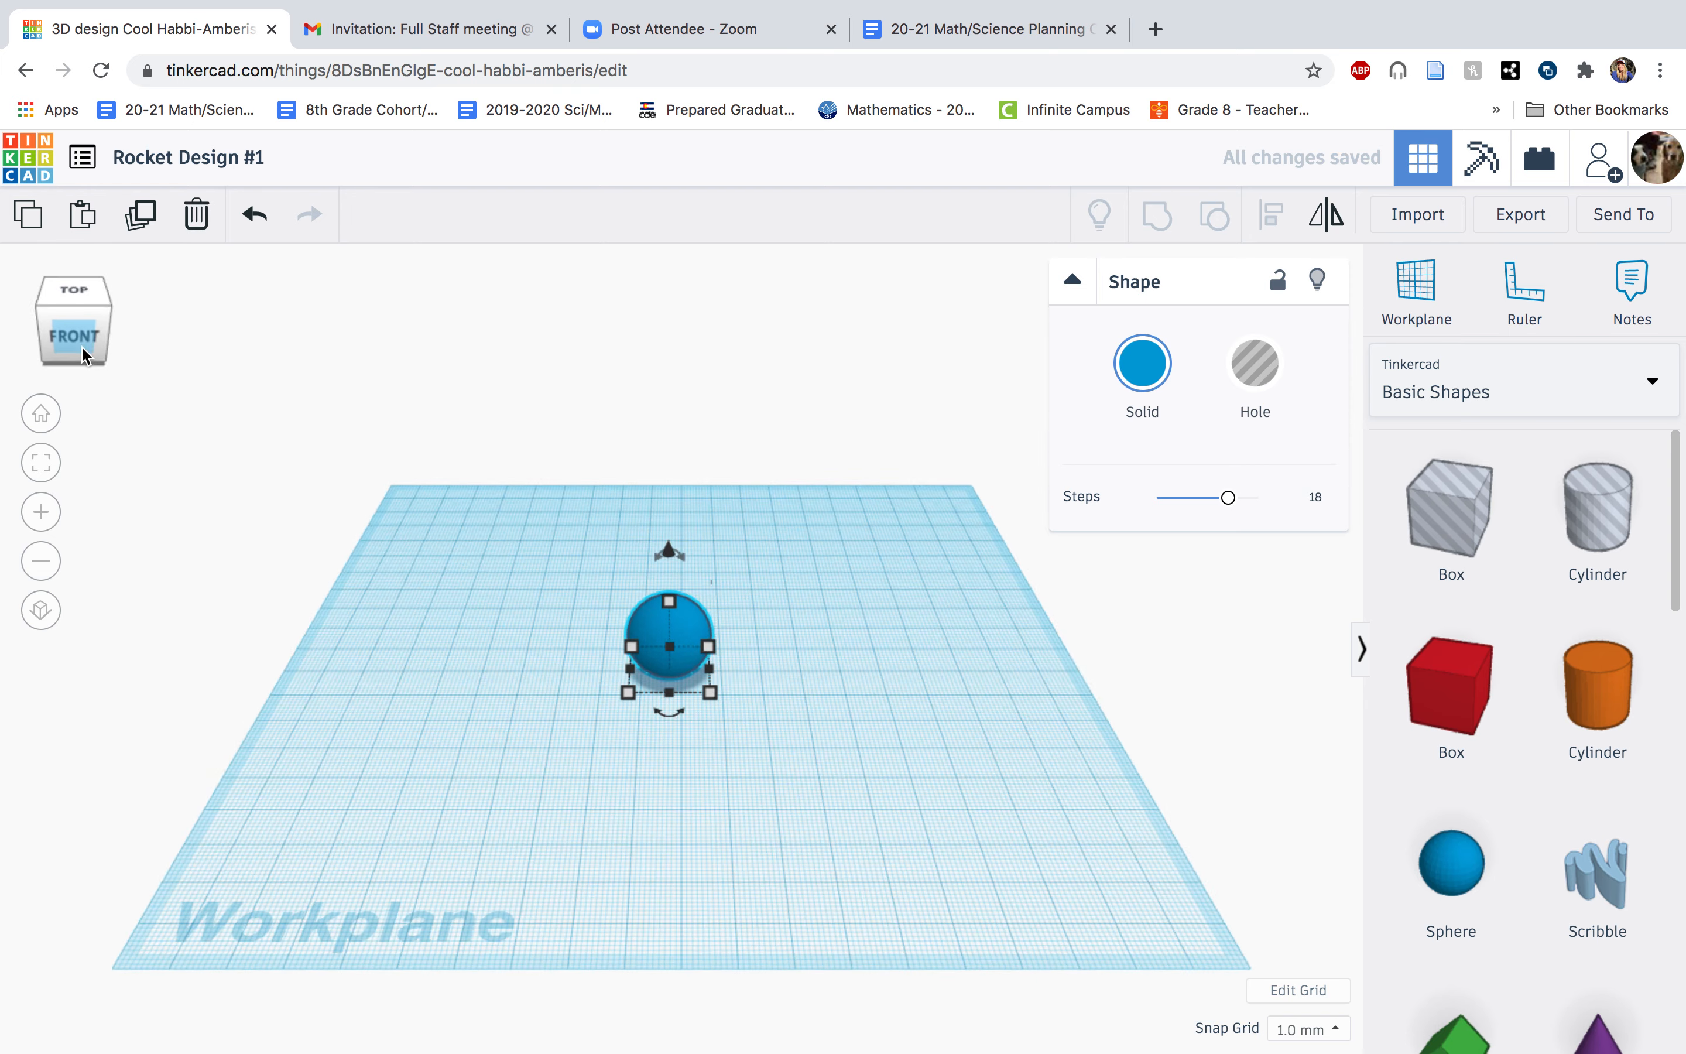
pyautogui.click(75, 363)
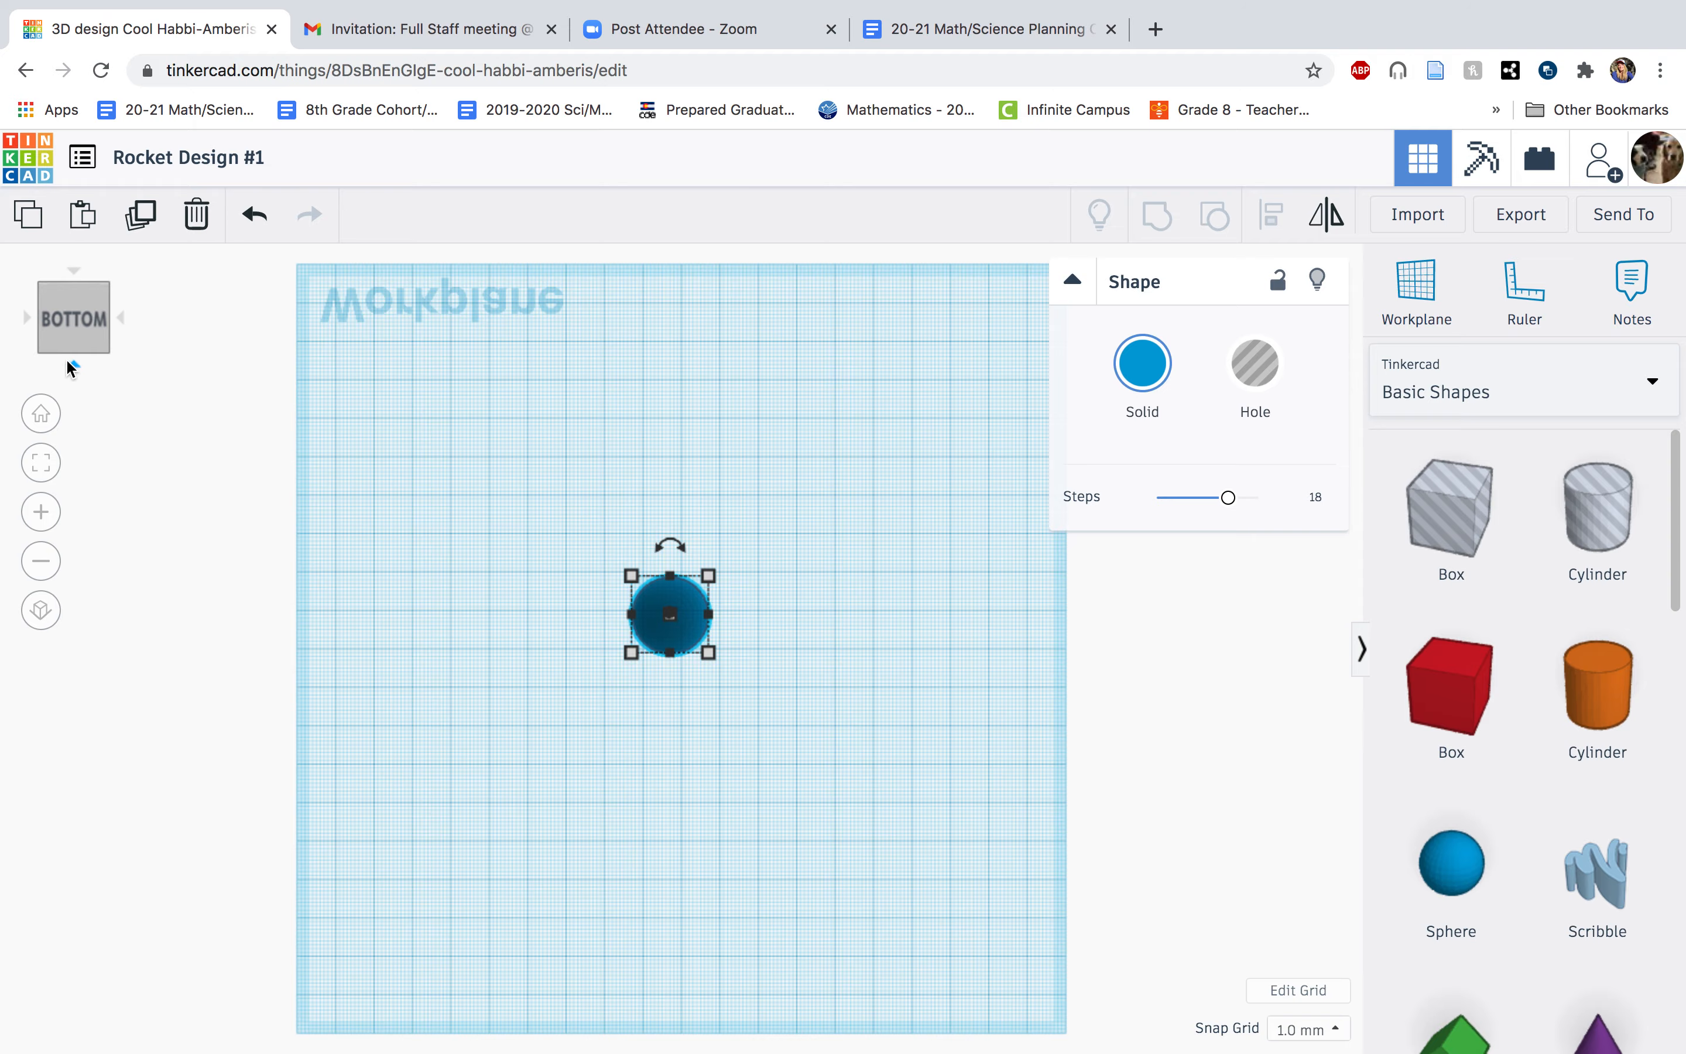
pyautogui.click(122, 319)
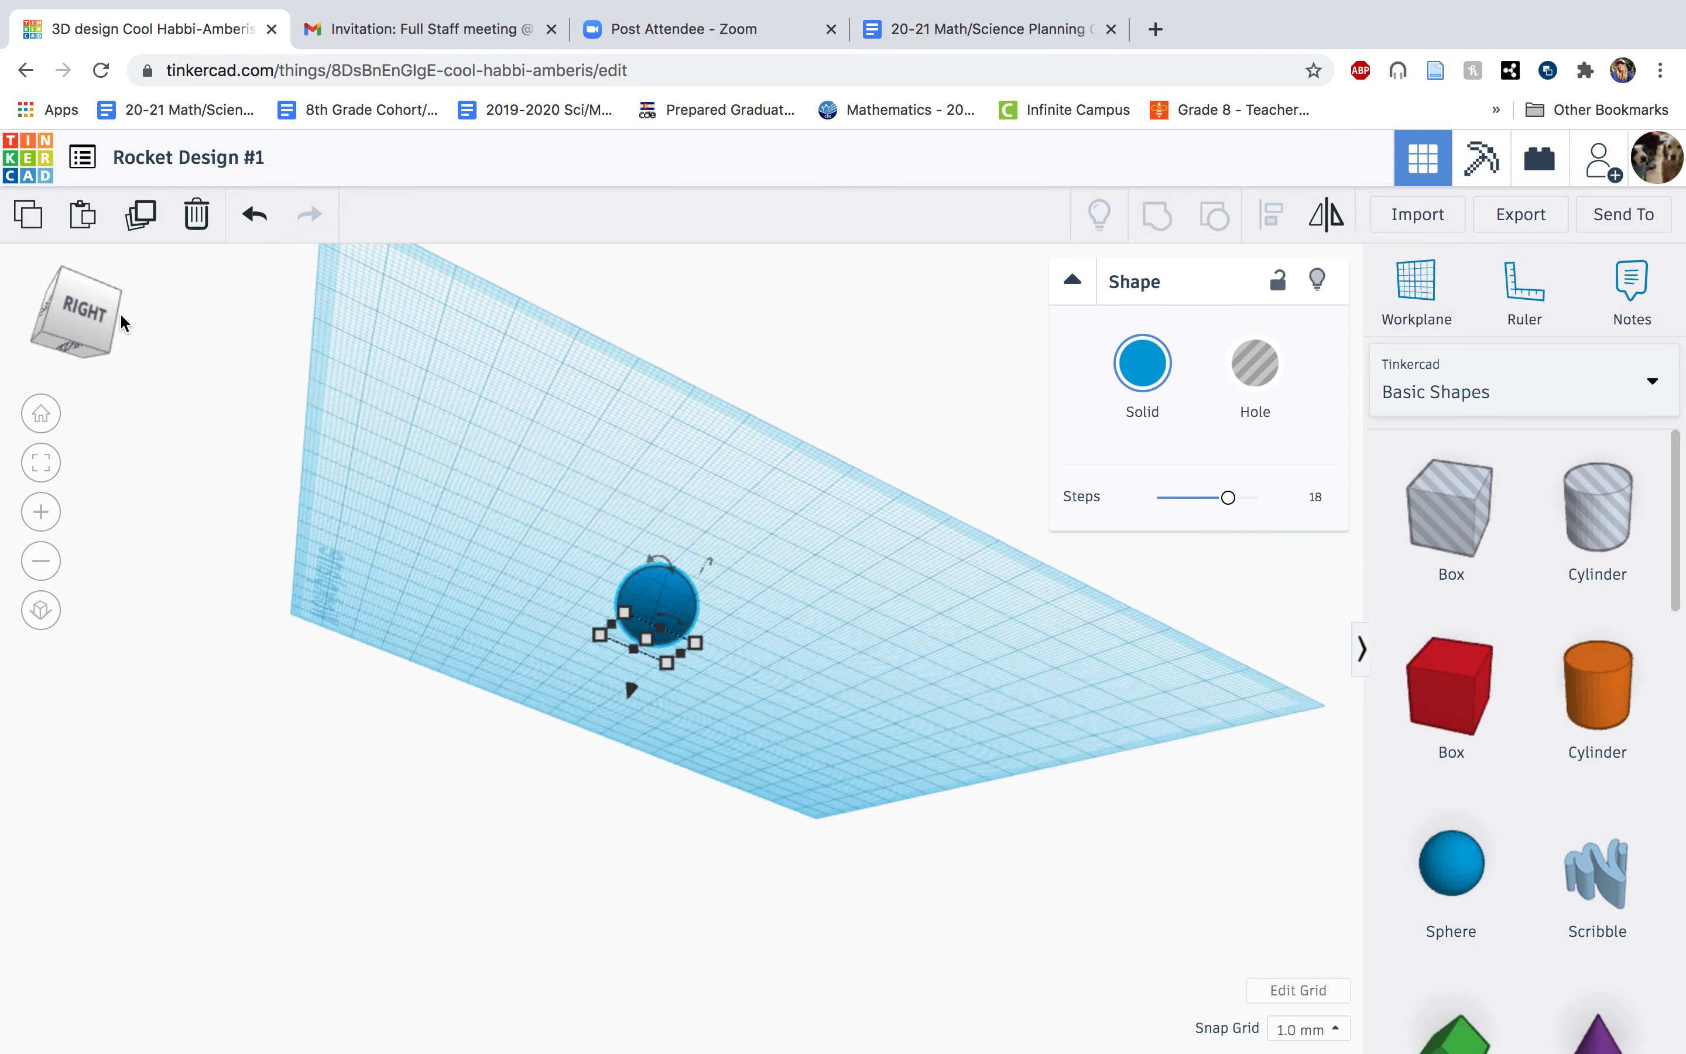
pyautogui.click(78, 281)
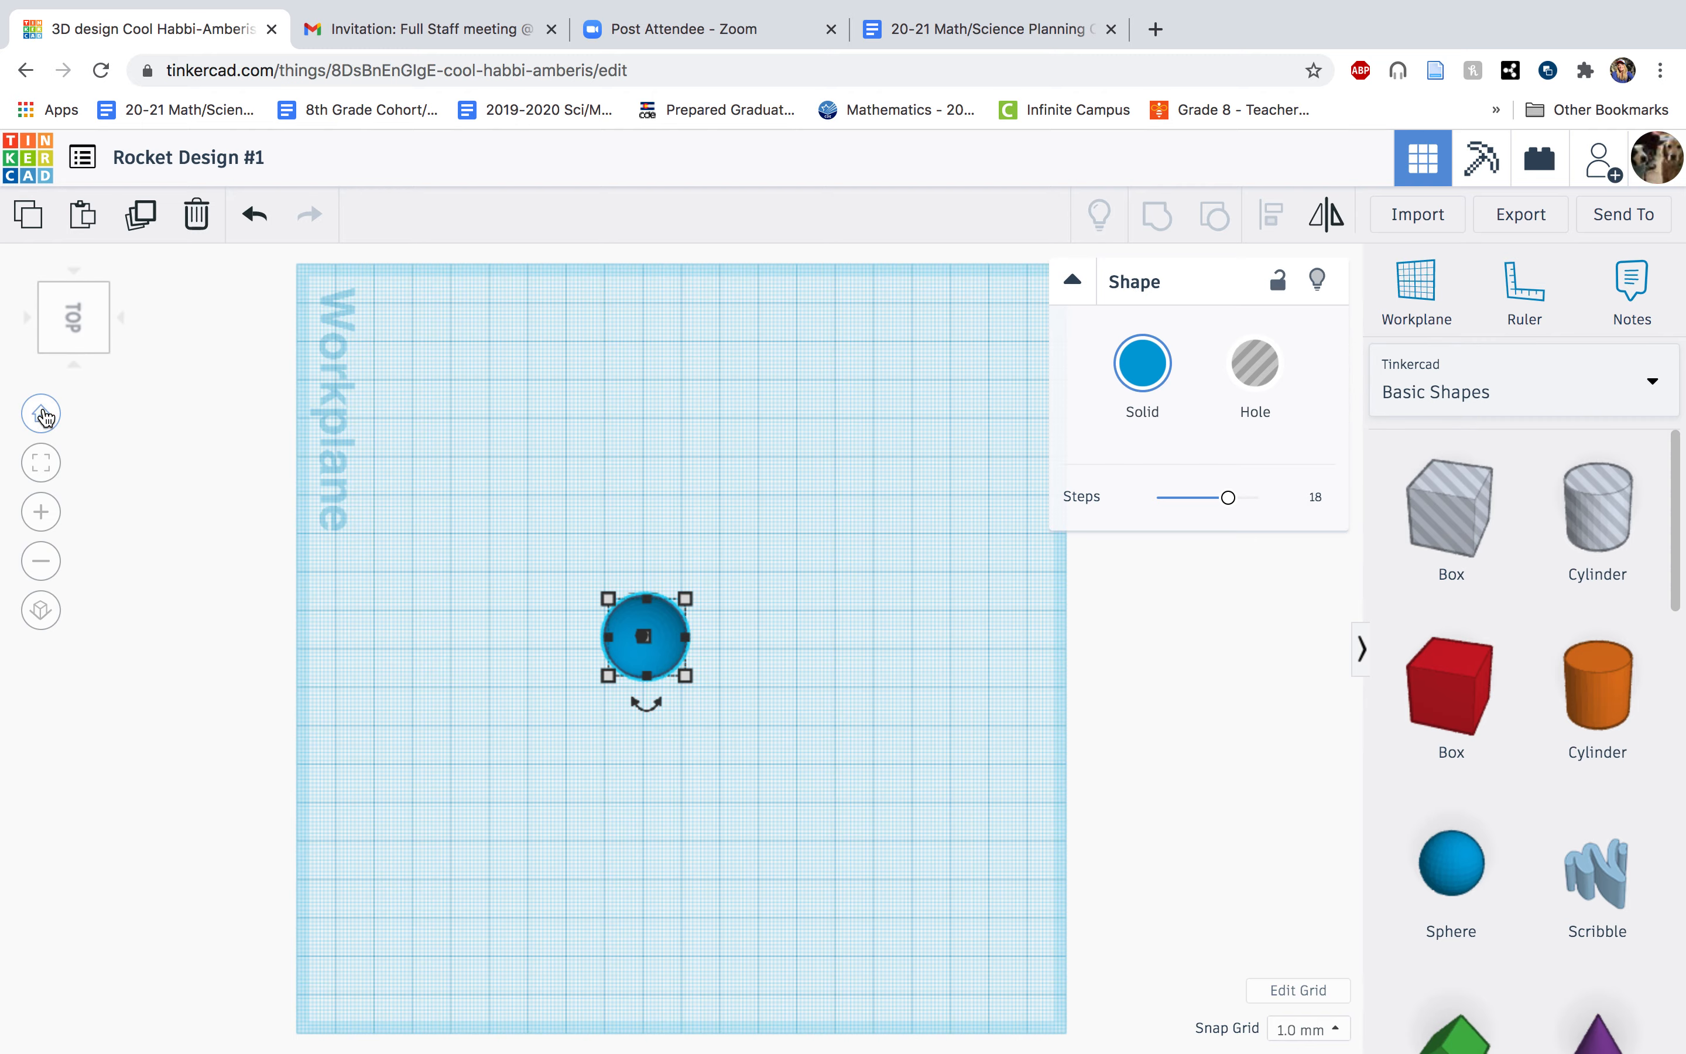
pyautogui.click(44, 417)
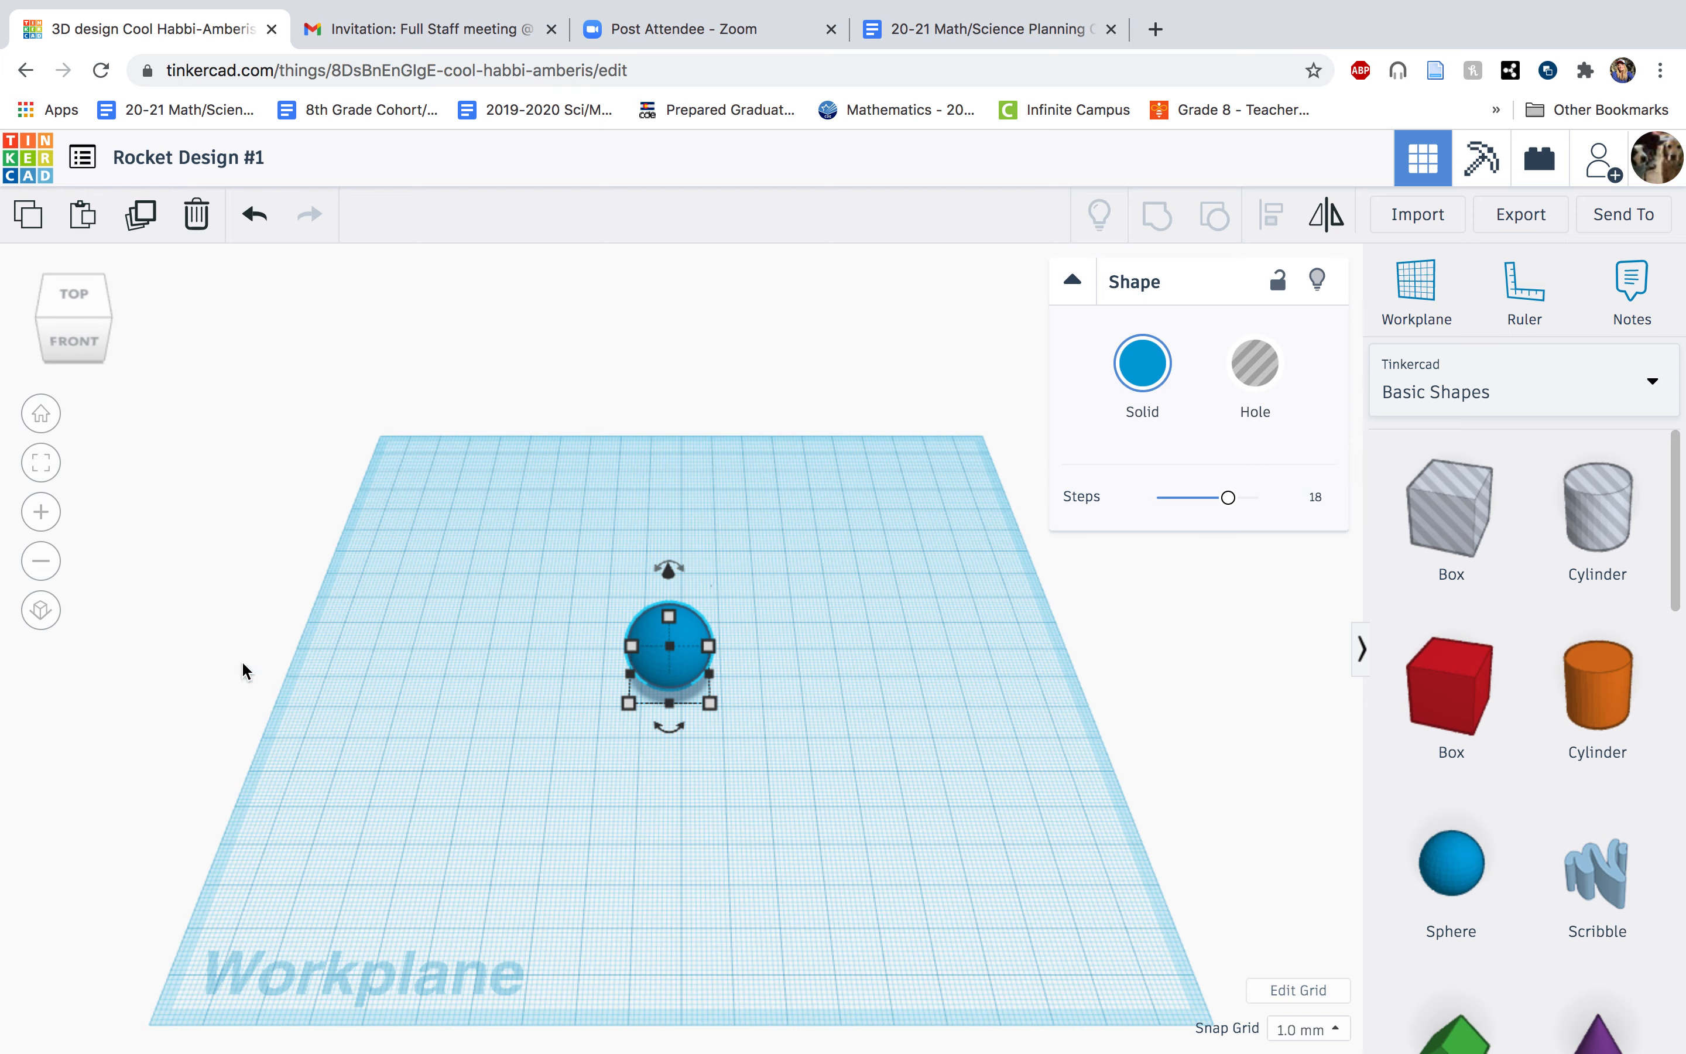
pyautogui.scroll(-3, 474, 734)
pyautogui.scroll(2, 476, 739)
pyautogui.scroll(5, 474, 738)
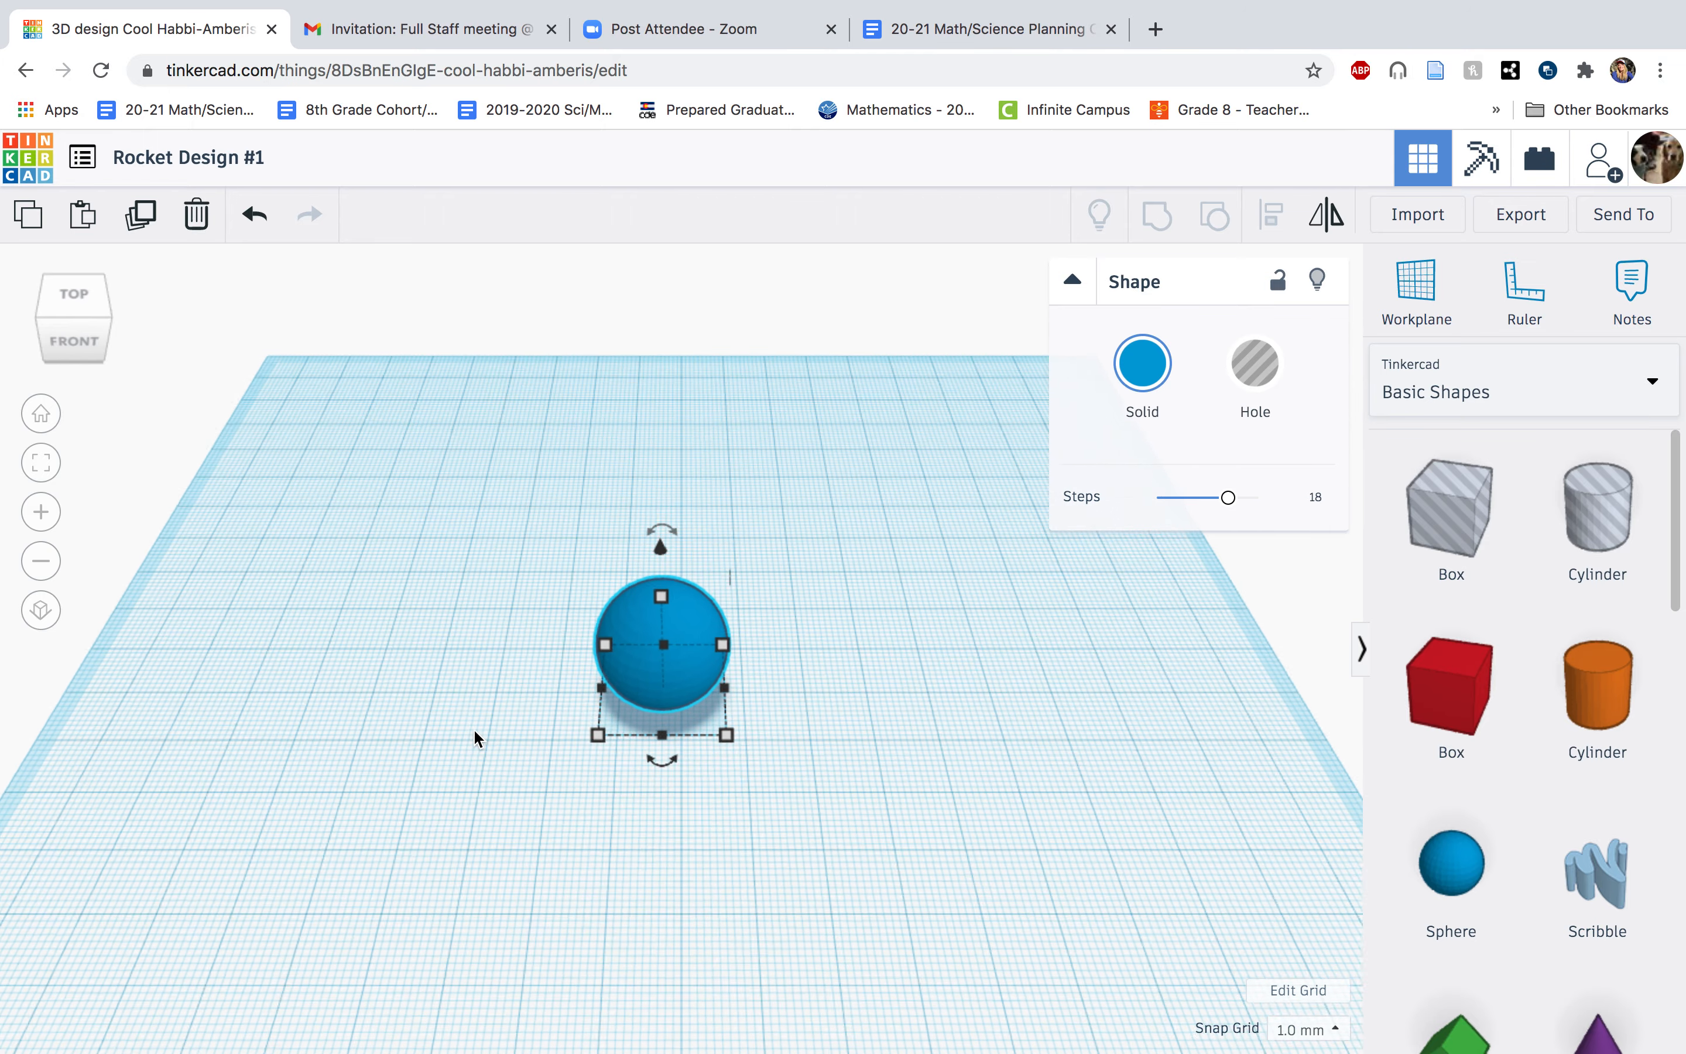
pyautogui.scroll(1, 474, 738)
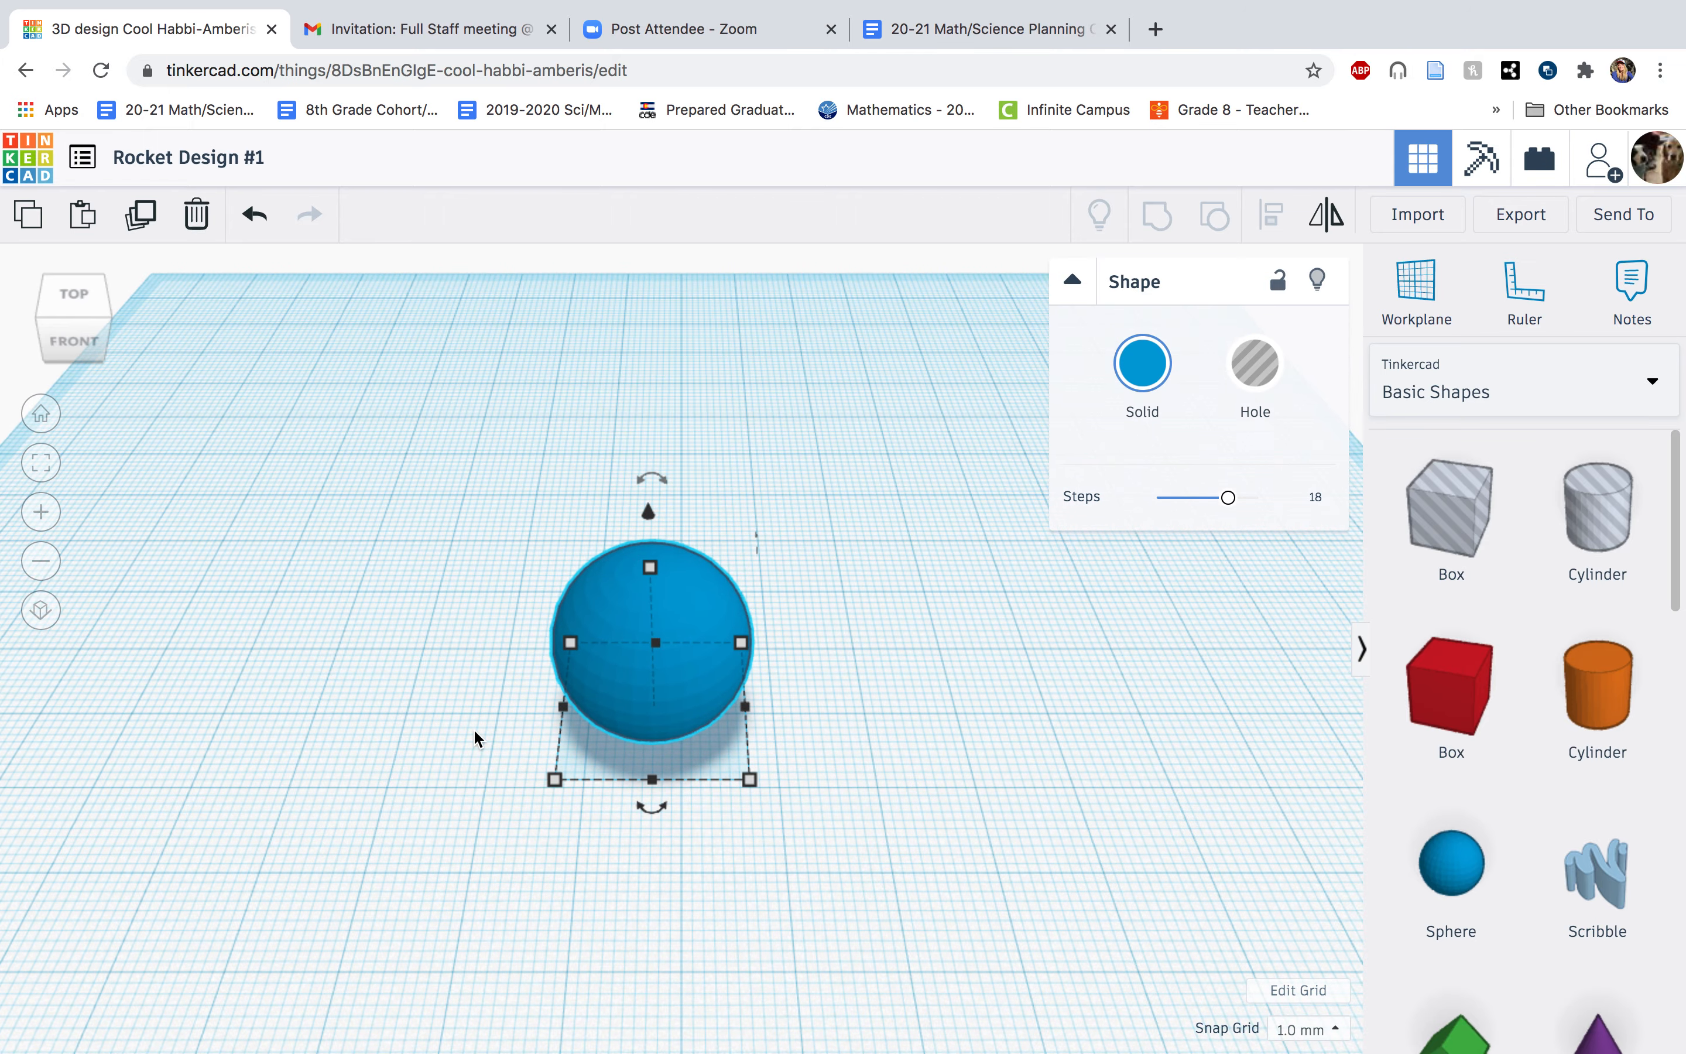
pyautogui.scroll(-5, 474, 737)
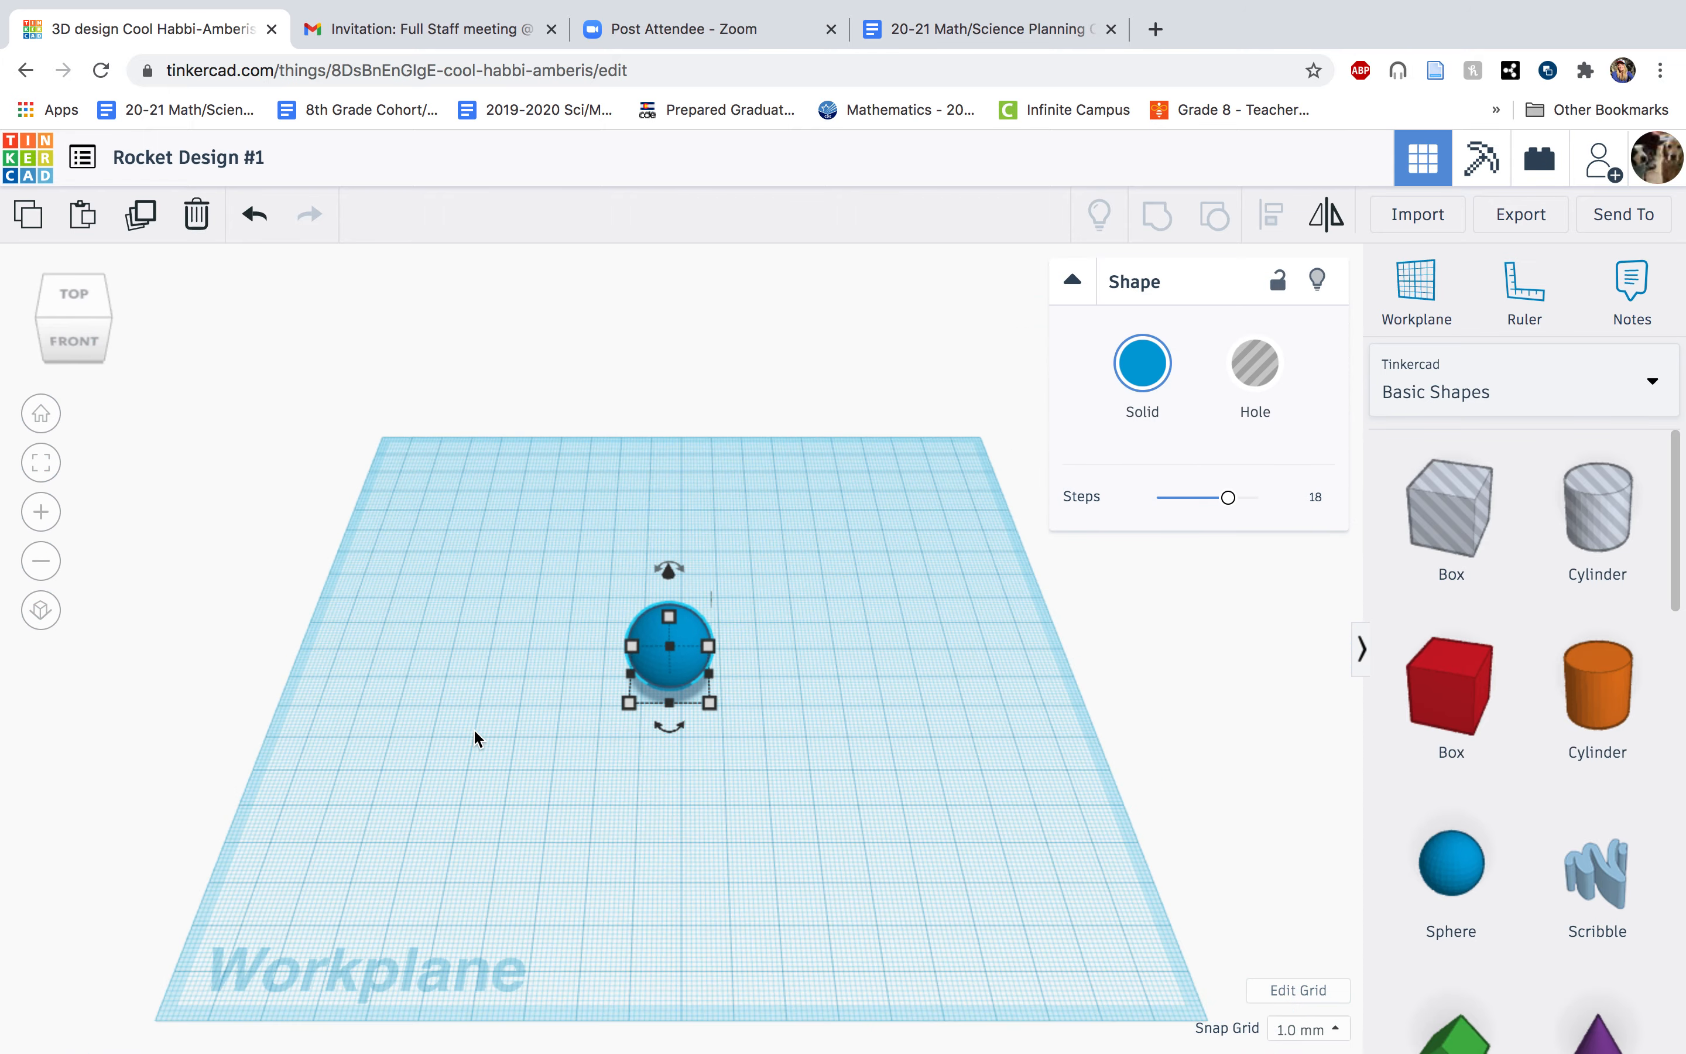
pyautogui.scroll(-2, 474, 738)
pyautogui.scroll(5, 474, 738)
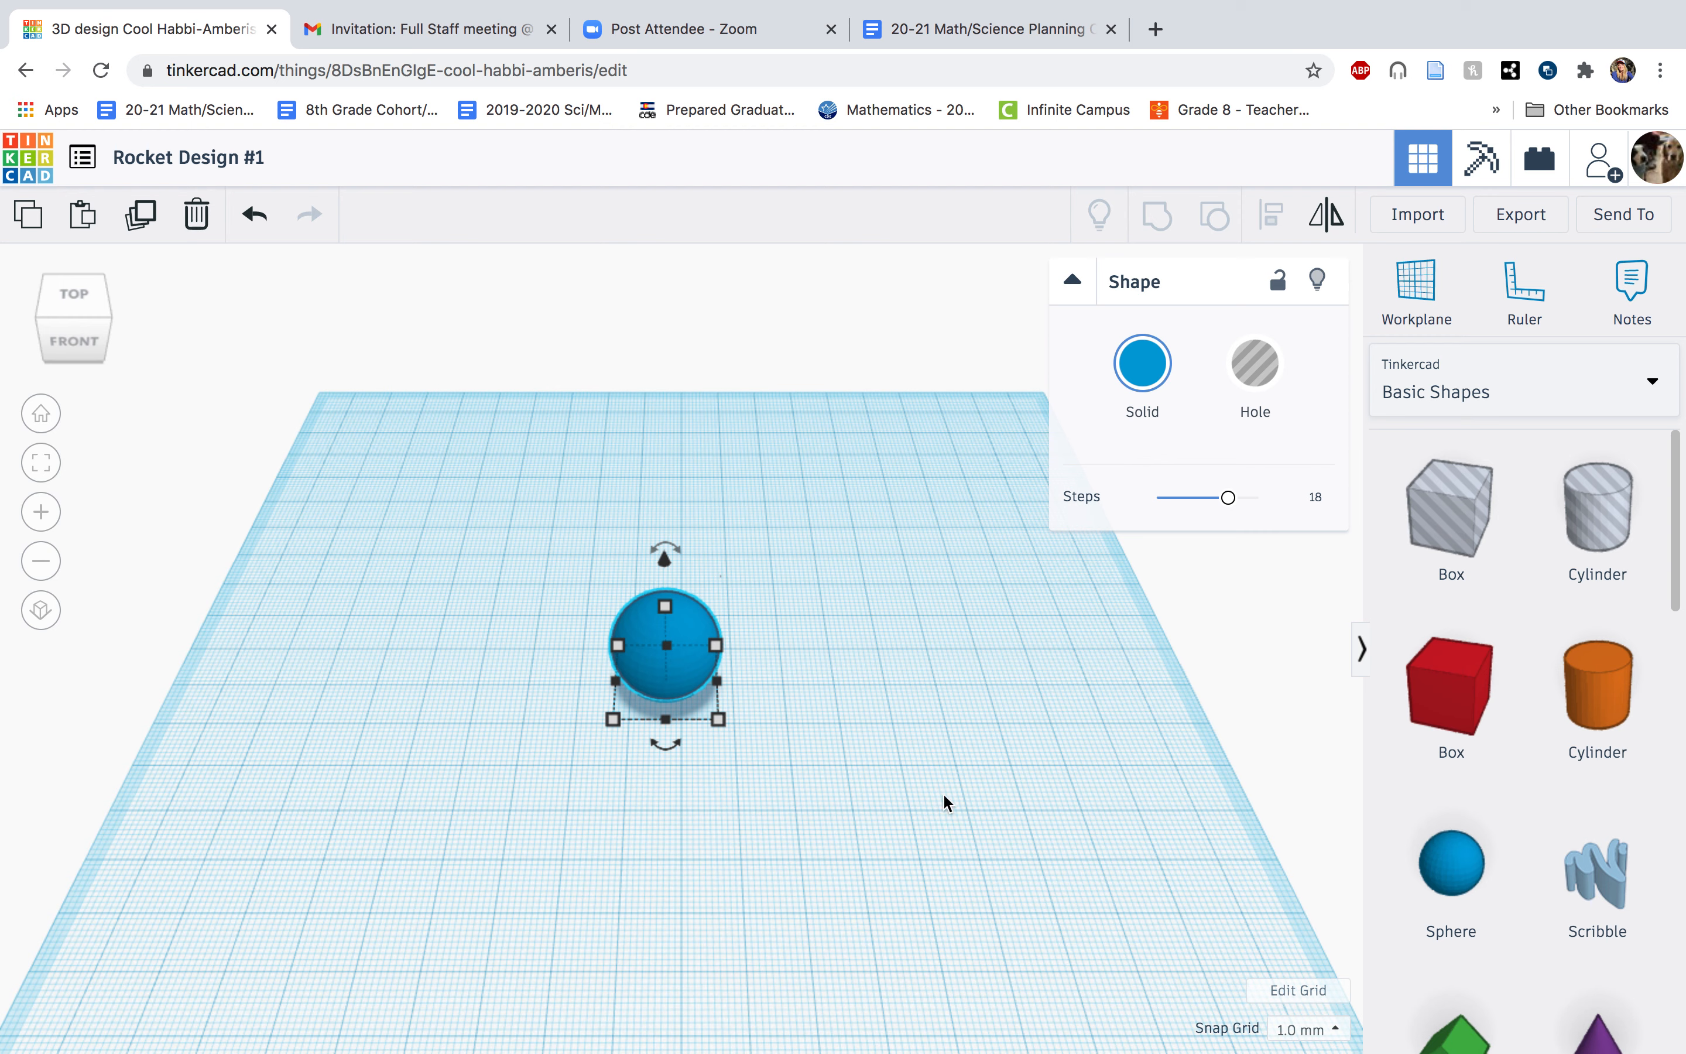
pyautogui.press('Delete')
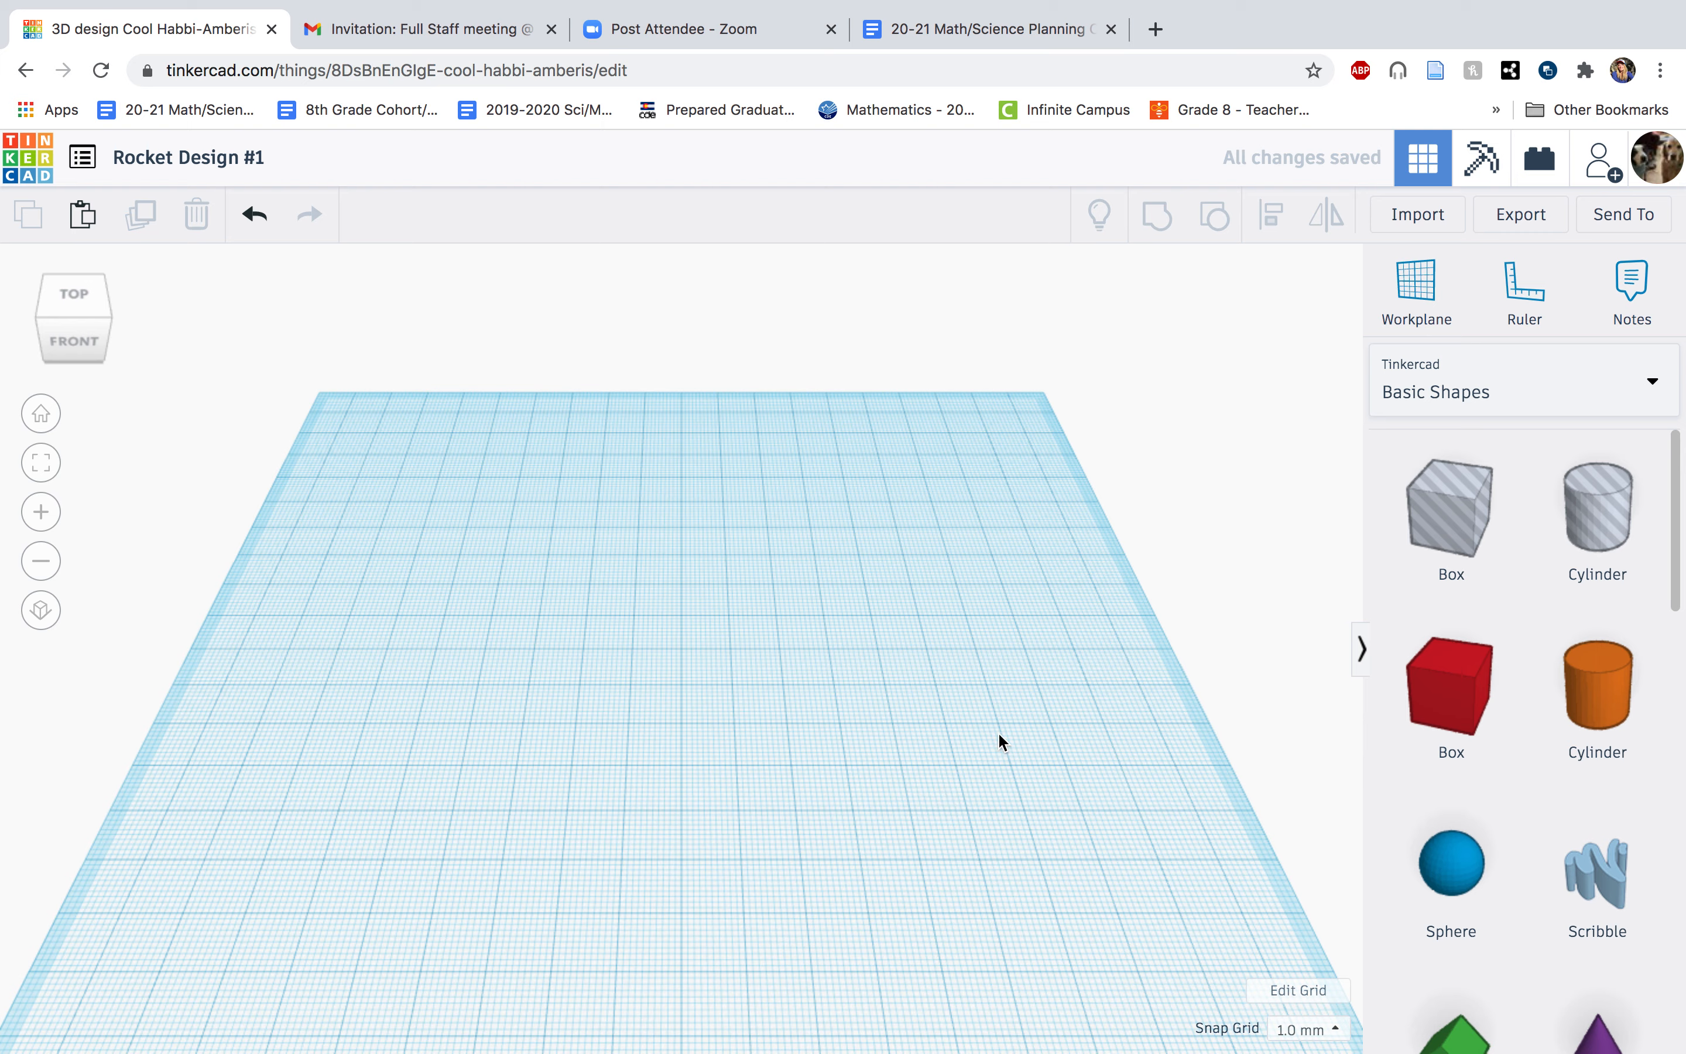
# Place a solid cylinder near the middle of the workplane and enlarge its base to 30 mm wide, adjusting its depth.
pyautogui.moveTo(1590, 696); pyautogui.dragTo(703, 618)
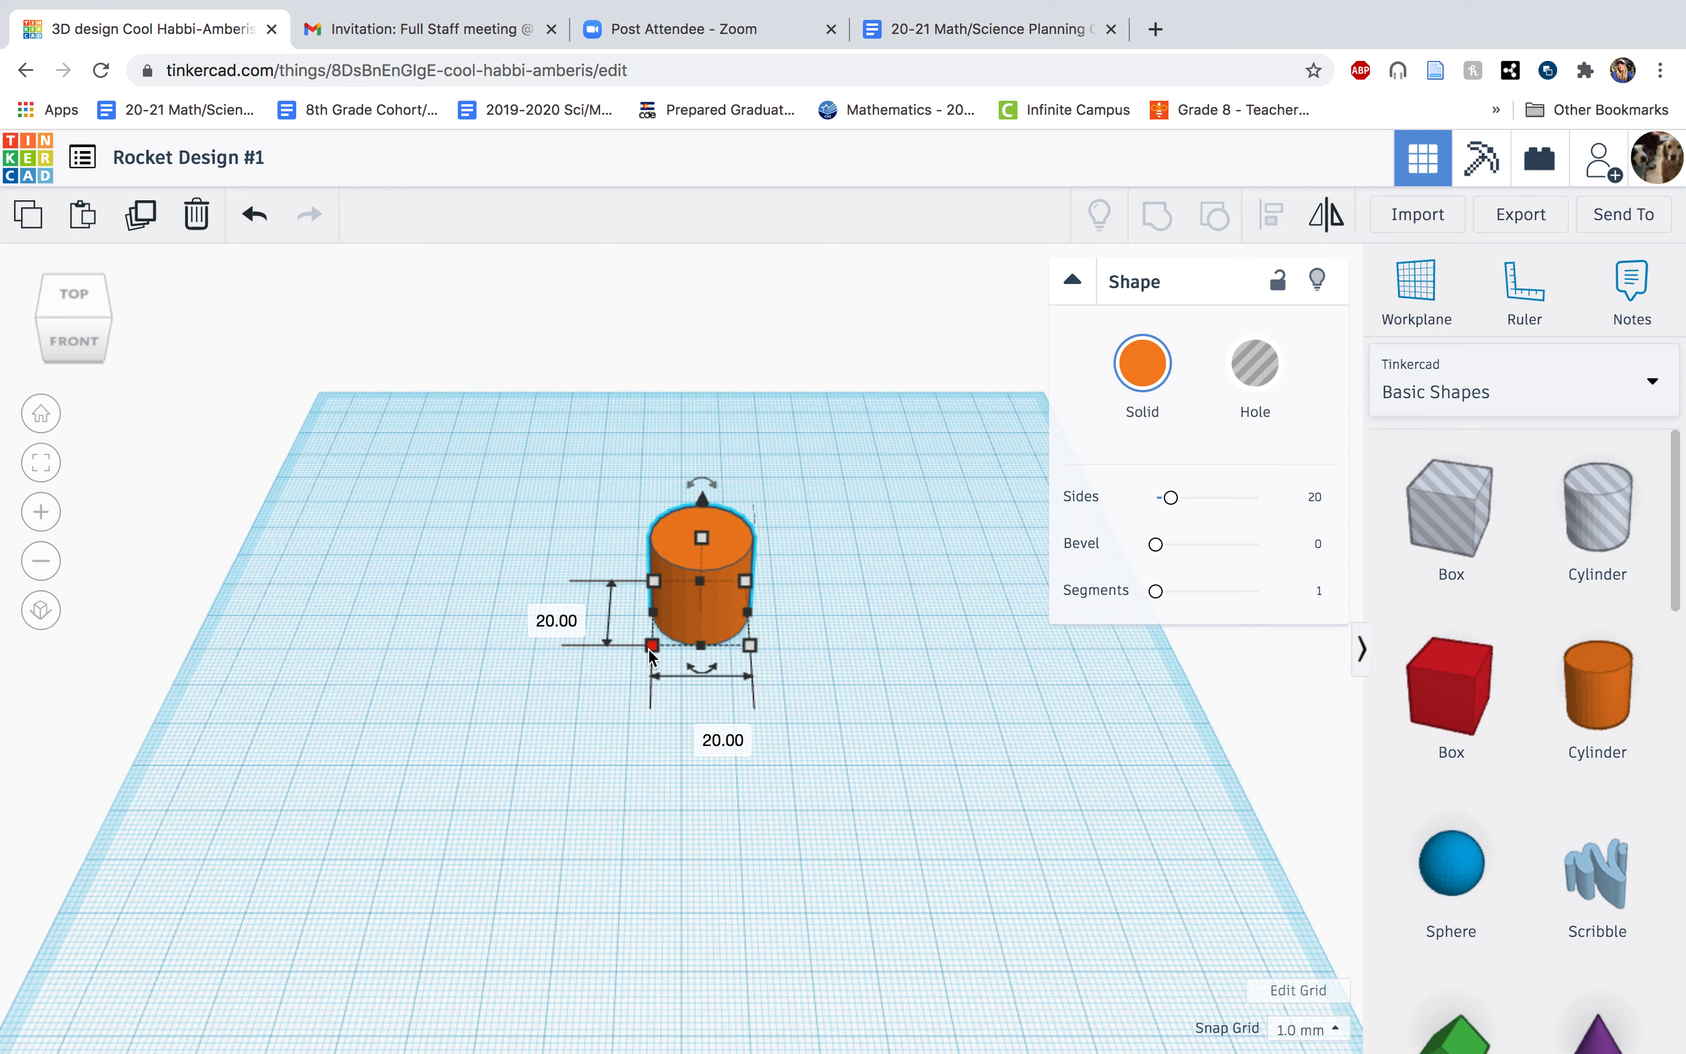
pyautogui.moveTo(651, 652); pyautogui.dragTo(598, 694)
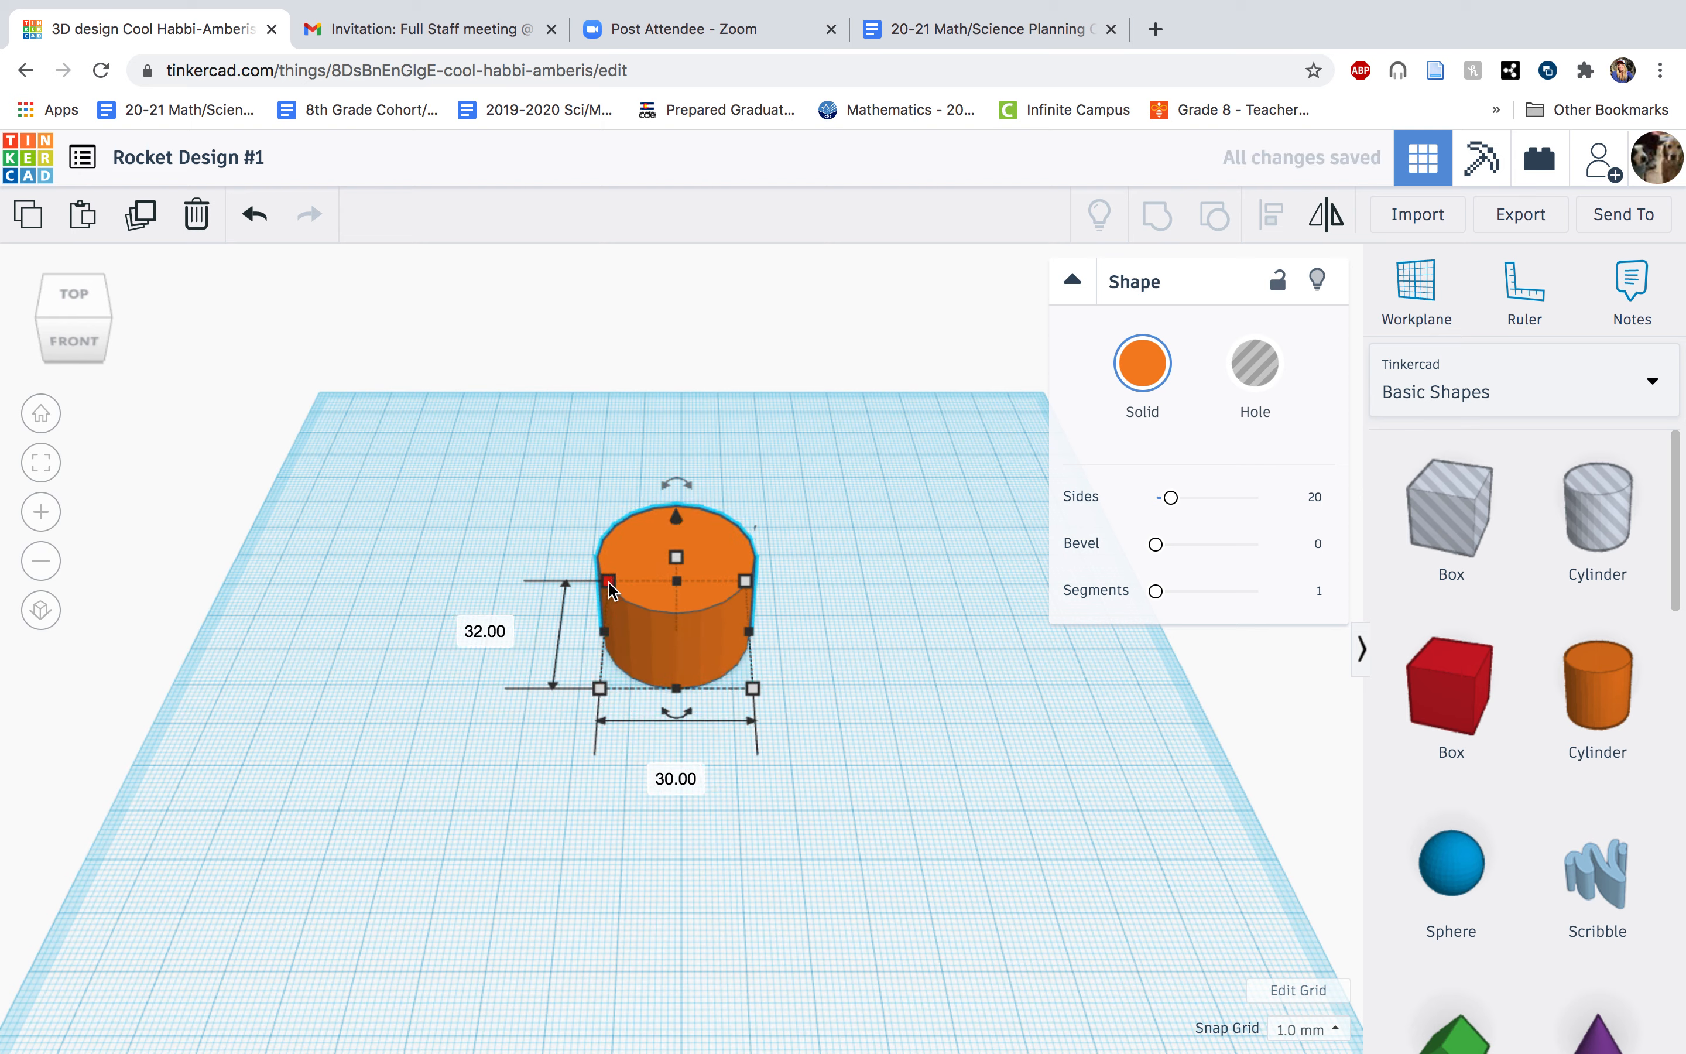
pyautogui.moveTo(609, 585); pyautogui.dragTo(610, 594)
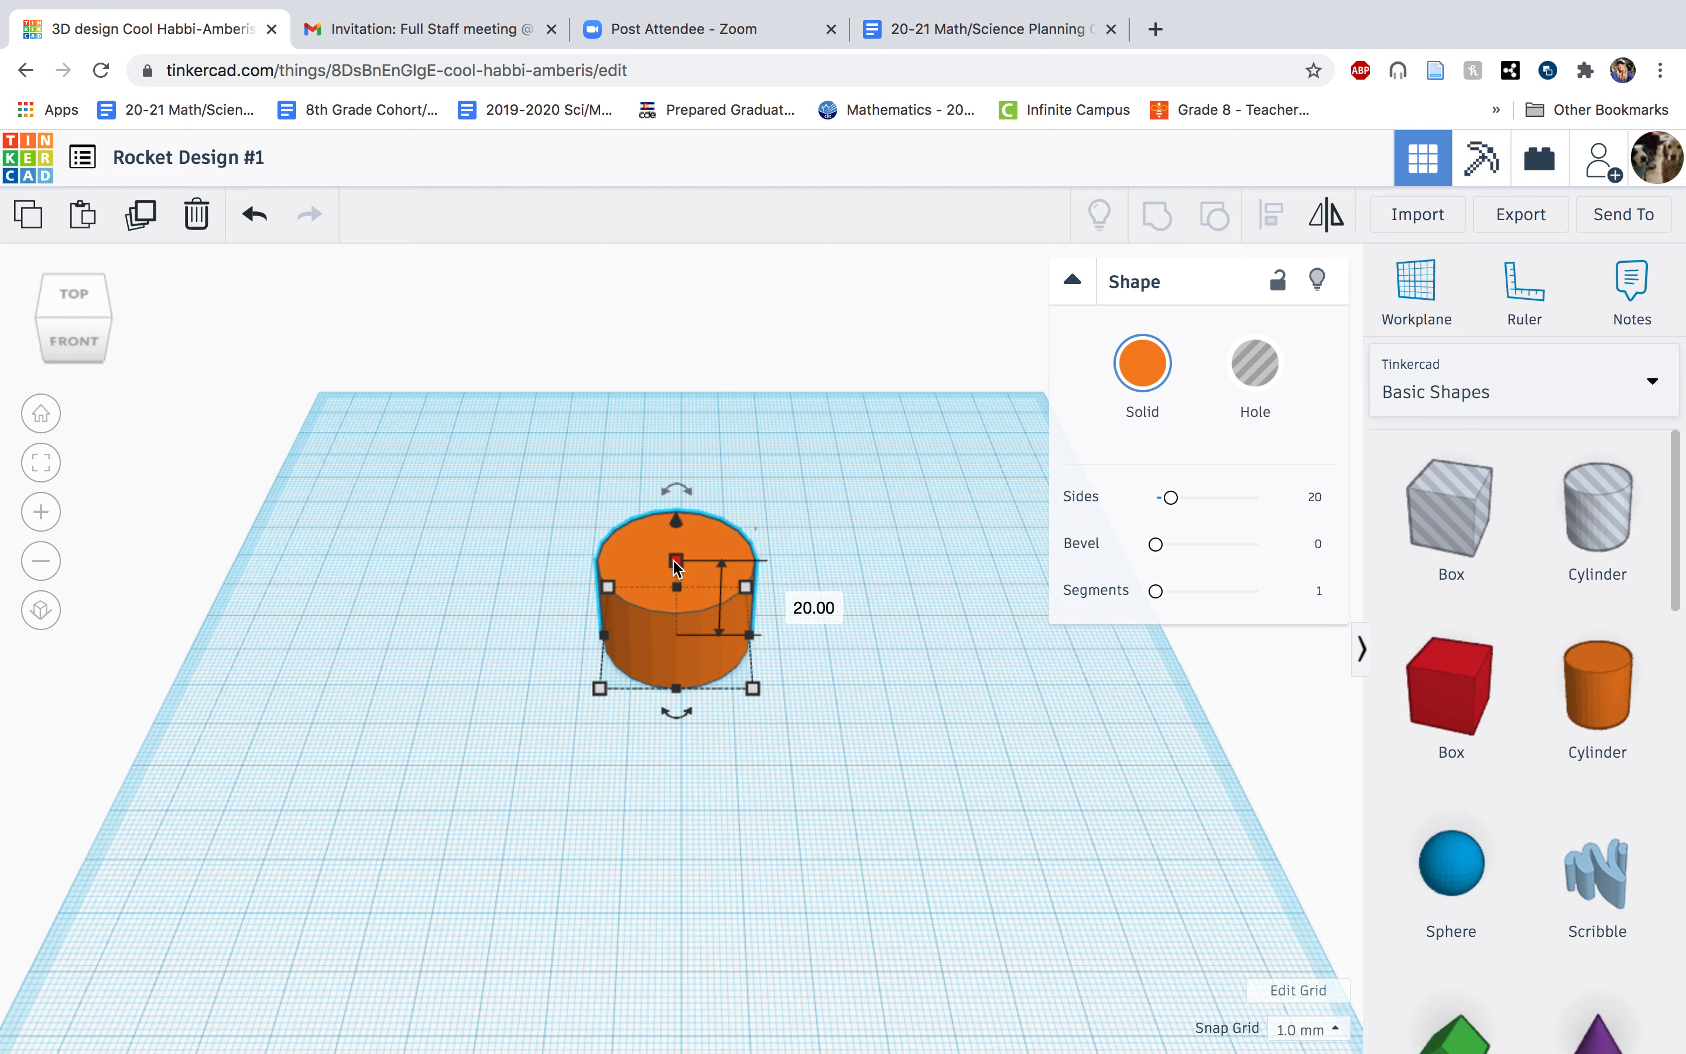
# Raise the cylinder's height to 80 mm and shift it slightly forward on the workplane.
pyautogui.moveTo(678, 566); pyautogui.dragTo(675, 254)
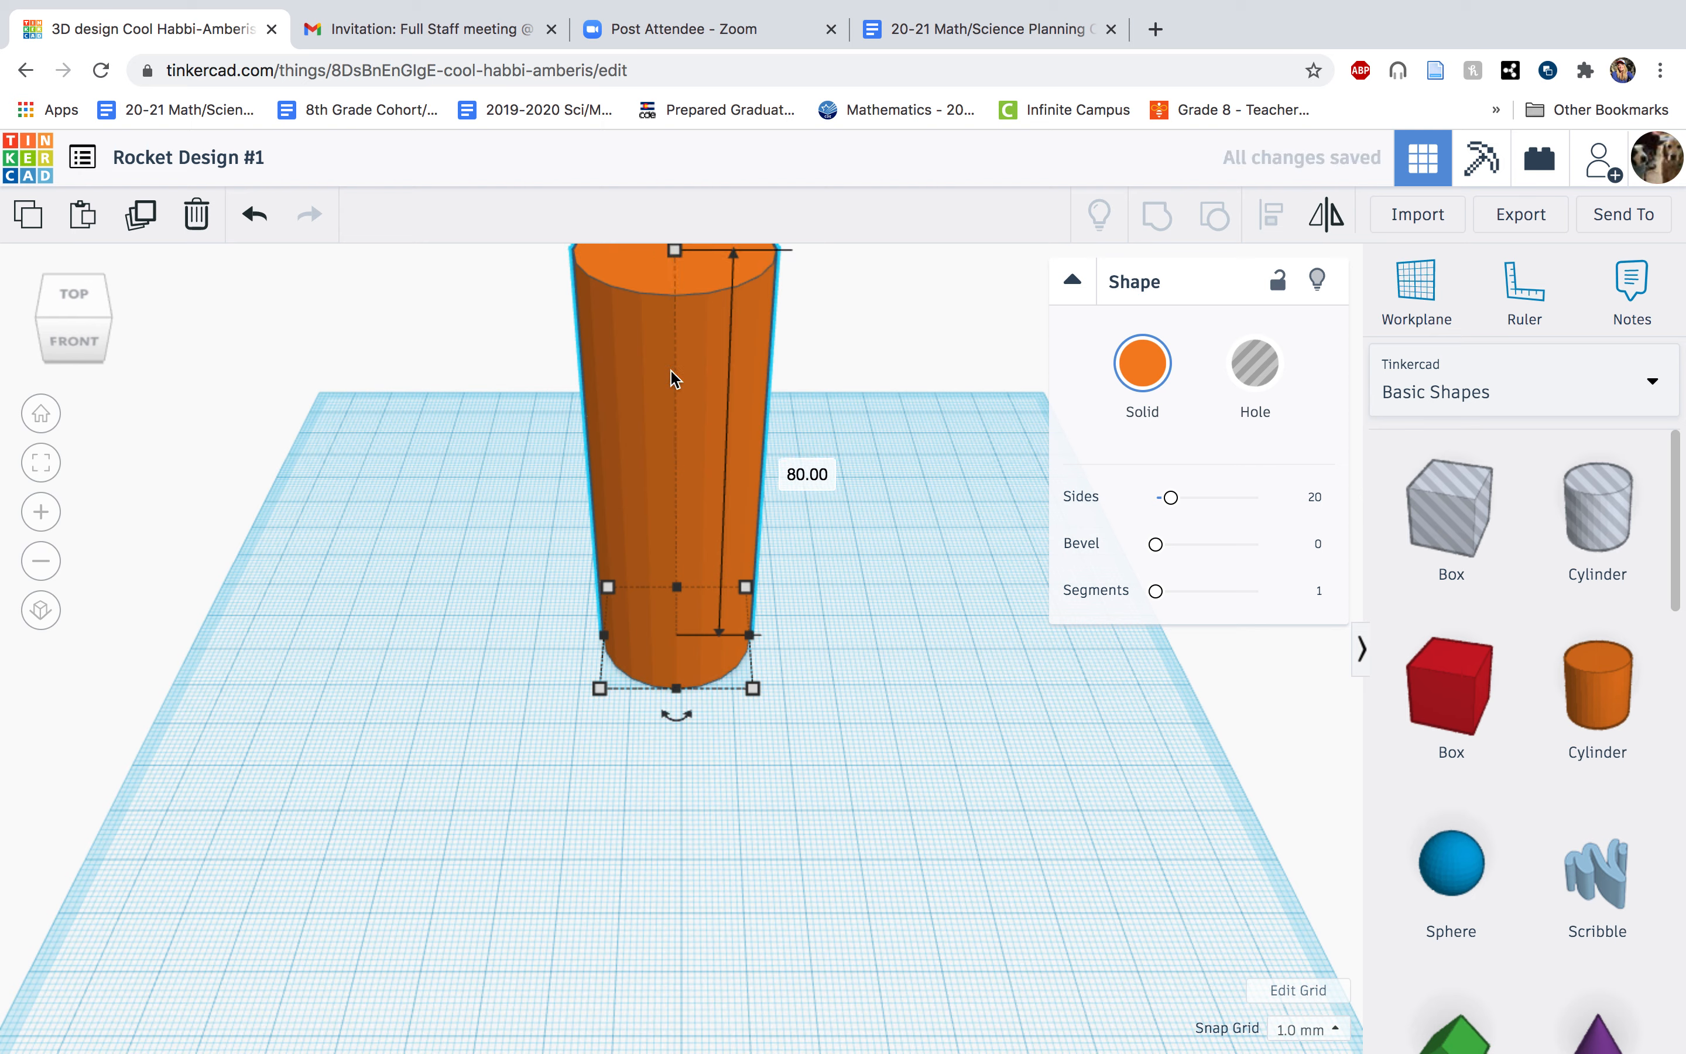
pyautogui.moveTo(683, 427); pyautogui.dragTo(720, 535)
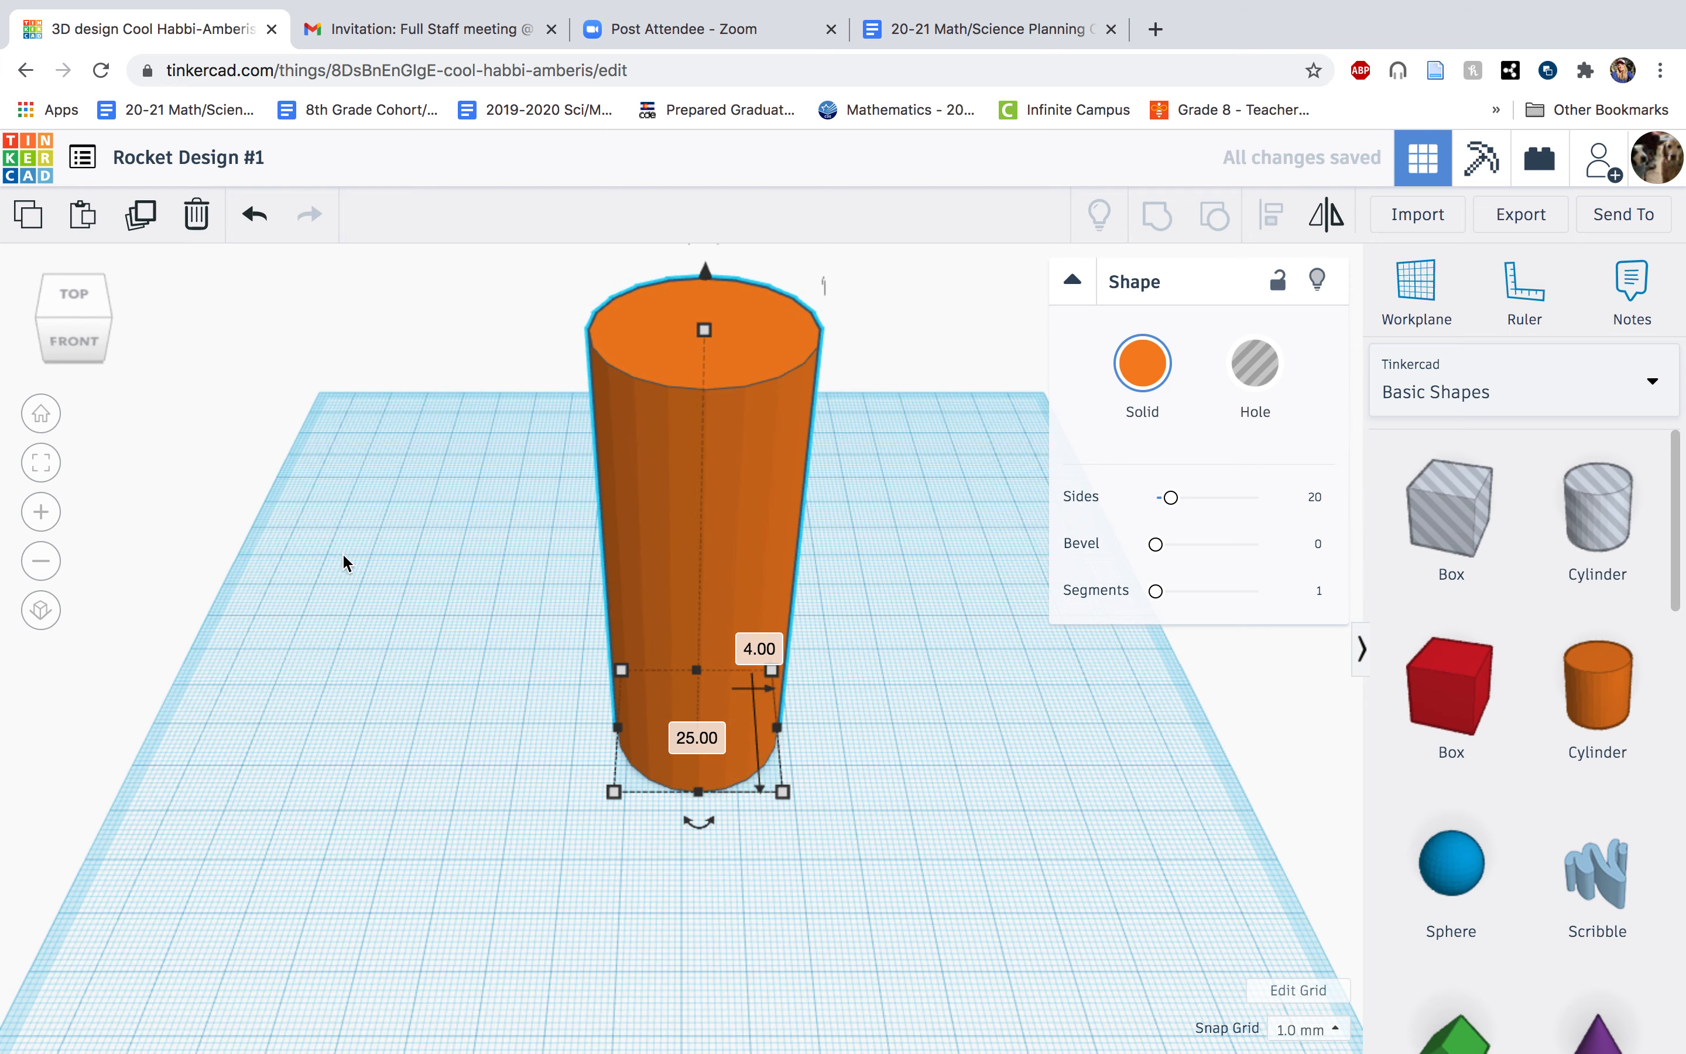
pyautogui.scroll(-3, 170, 569)
pyautogui.scroll(2, 169, 570)
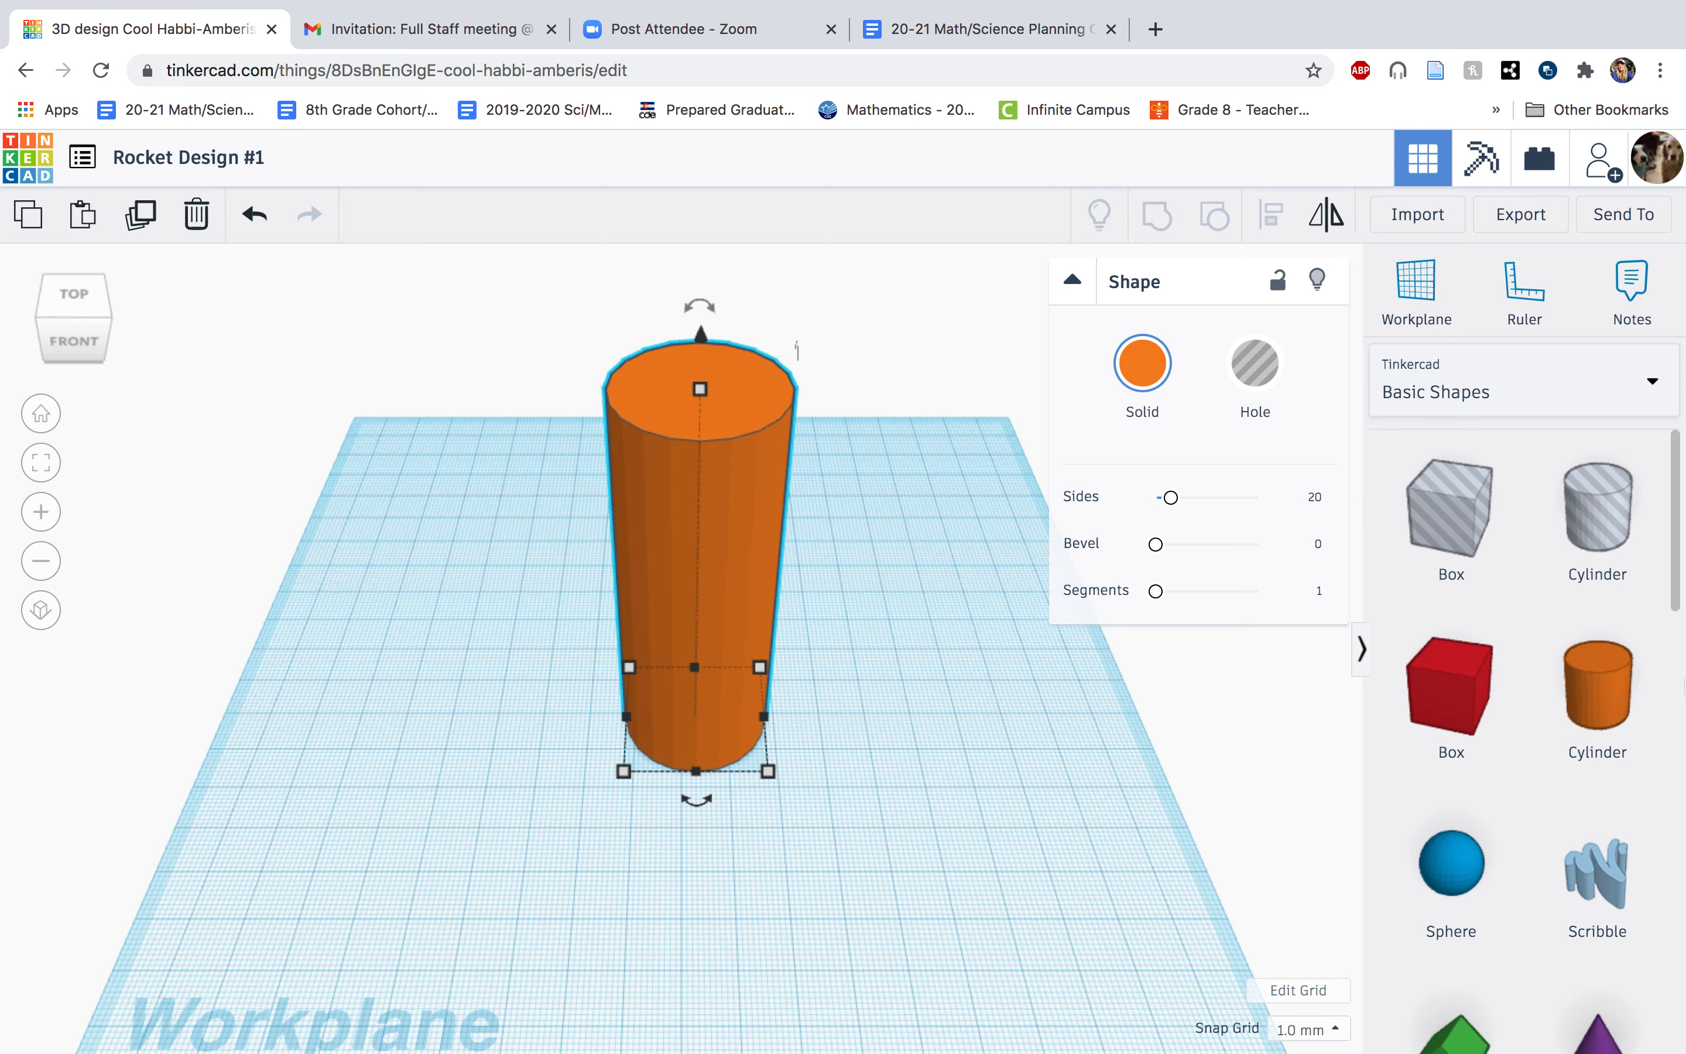
# Try out a cone and a half sphere from Basic Shapes beside the cylinder, deleting each one.
pyautogui.scroll(-3, 1573, 809)
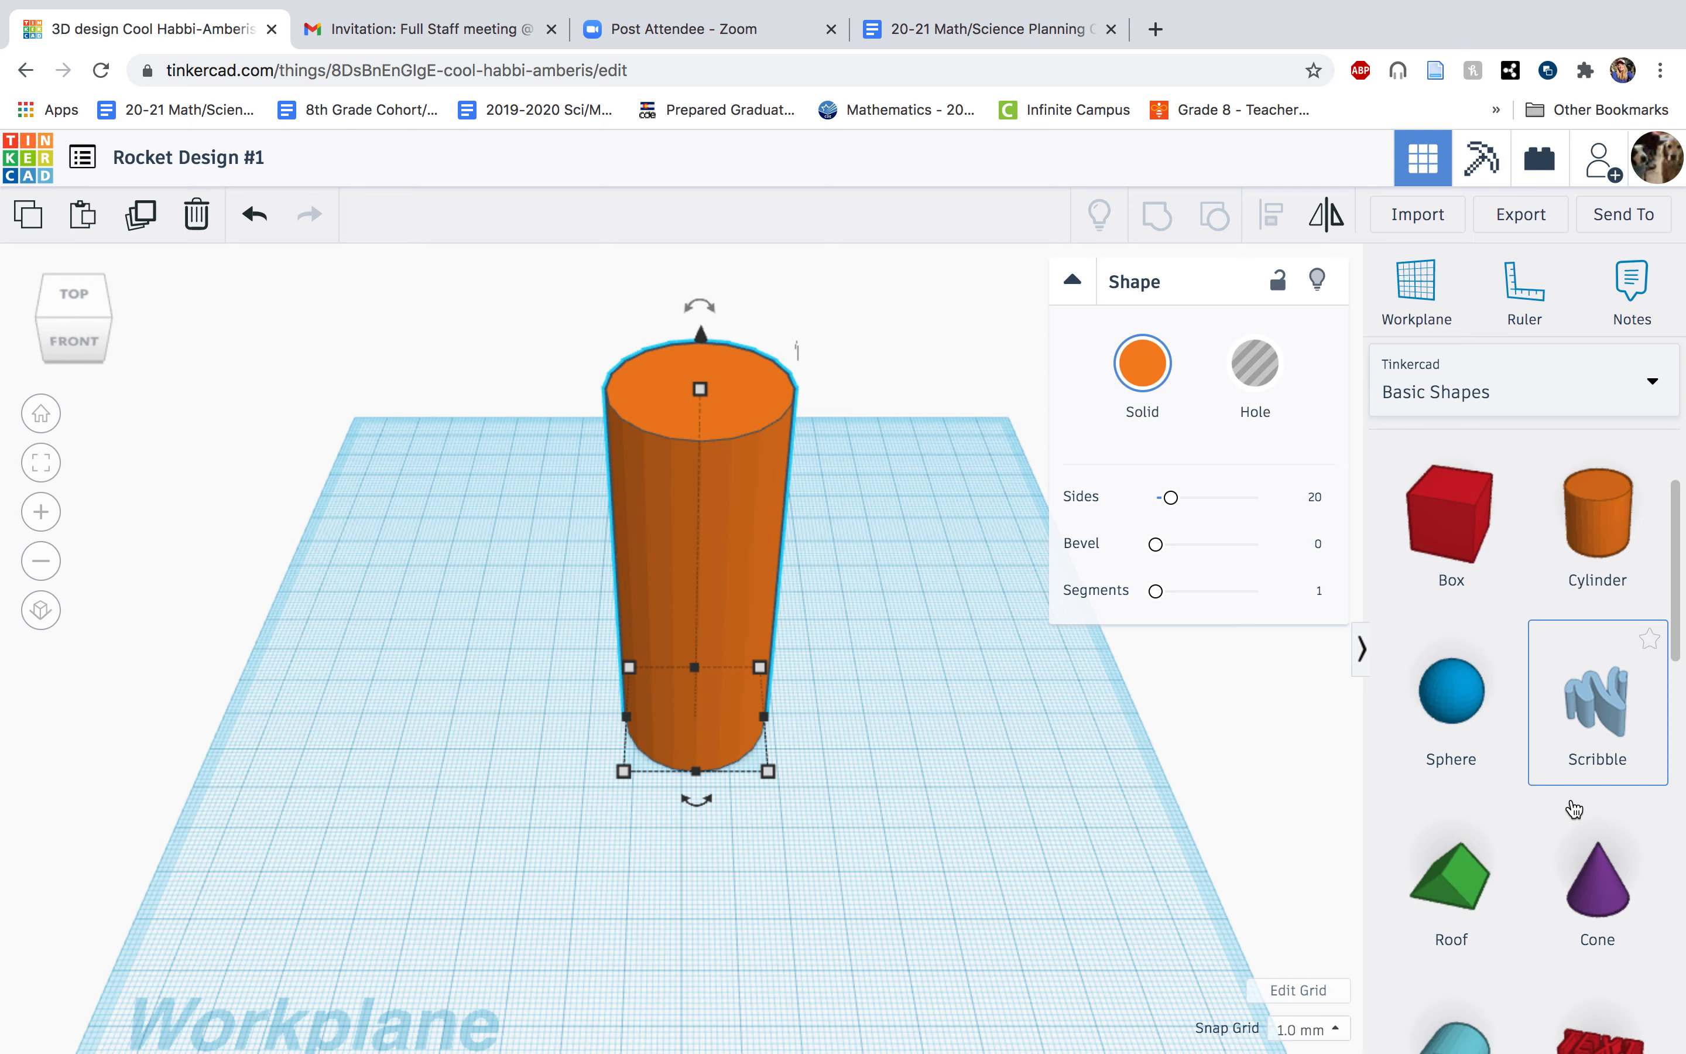
pyautogui.moveTo(1598, 884); pyautogui.dragTo(968, 693)
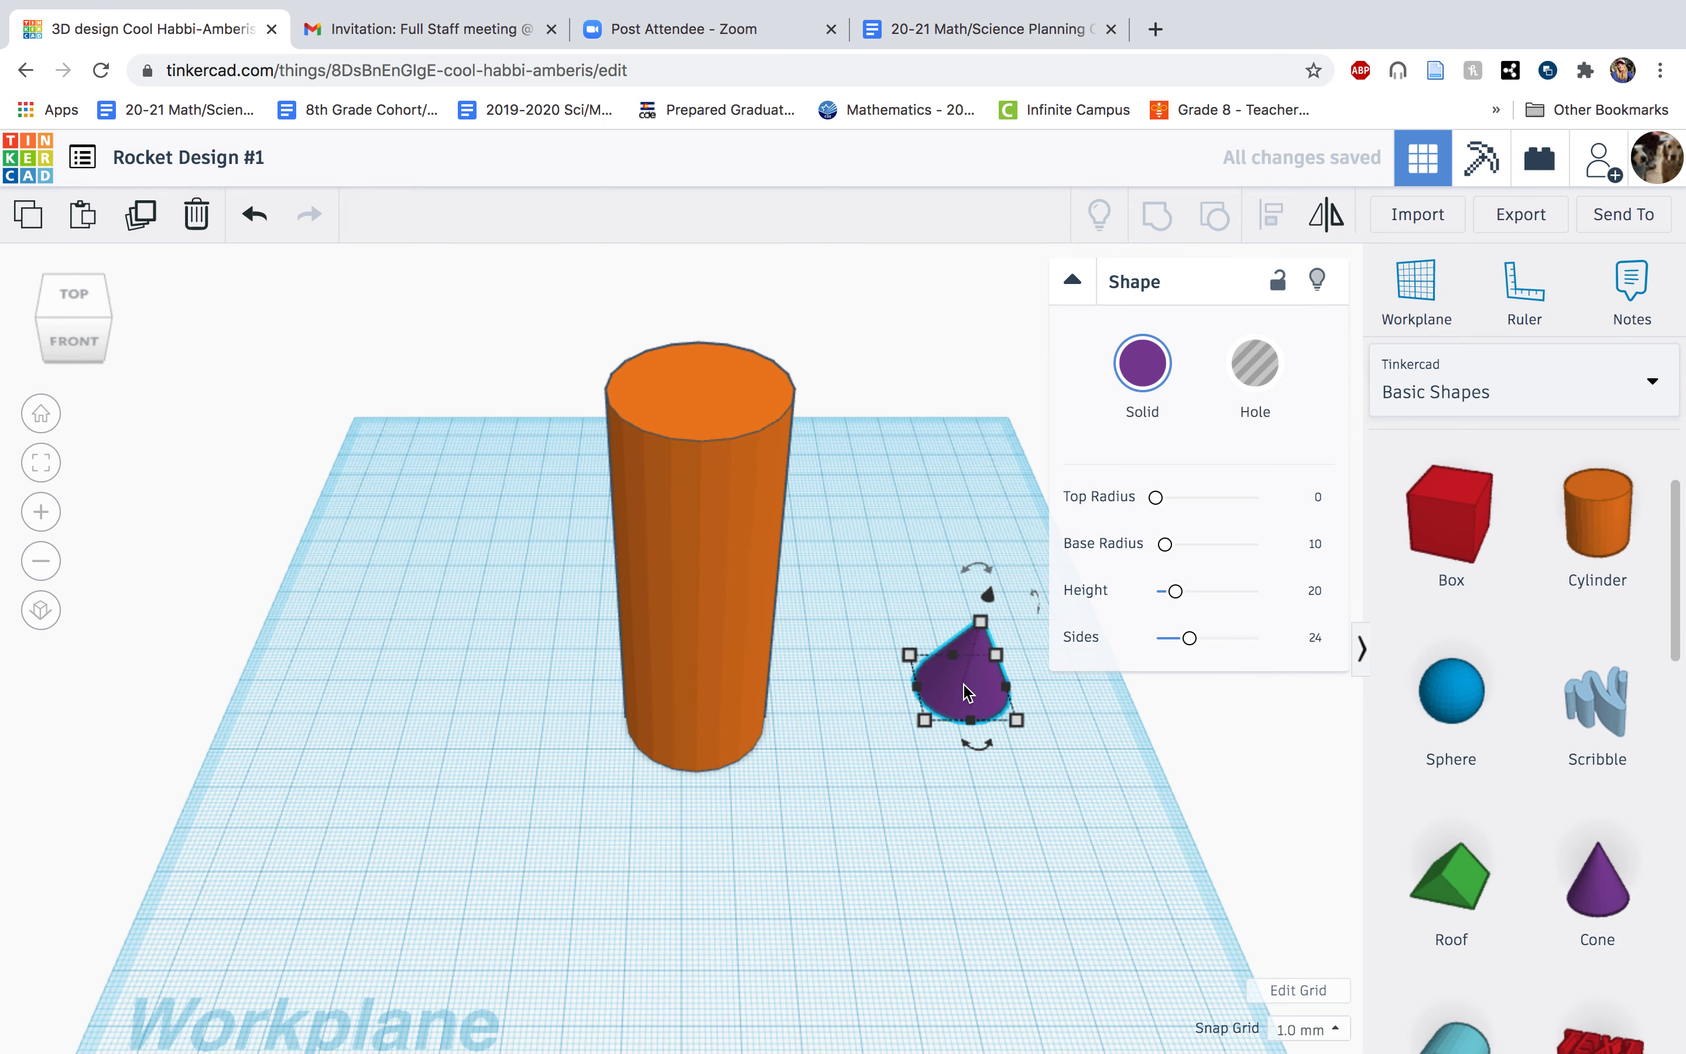
pyautogui.press('Delete')
pyautogui.scroll(-10, 1529, 859)
pyautogui.scroll(-3, 1528, 858)
pyautogui.moveTo(1449, 690); pyautogui.dragTo(991, 724)
pyautogui.press('Delete')
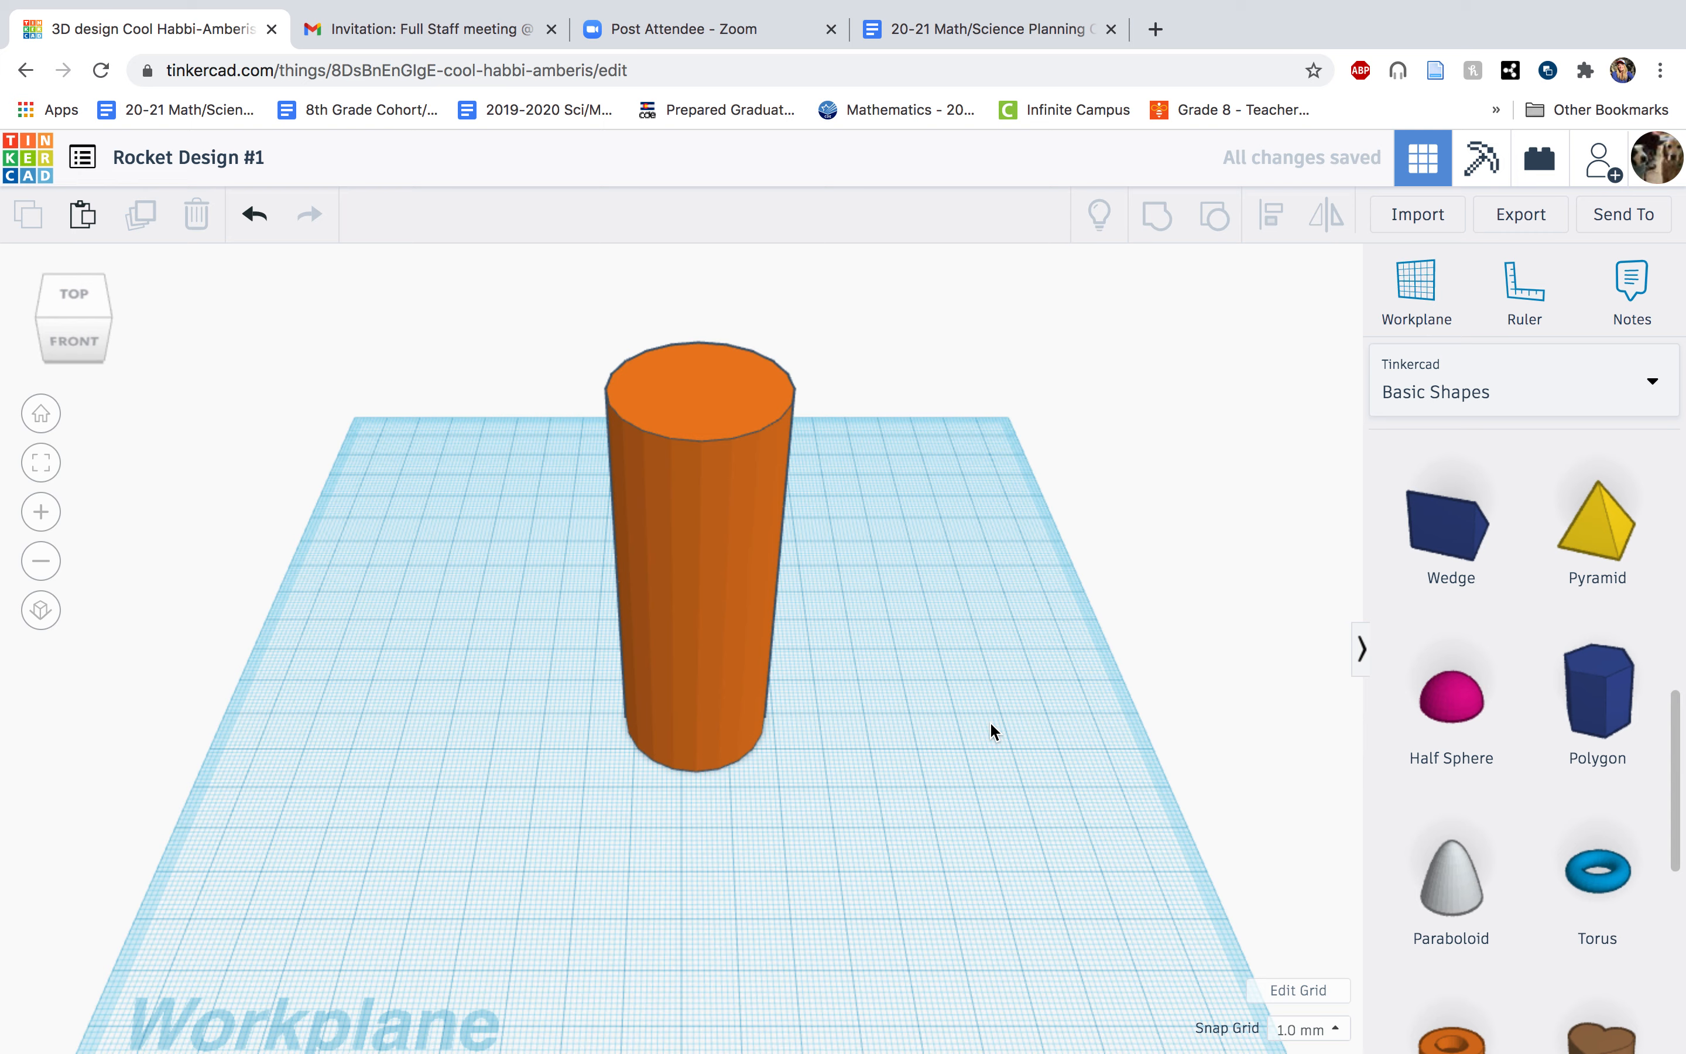
# Try to put a paraboloid on the cylinder by moving it across the base workplane, and delete it.
pyautogui.scroll(-3, 1596, 830)
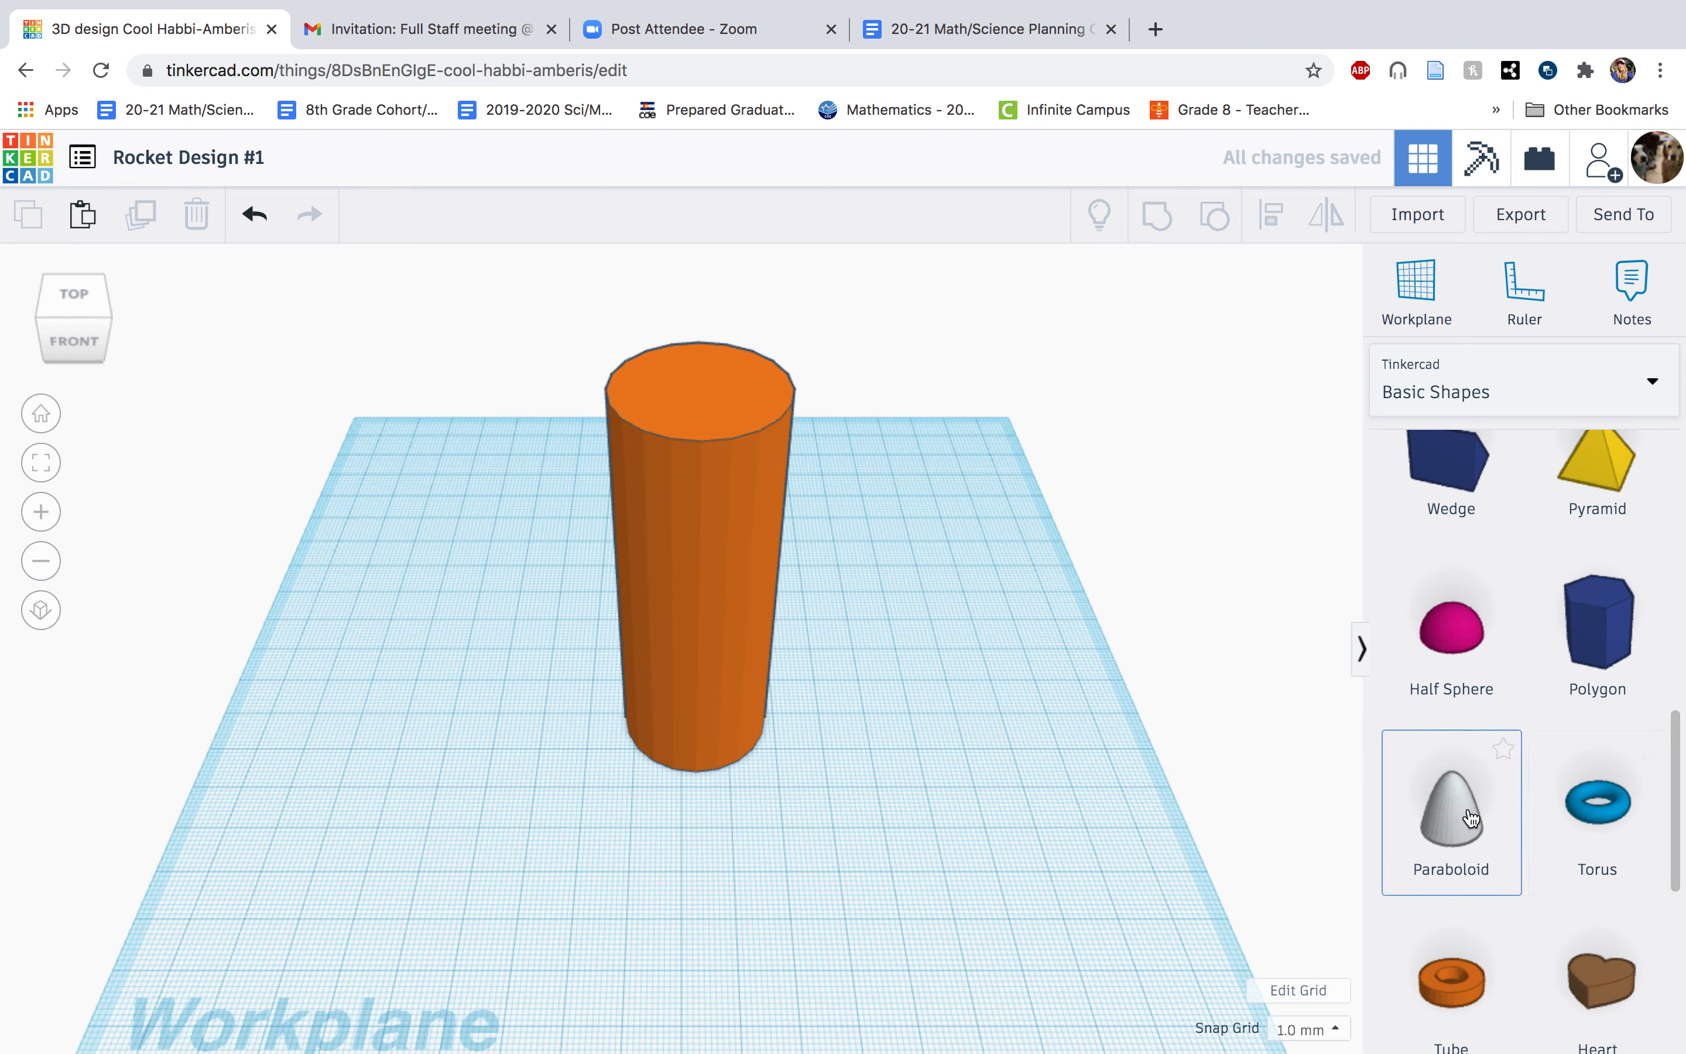
pyautogui.moveTo(1470, 809); pyautogui.dragTo(990, 697)
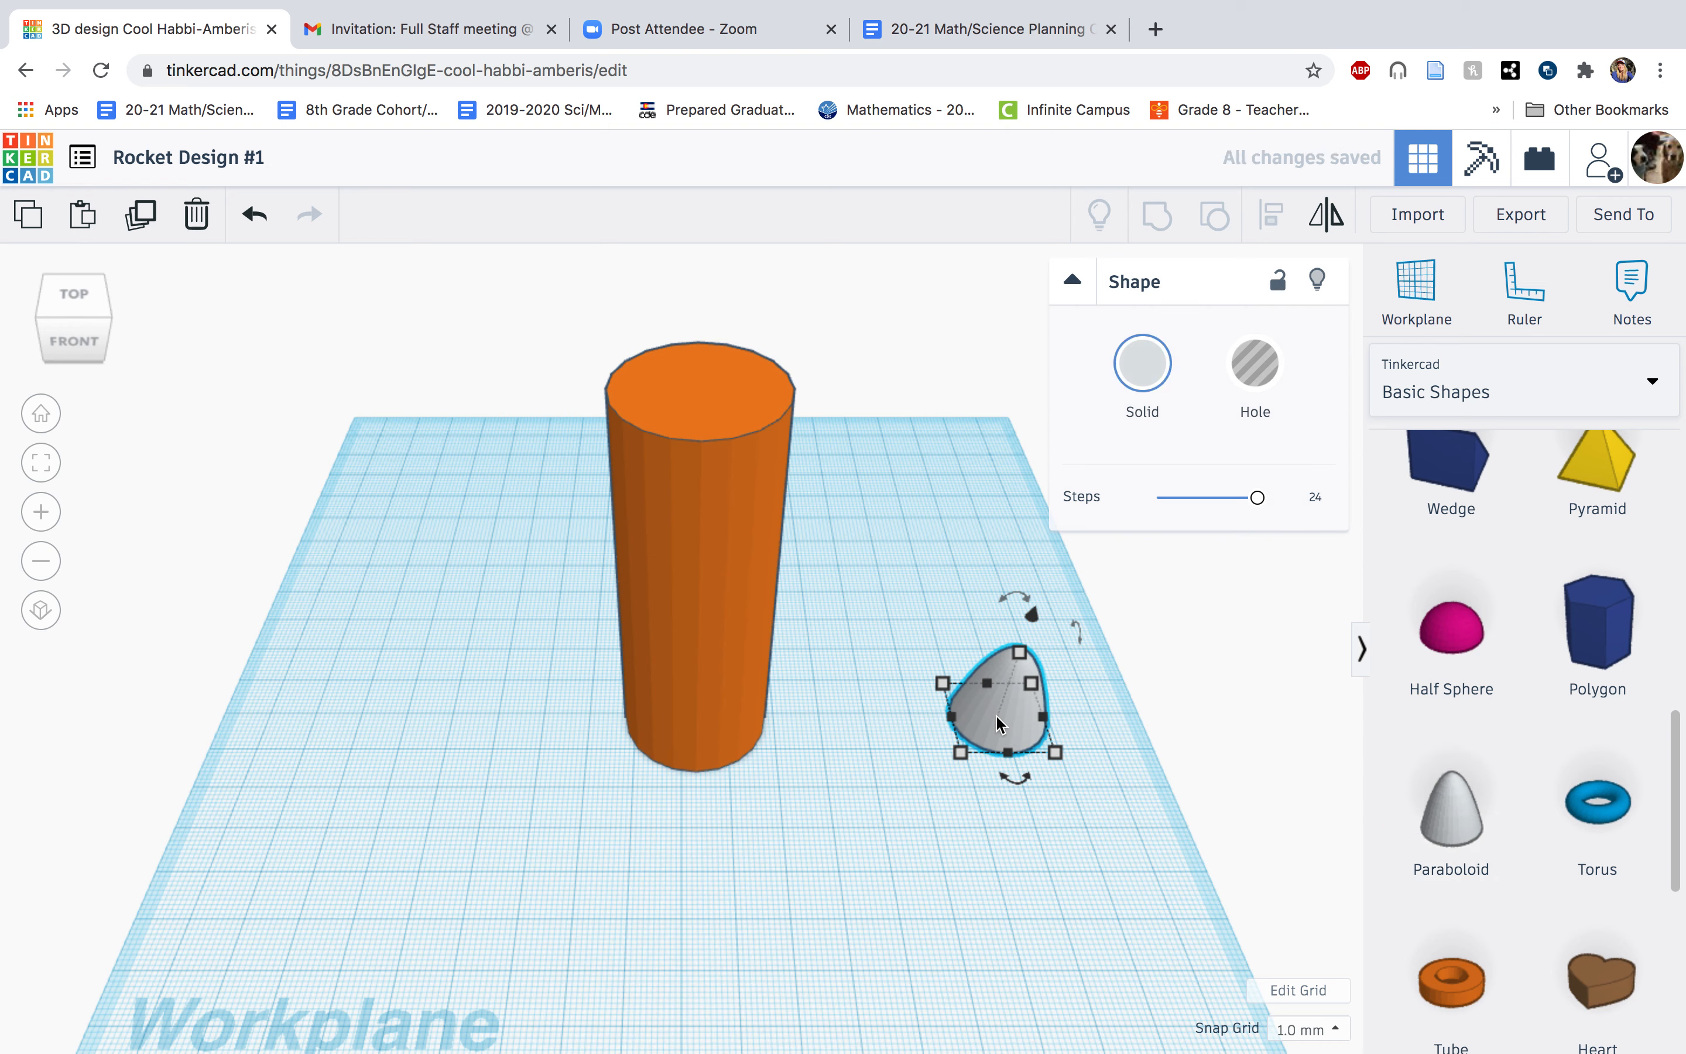
pyautogui.moveTo(996, 724); pyautogui.dragTo(683, 328)
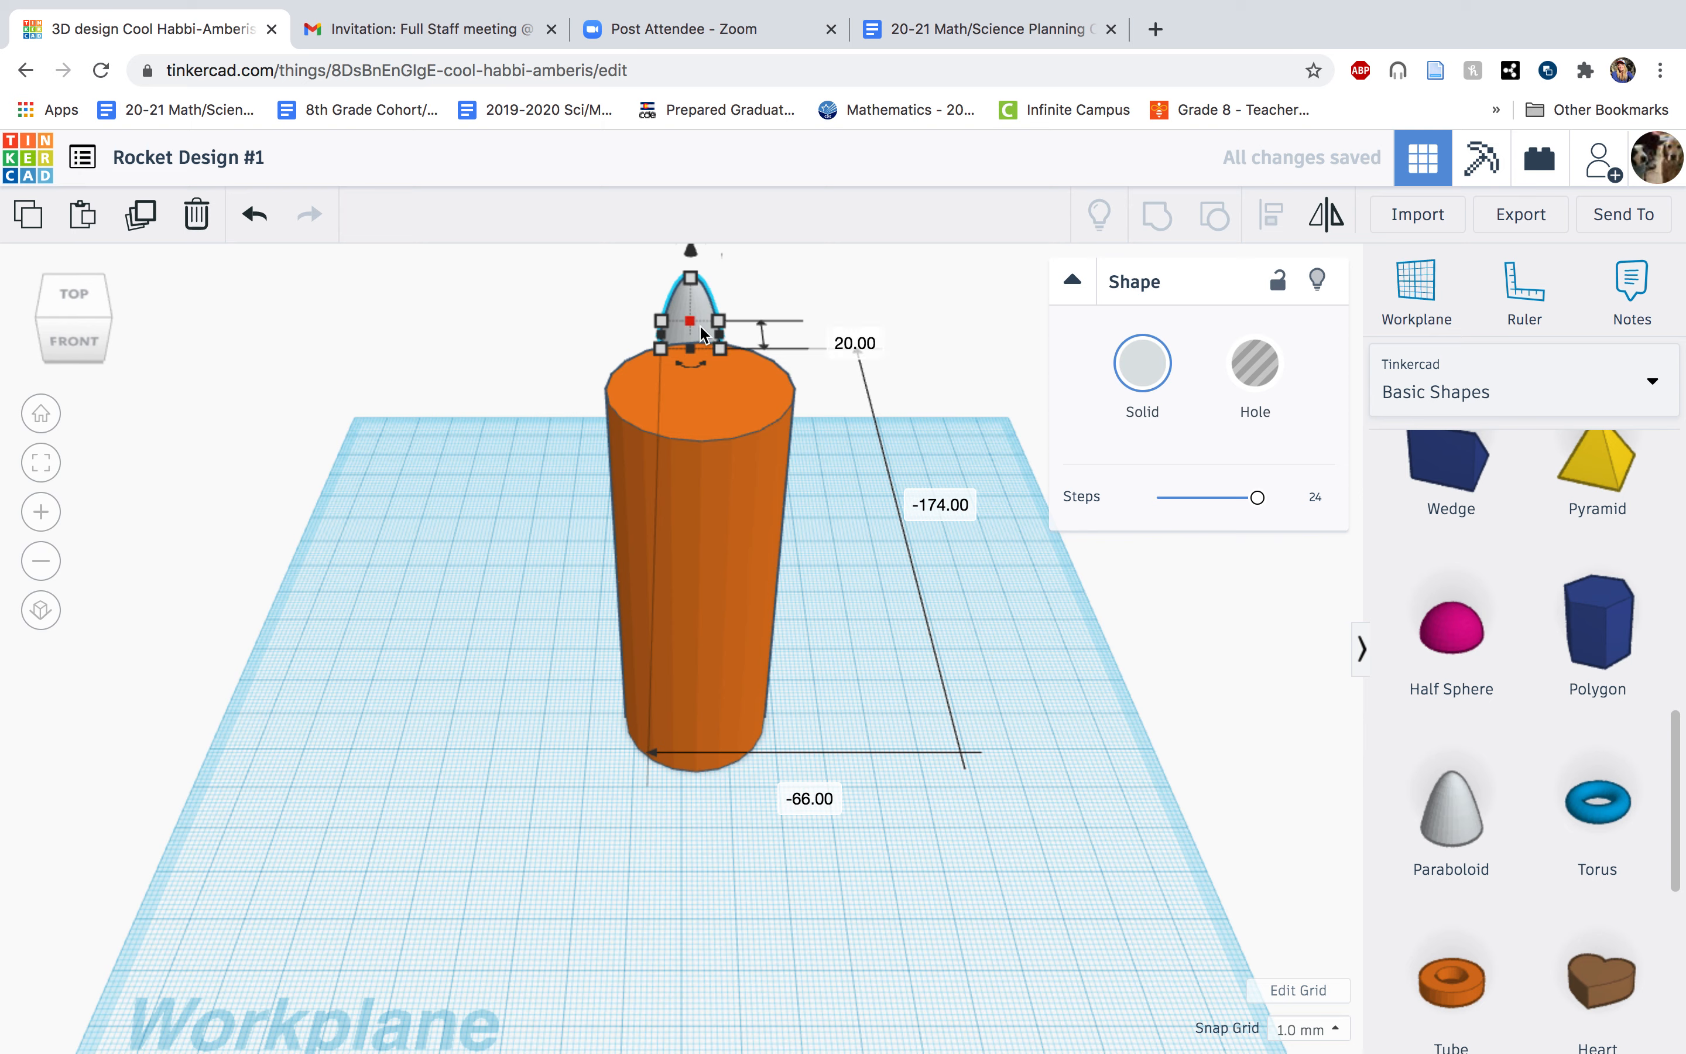
pyautogui.moveTo(692, 279); pyautogui.dragTo(754, 260)
pyautogui.moveTo(693, 318); pyautogui.dragTo(970, 741)
pyautogui.press('Delete')
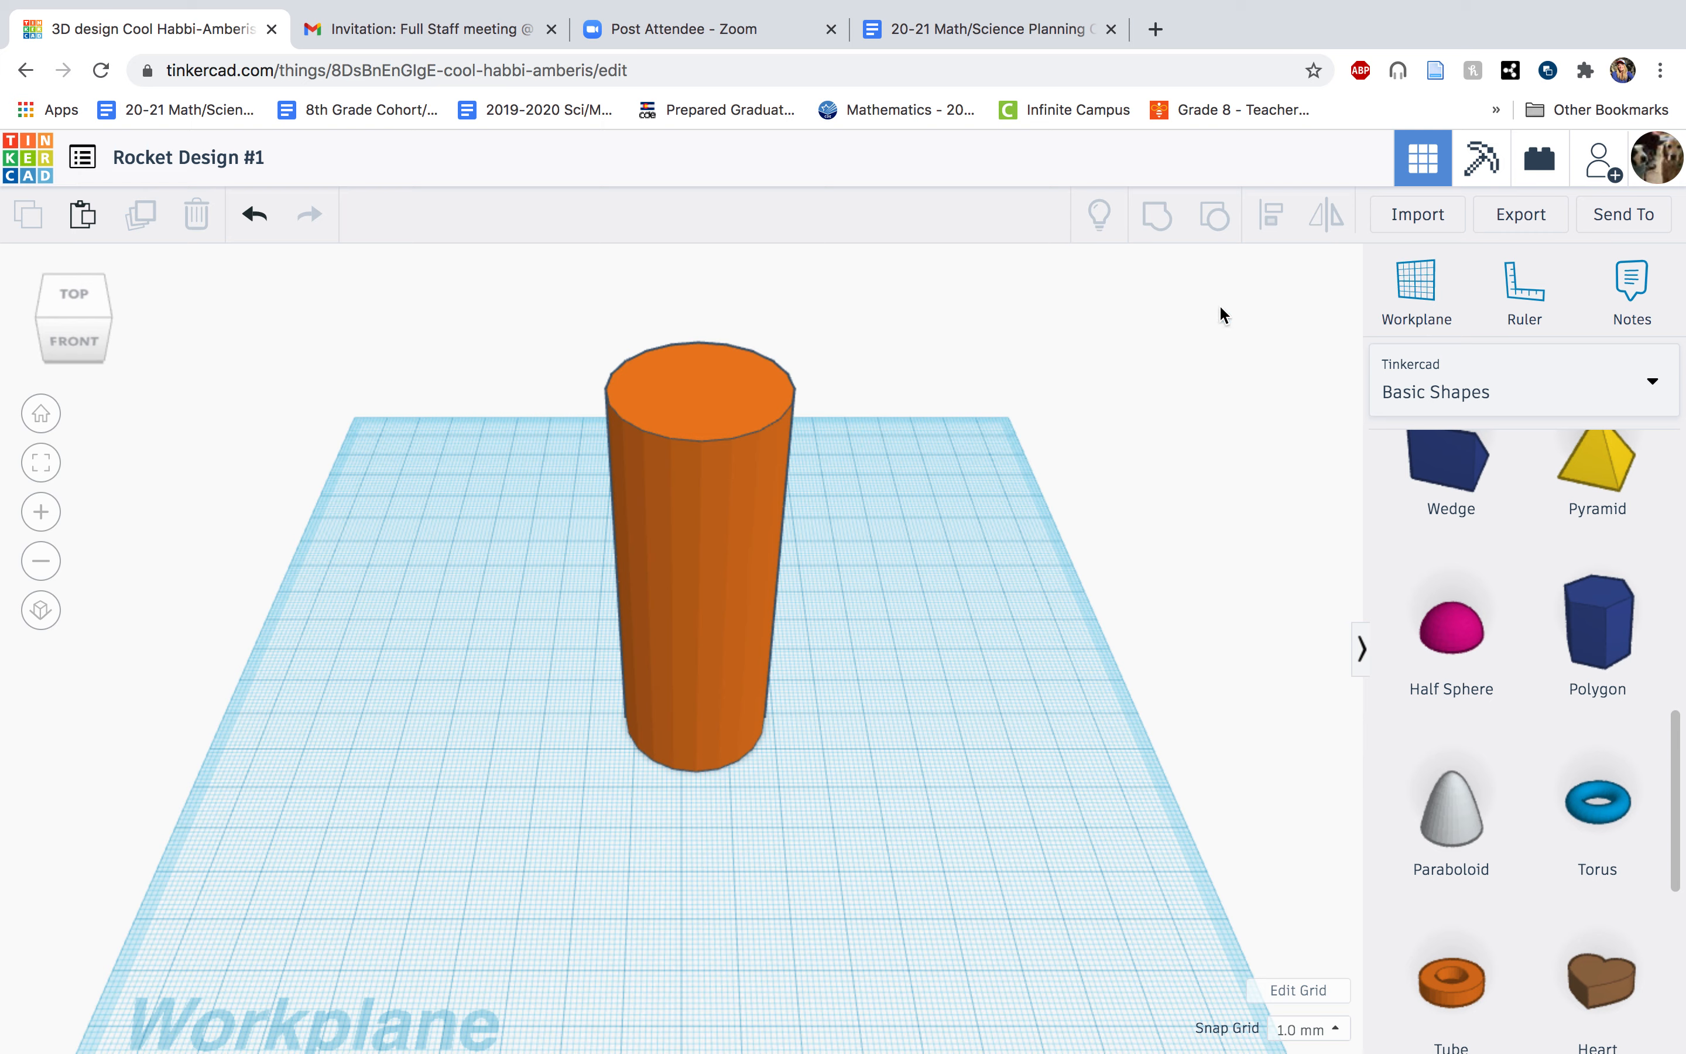
# Set the workplane on the cylinder's top face and place a paraboloid centred on that face.
pyautogui.click(1412, 305)
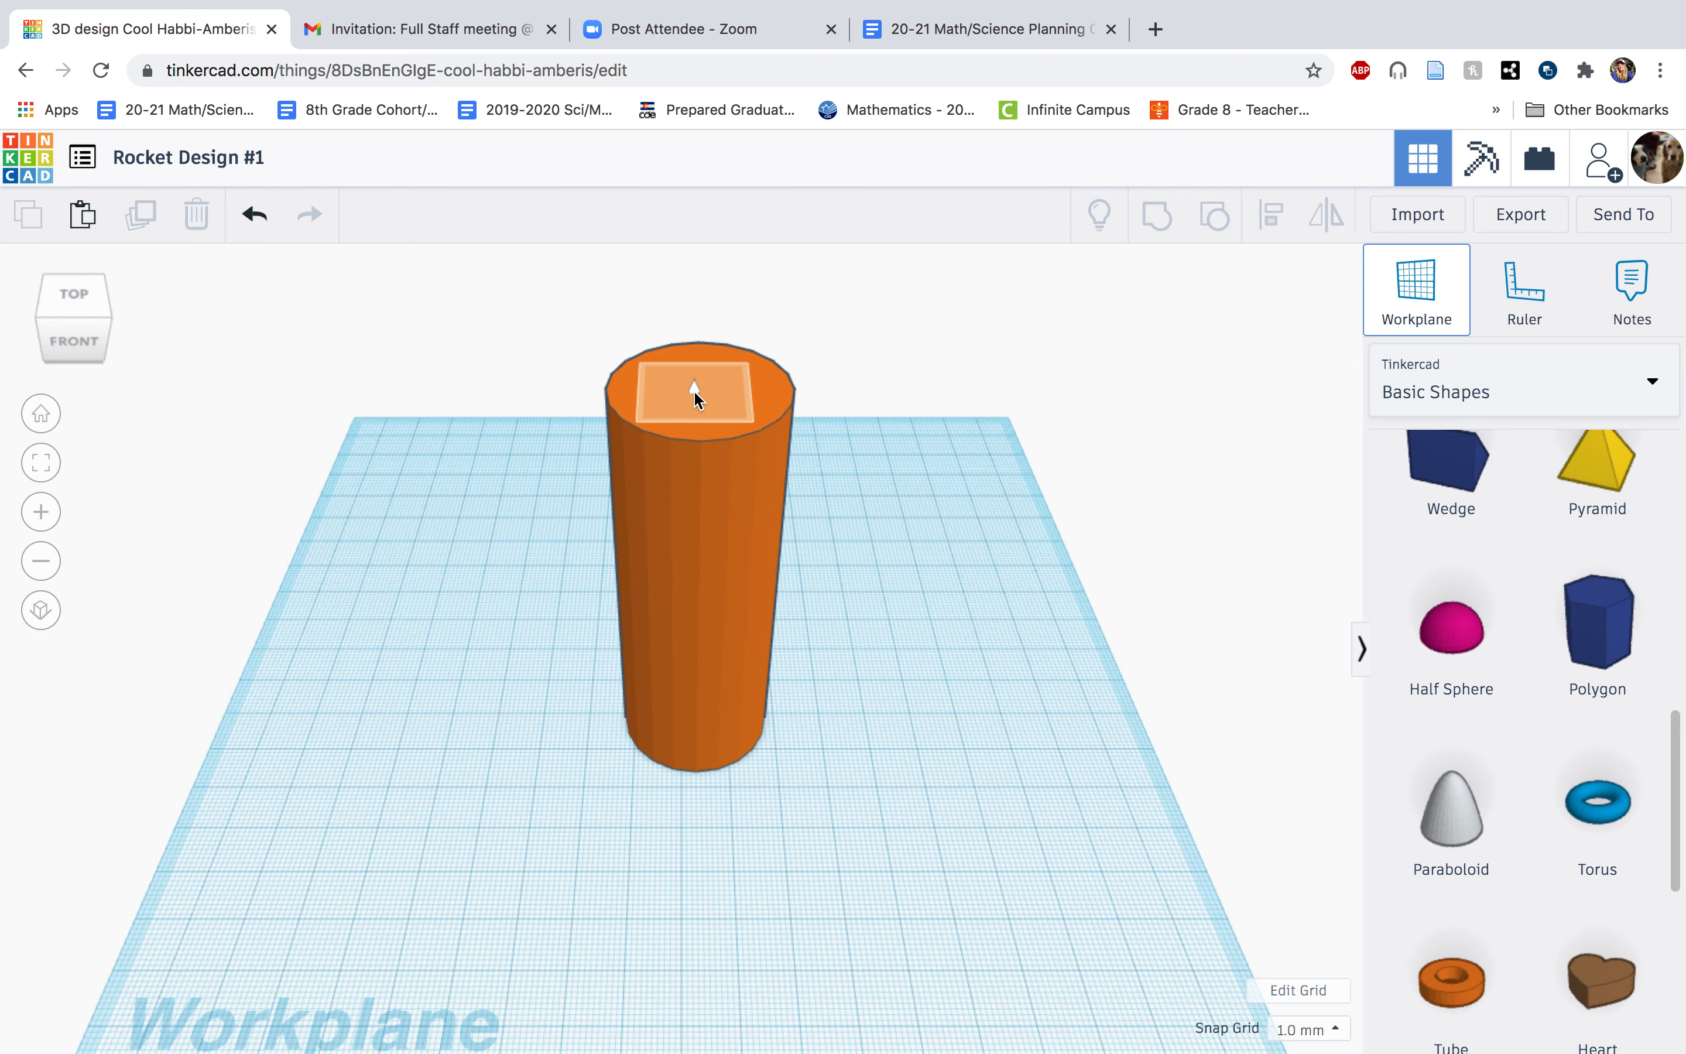
pyautogui.click(695, 391)
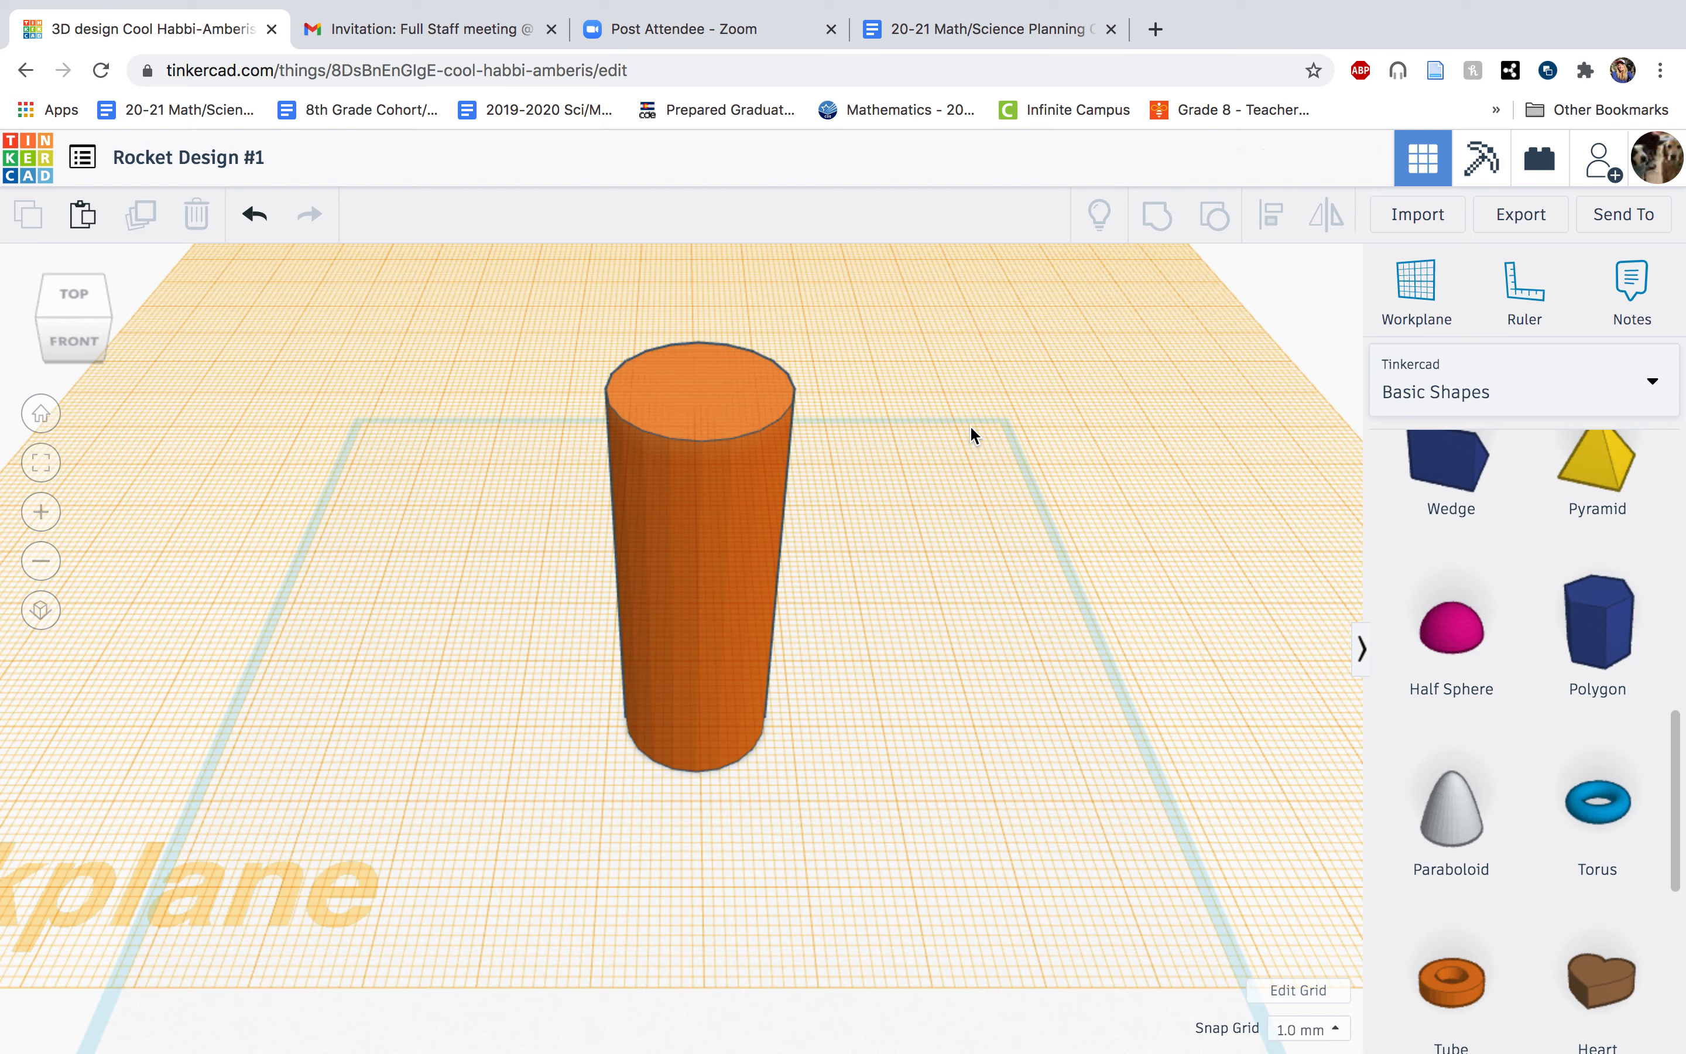
pyautogui.moveTo(1452, 809); pyautogui.dragTo(695, 403)
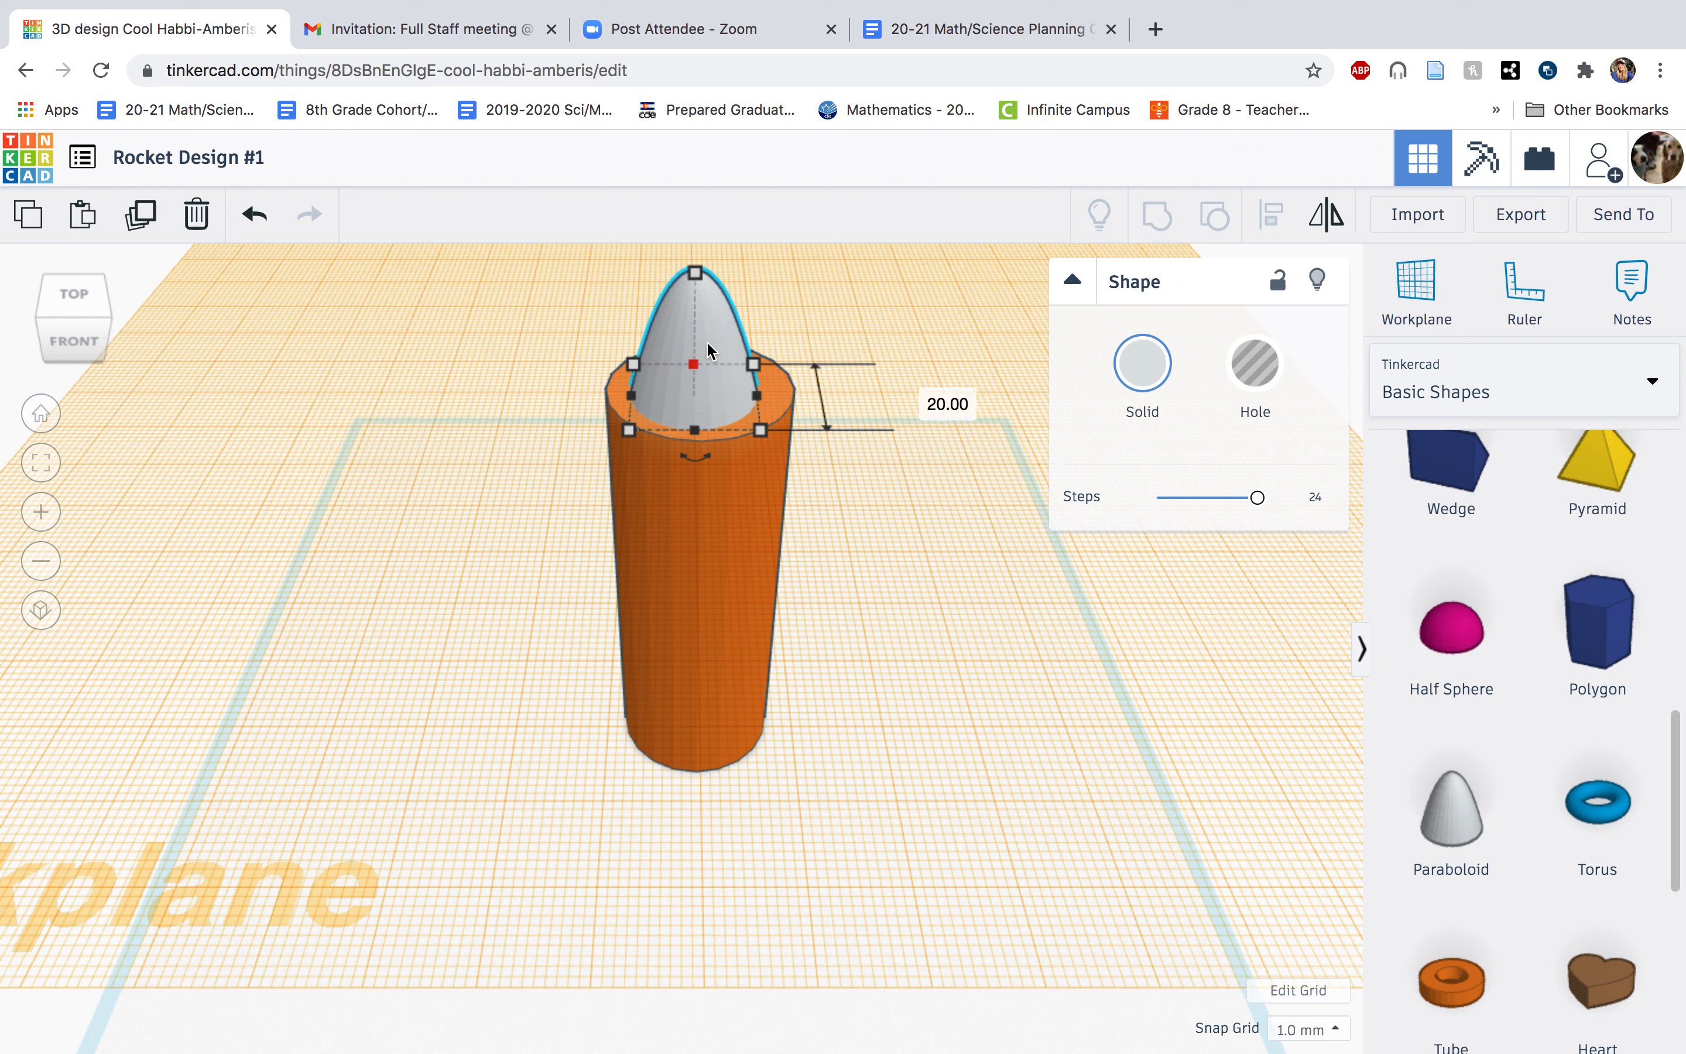
pyautogui.moveTo(713, 329); pyautogui.dragTo(718, 321)
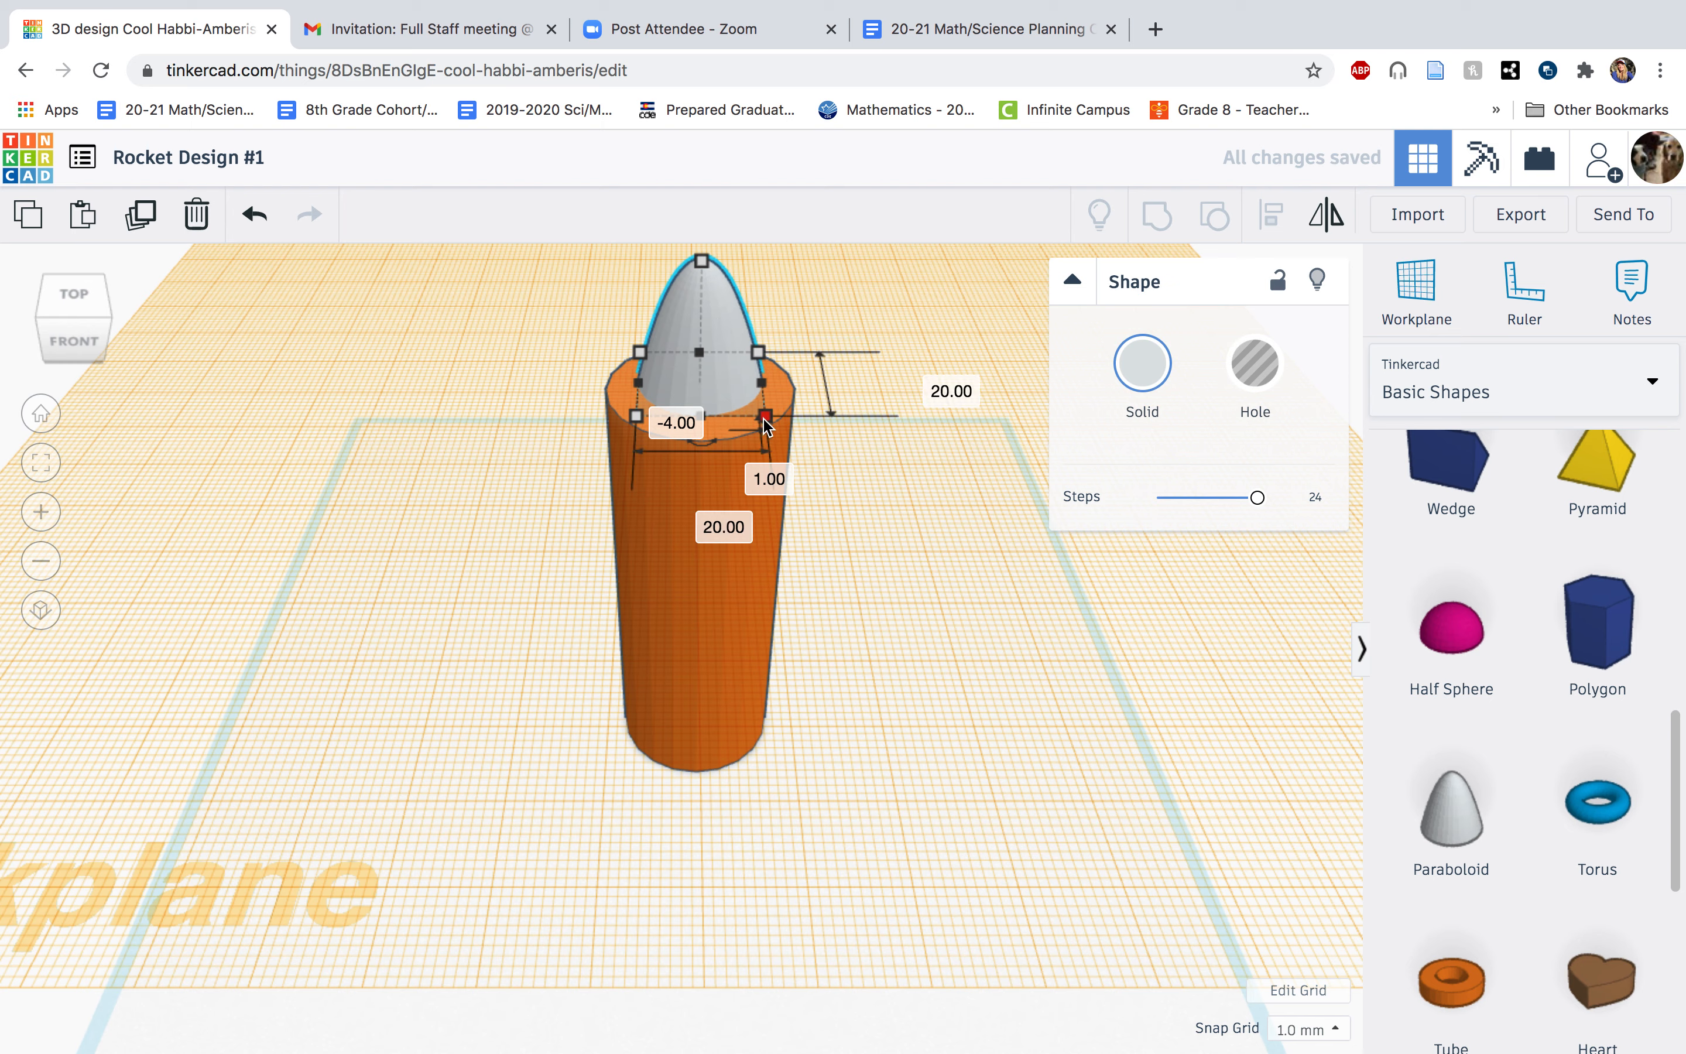
# Widen the paraboloid's base to 30 mm and deepen it to cover the cylinder's top.
pyautogui.moveTo(764, 419); pyautogui.dragTo(797, 418)
pyautogui.moveTo(641, 425); pyautogui.dragTo(602, 441)
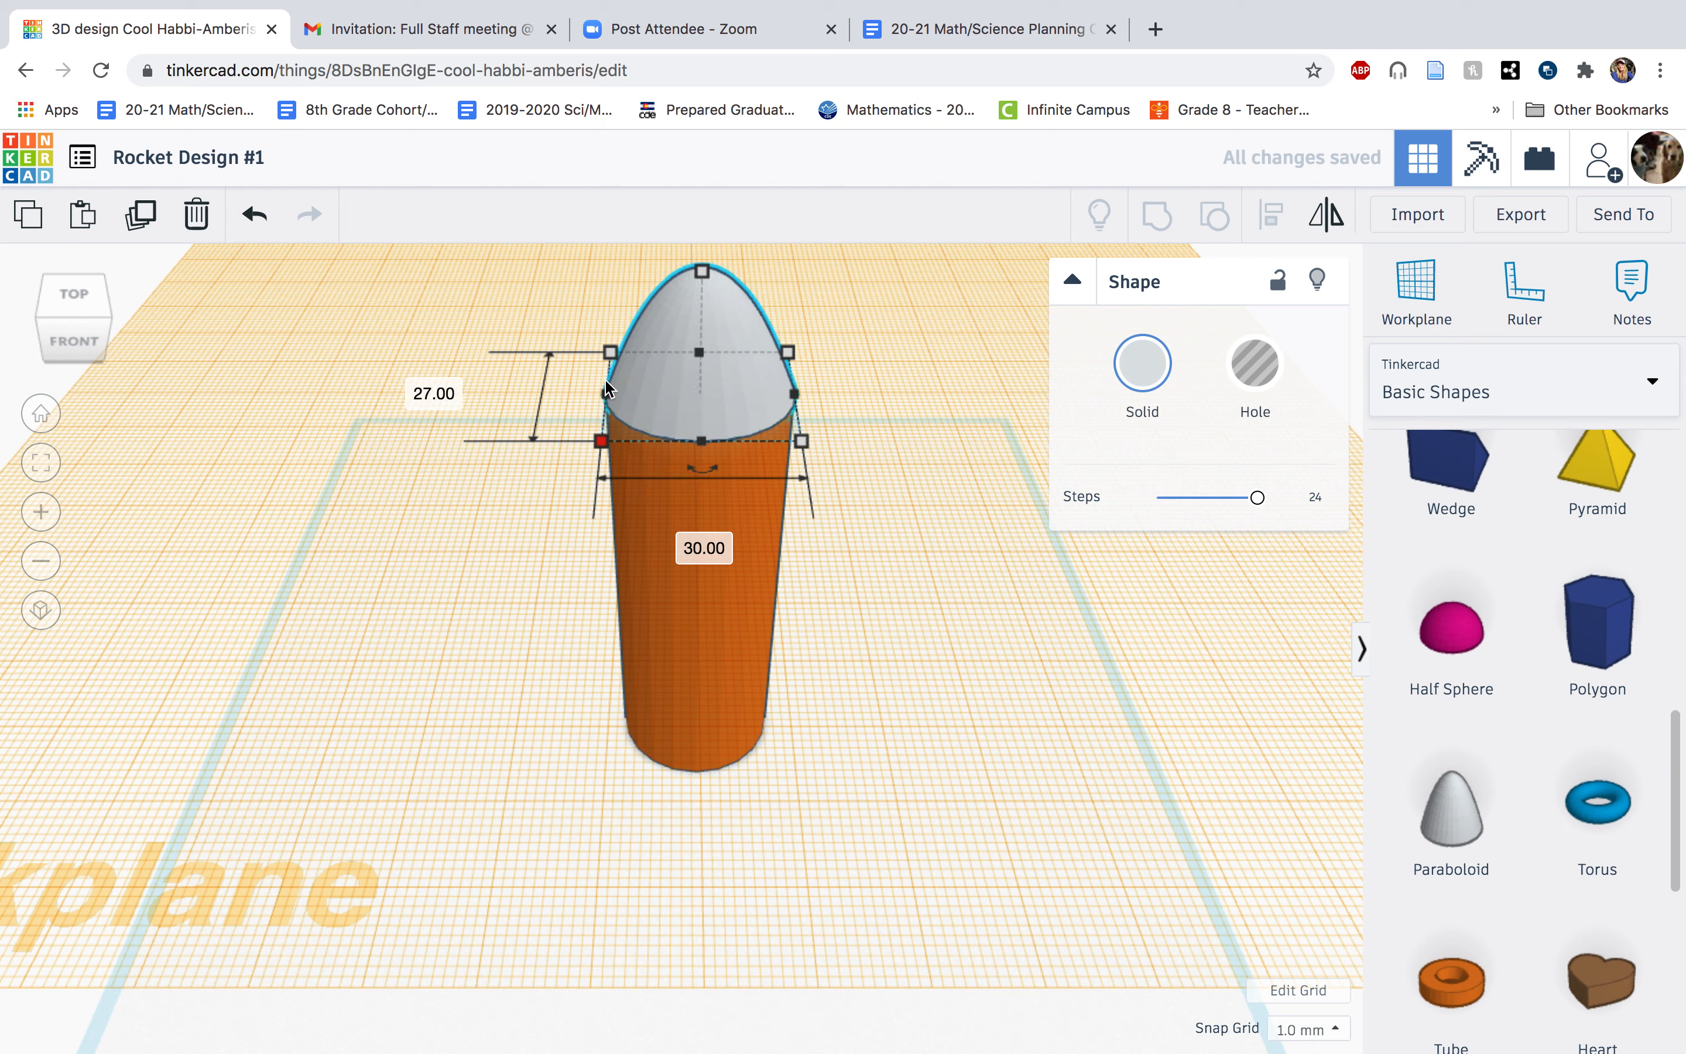
pyautogui.moveTo(606, 354)
pyautogui.mouseDown()
pyautogui.moveTo(605, 337)
pyautogui.moveTo(610, 352)
pyautogui.mouseUp()
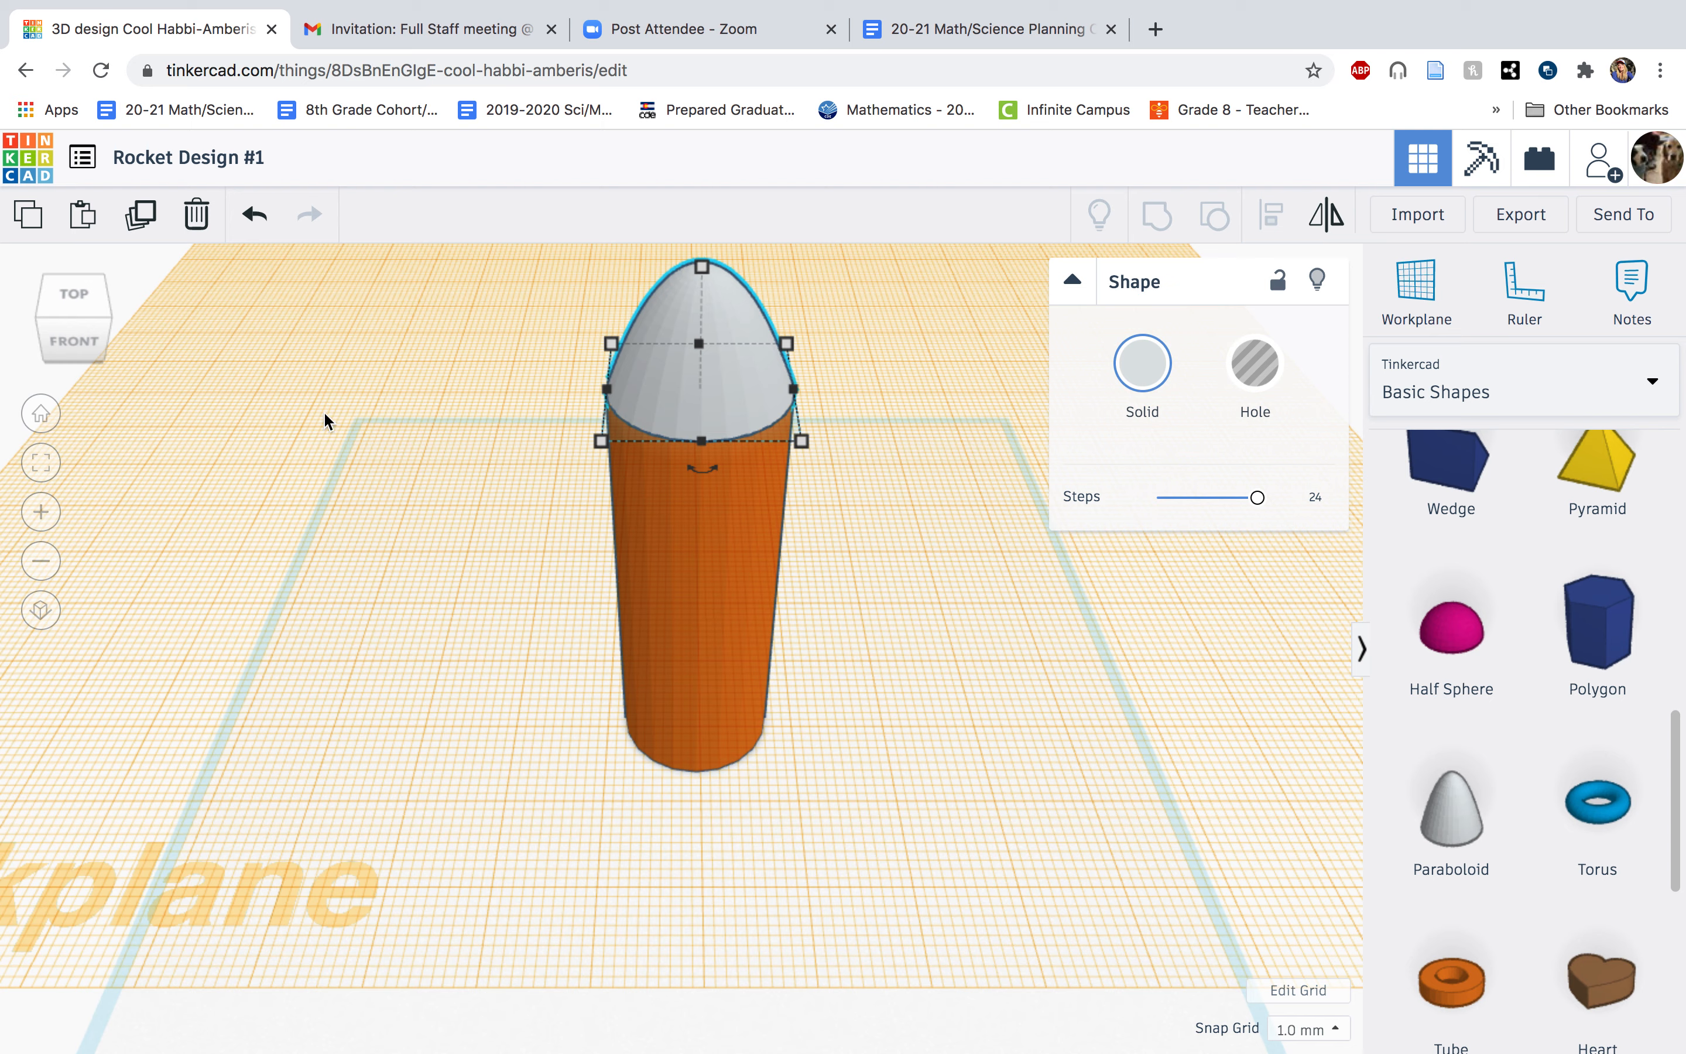
# Examine how the paraboloid sits on the cylinder from the front, right, back, left and home views.
pyautogui.click(74, 336)
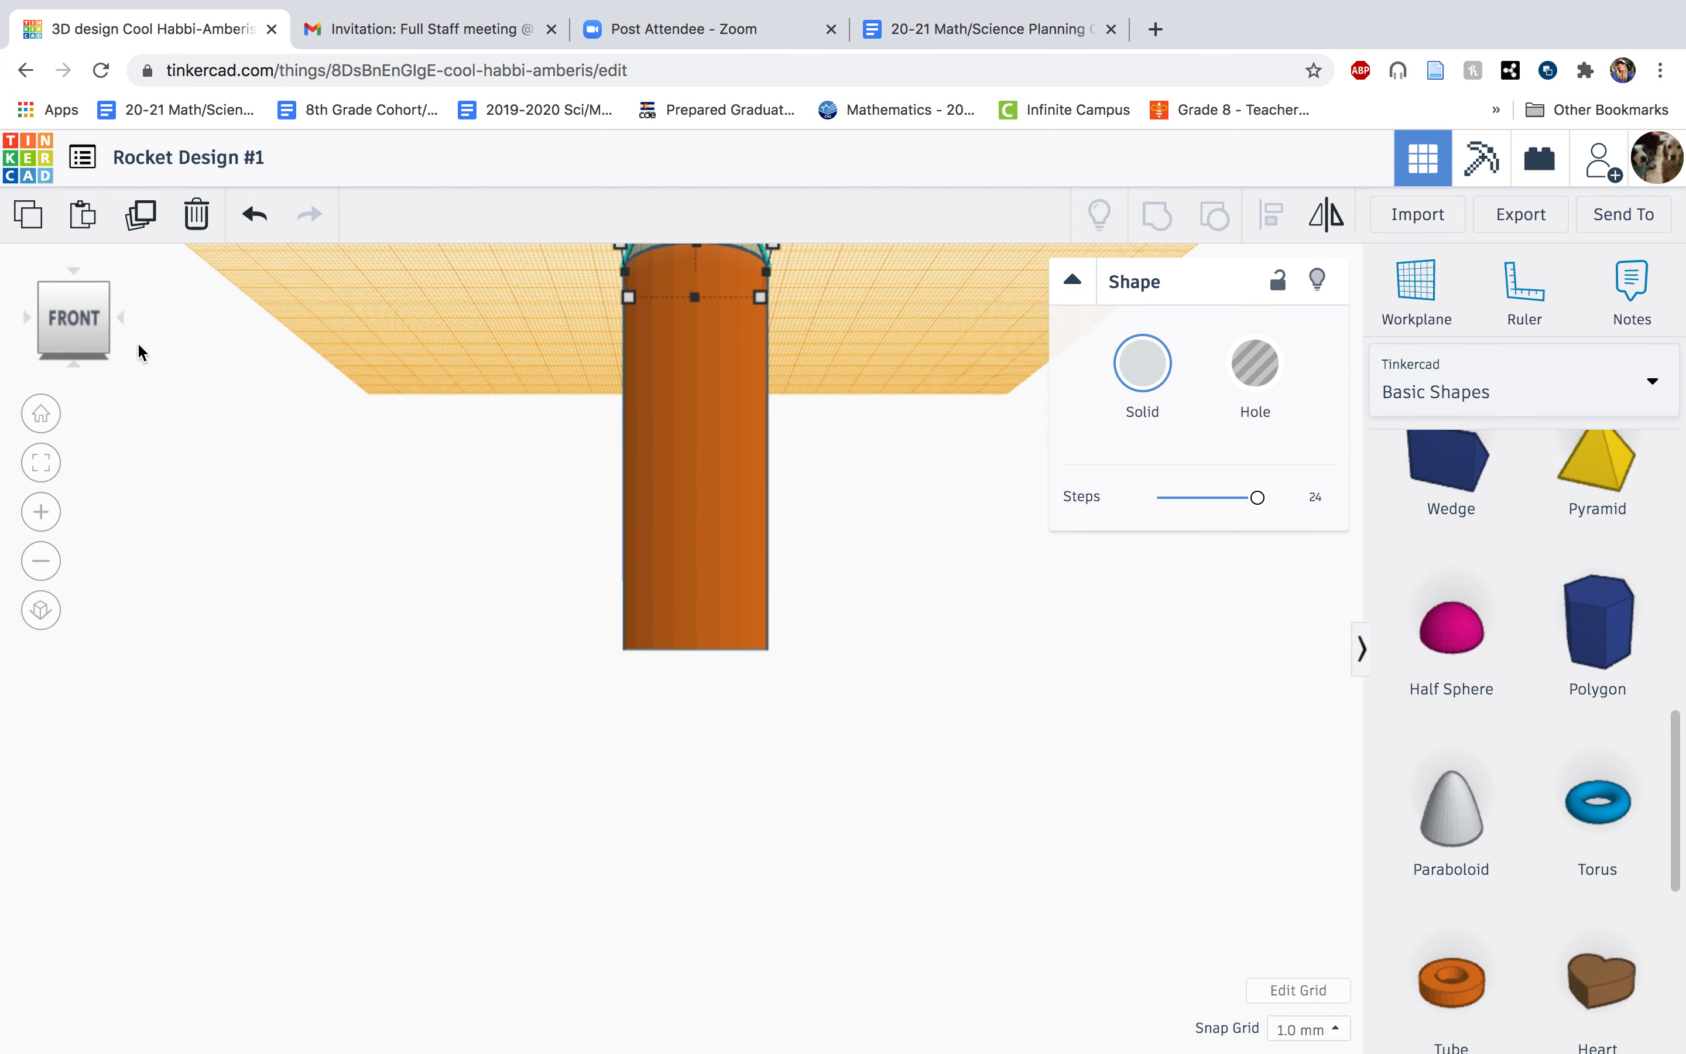
pyautogui.scroll(-5, 403, 497)
pyautogui.scroll(4, 271, 433)
pyautogui.scroll(-4, 272, 433)
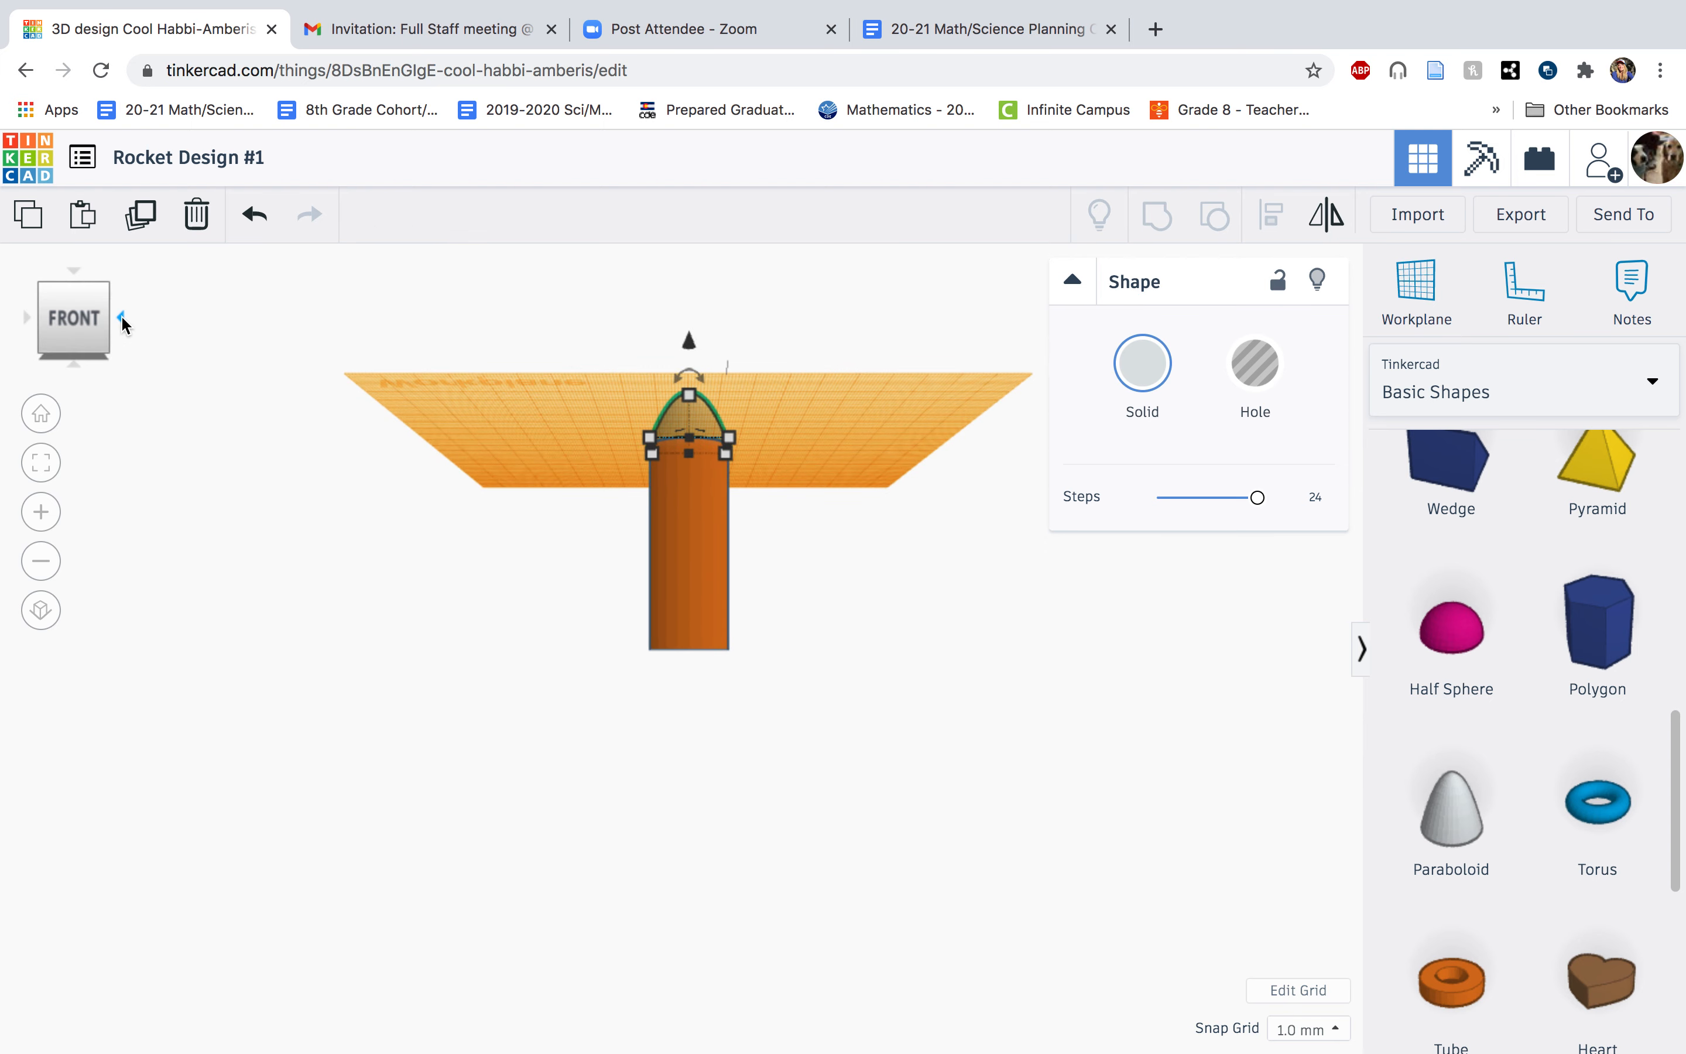
pyautogui.click(121, 318)
pyautogui.scroll(4, 616, 510)
pyautogui.scroll(3, 617, 510)
pyautogui.scroll(-5, 616, 510)
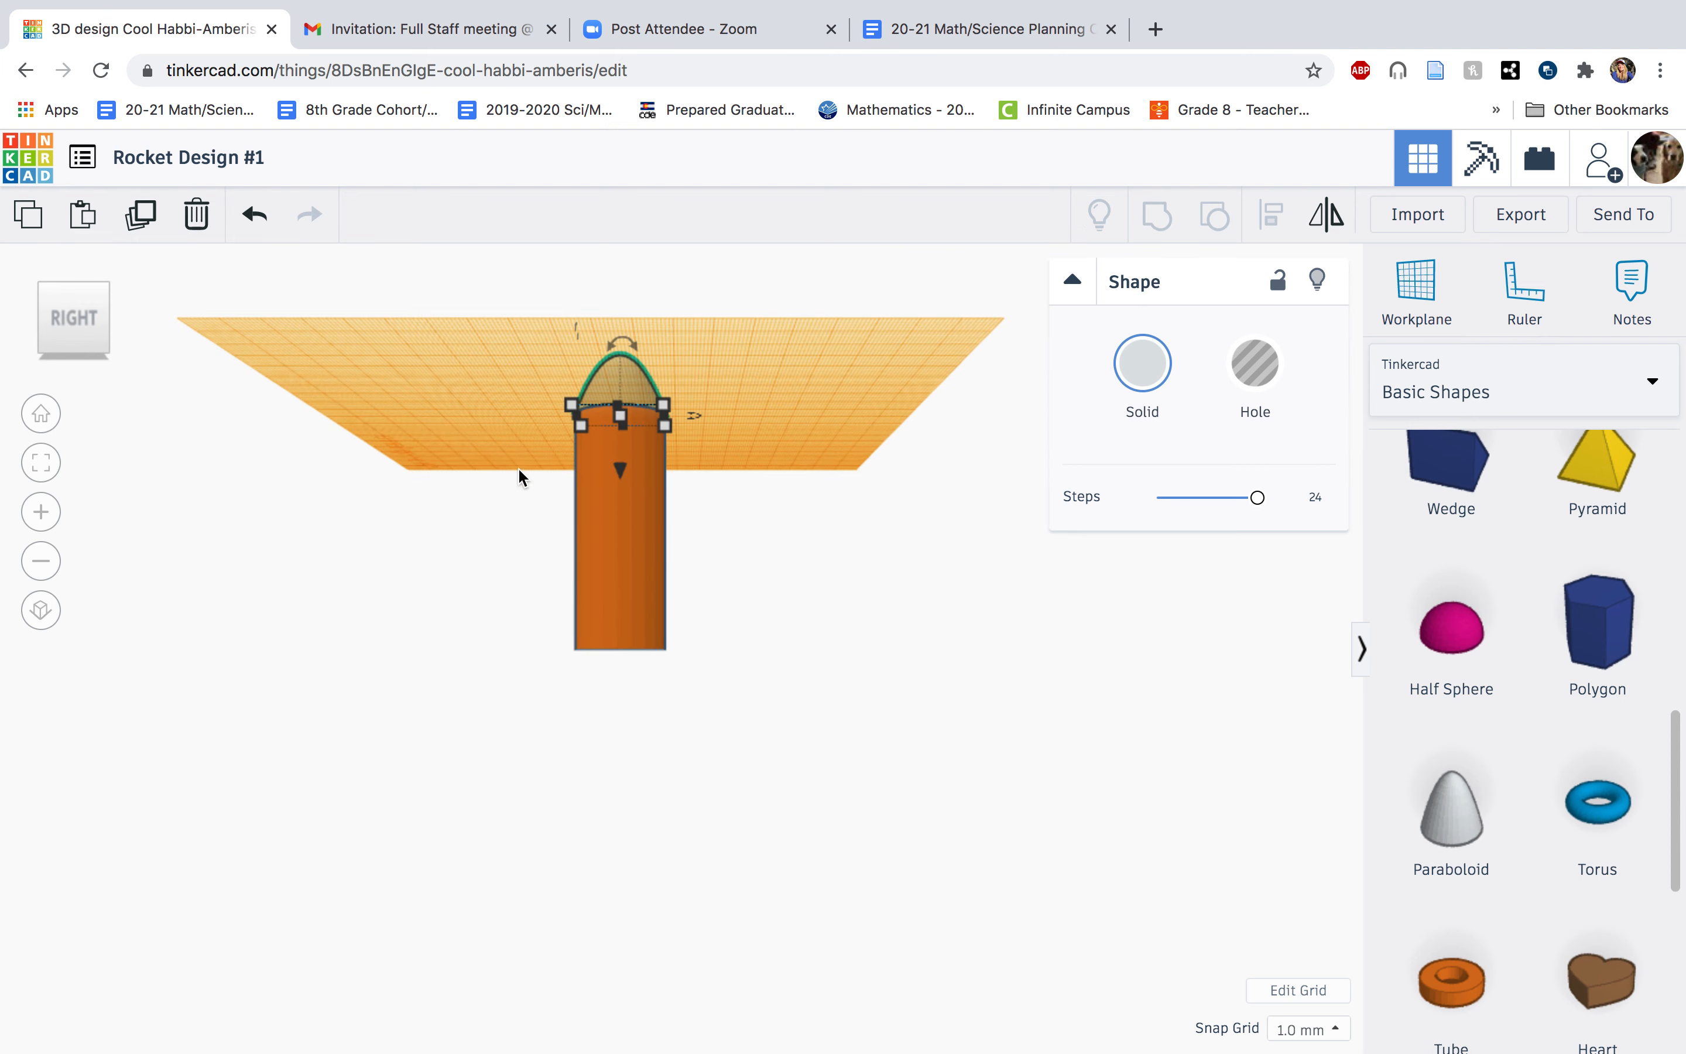
pyautogui.click(114, 318)
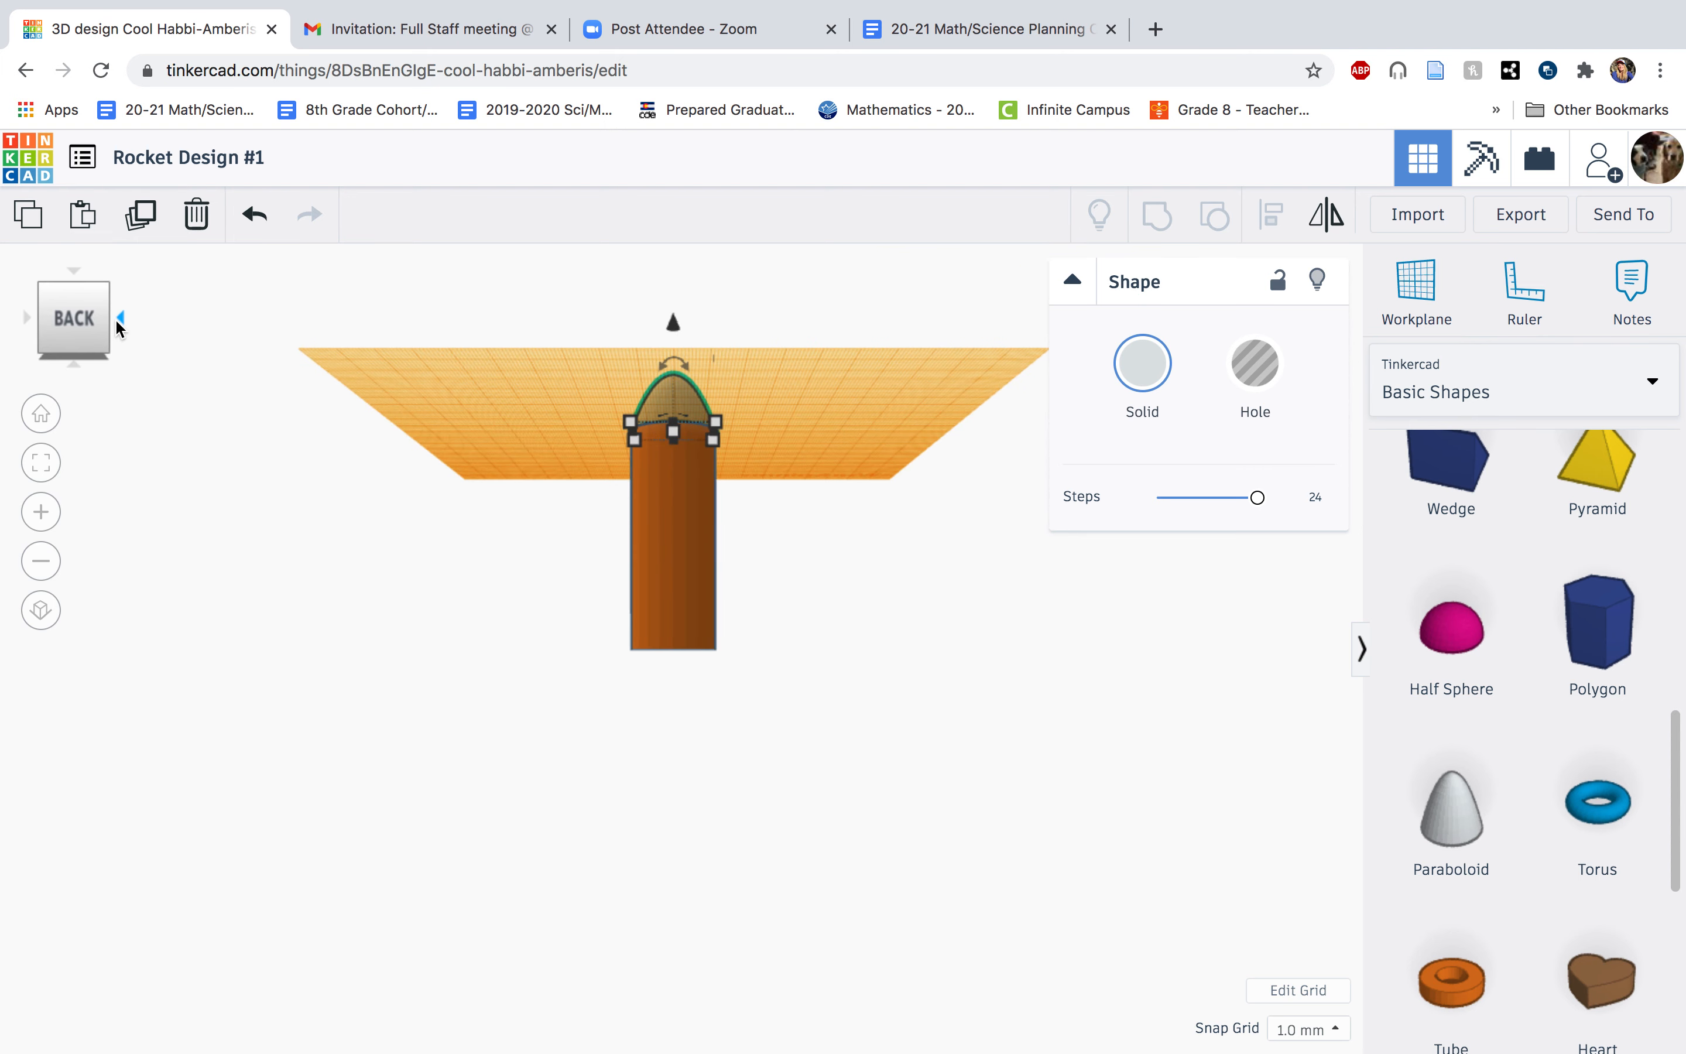
pyautogui.click(115, 318)
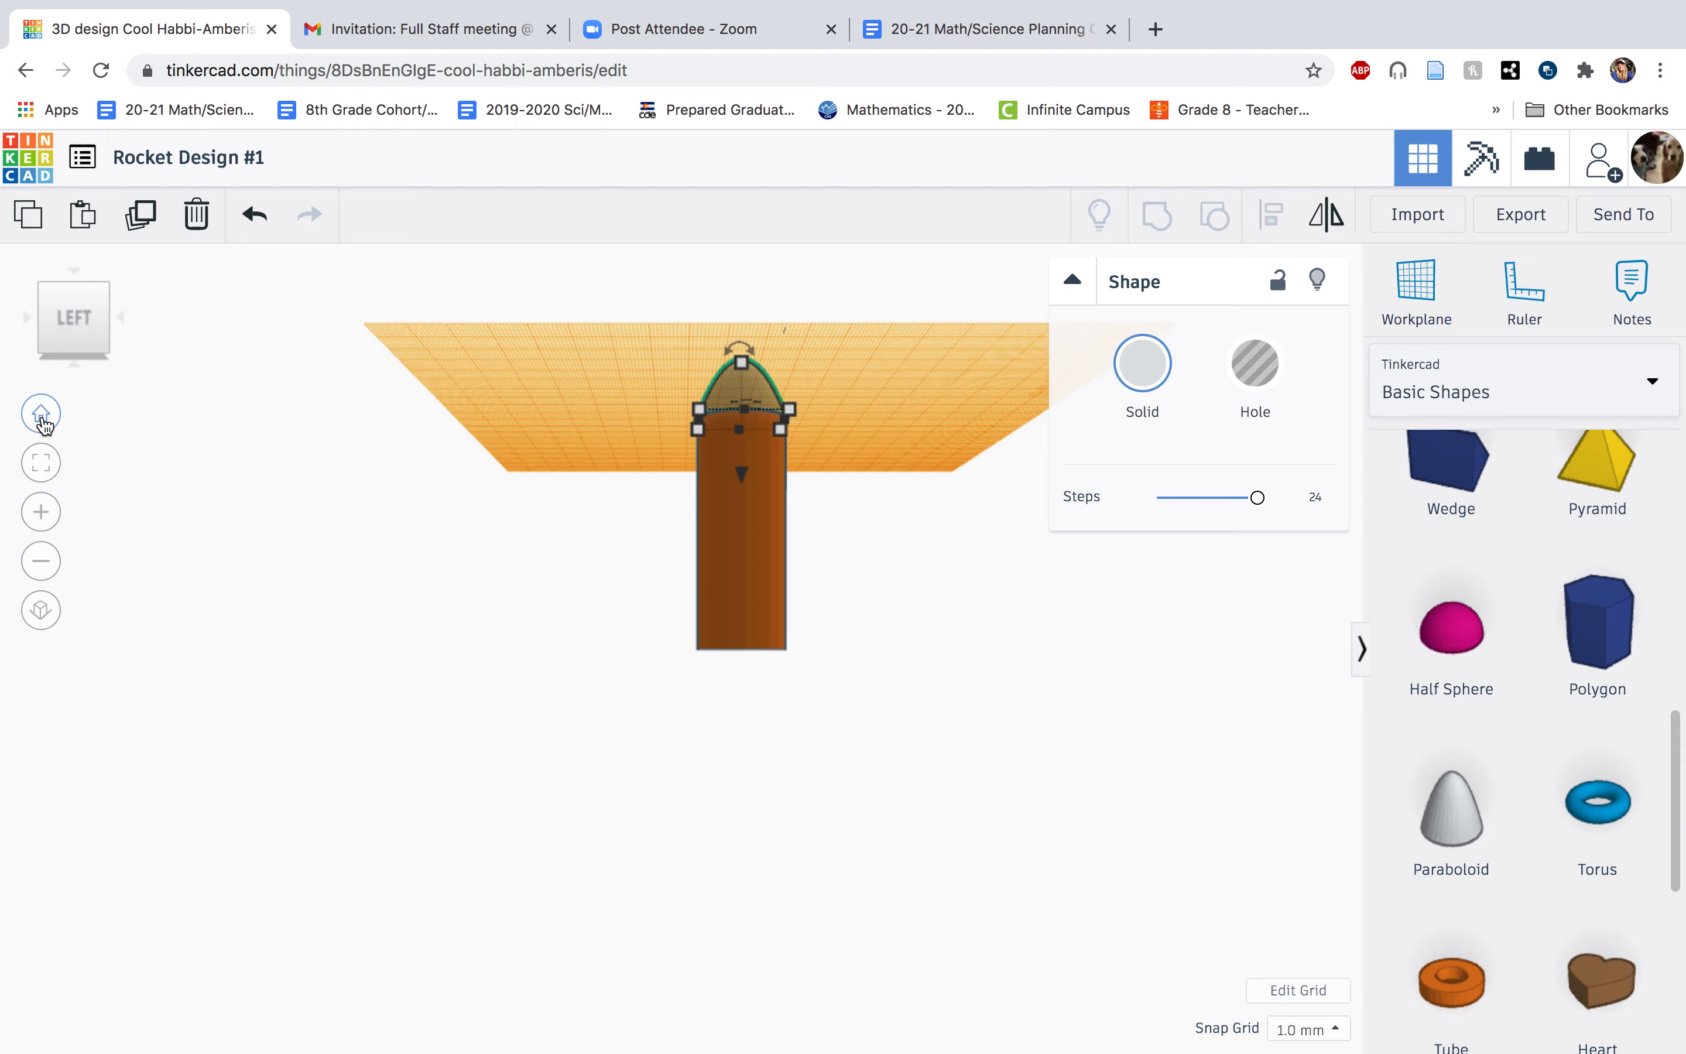
pyautogui.click(41, 415)
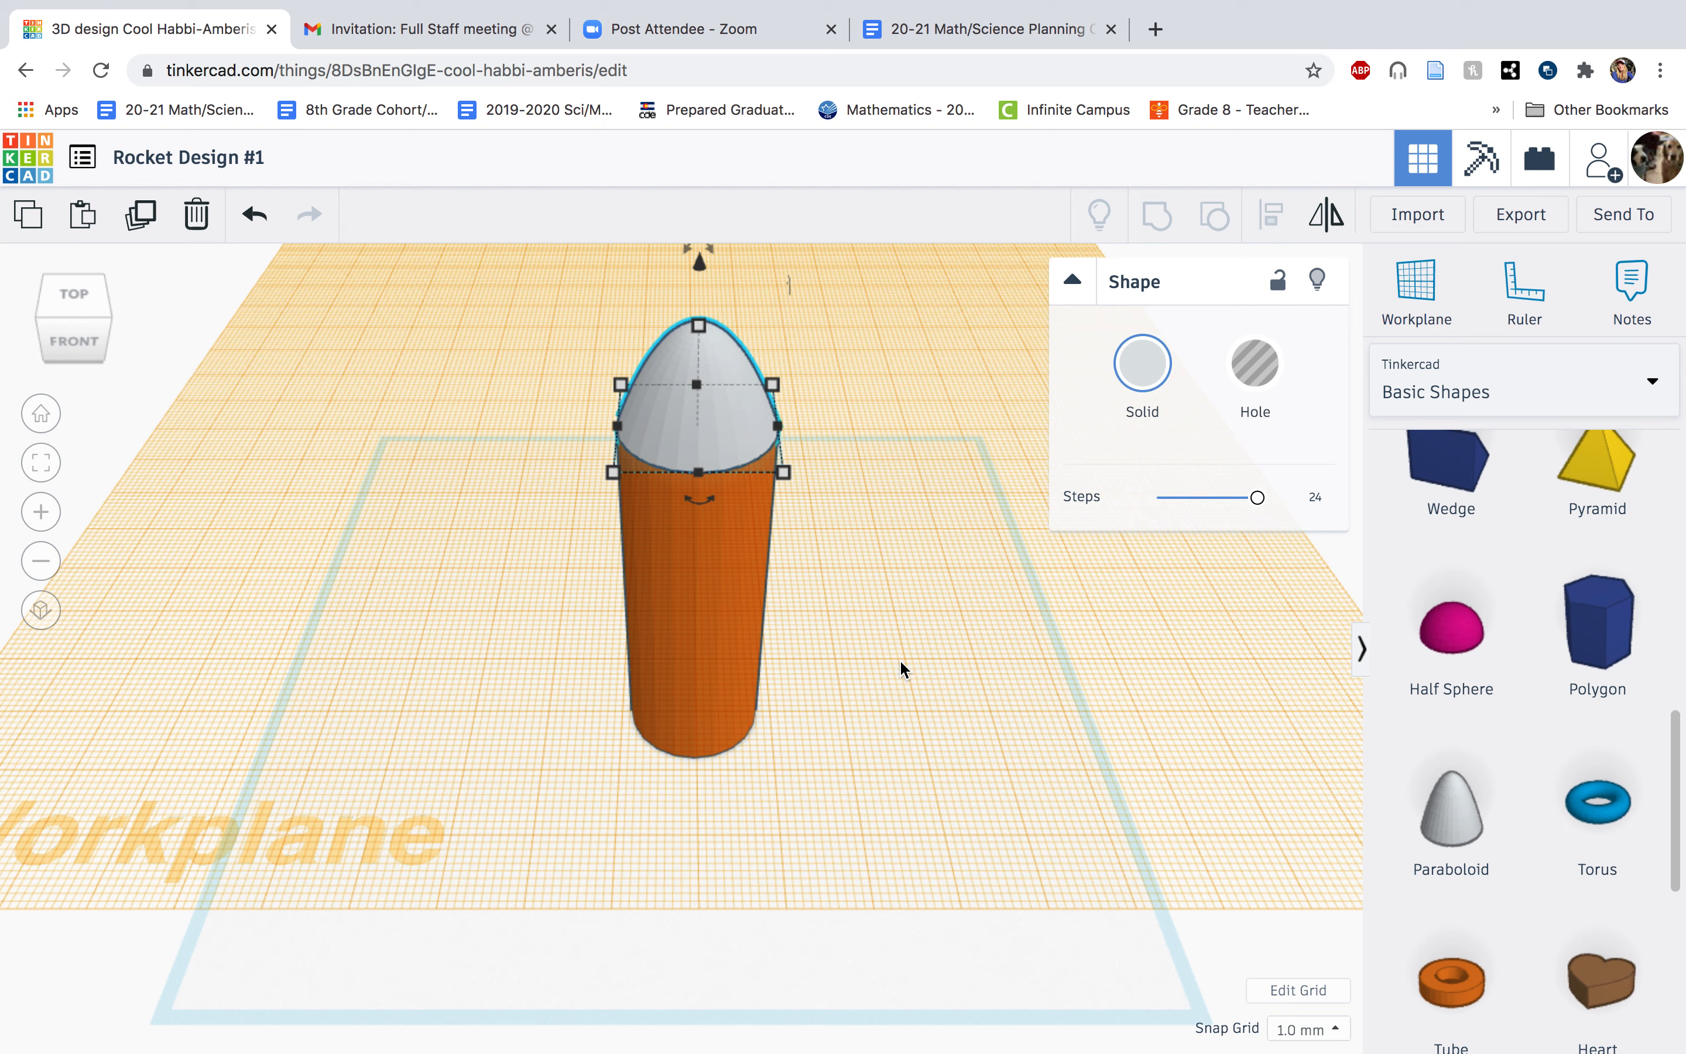
# Group the cylinder and paraboloid into one solid rocket body and move it slightly toward the back of the workplane.
pyautogui.moveTo(827, 644); pyautogui.dragTo(574, 295)
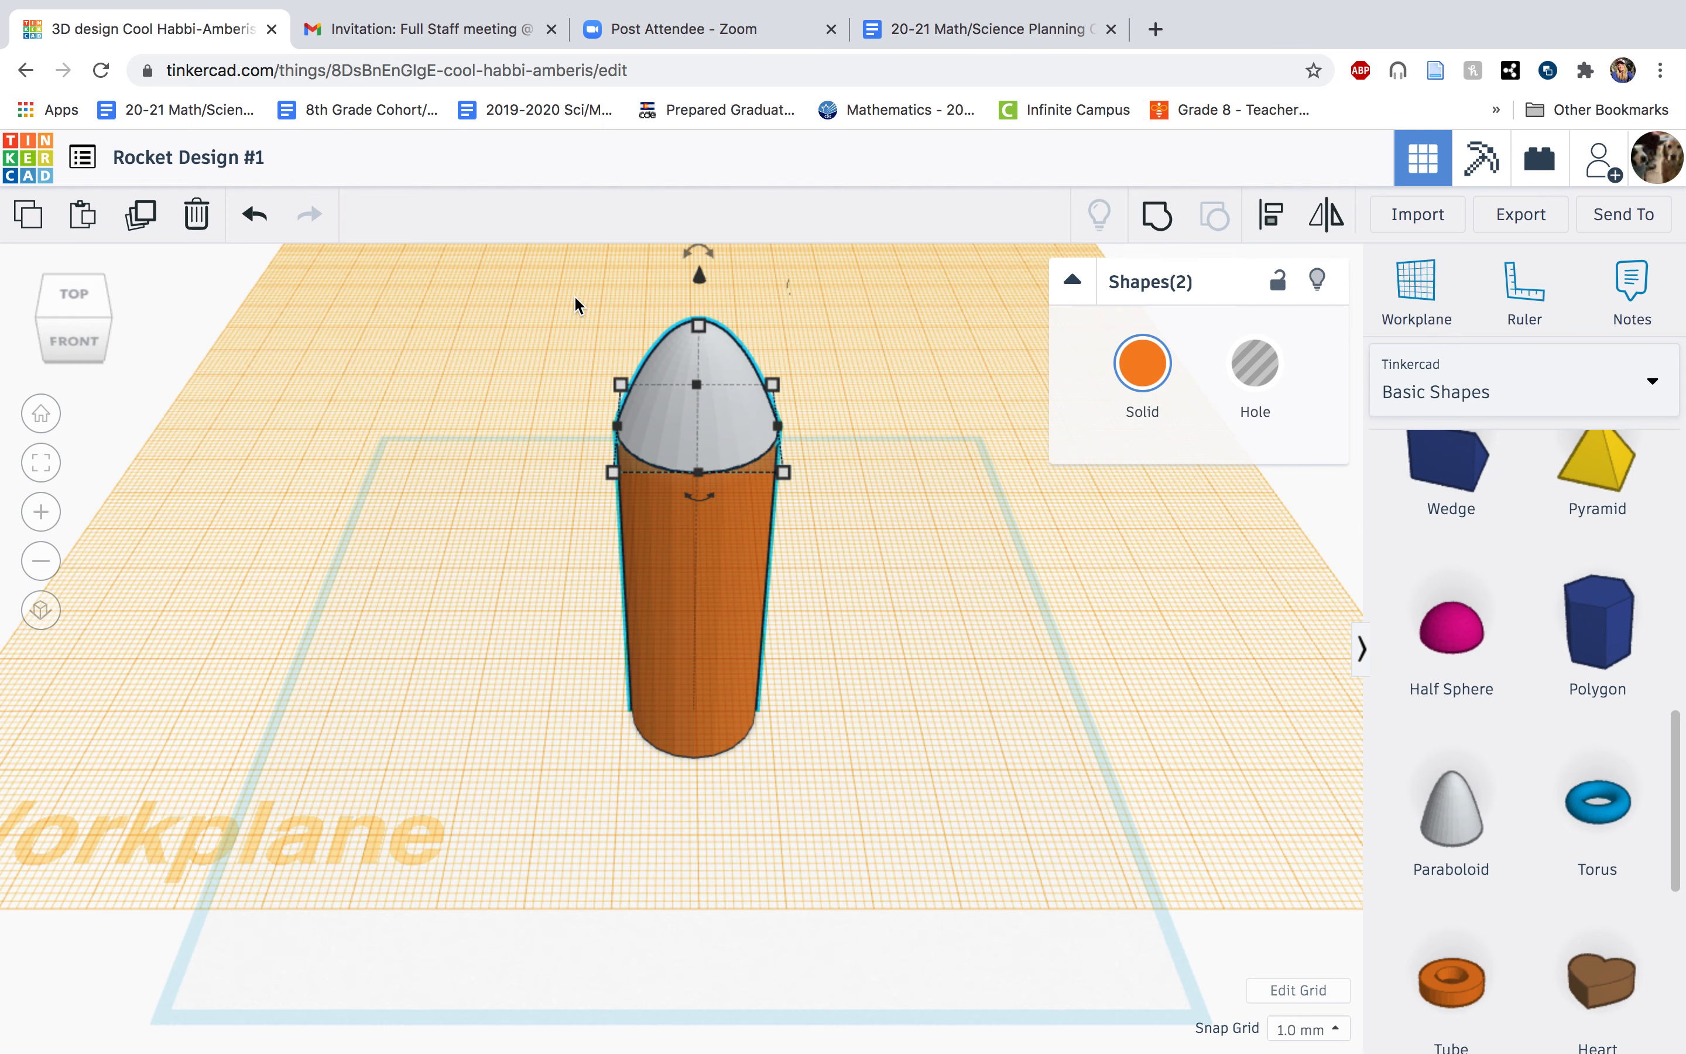
pyautogui.click(1163, 222)
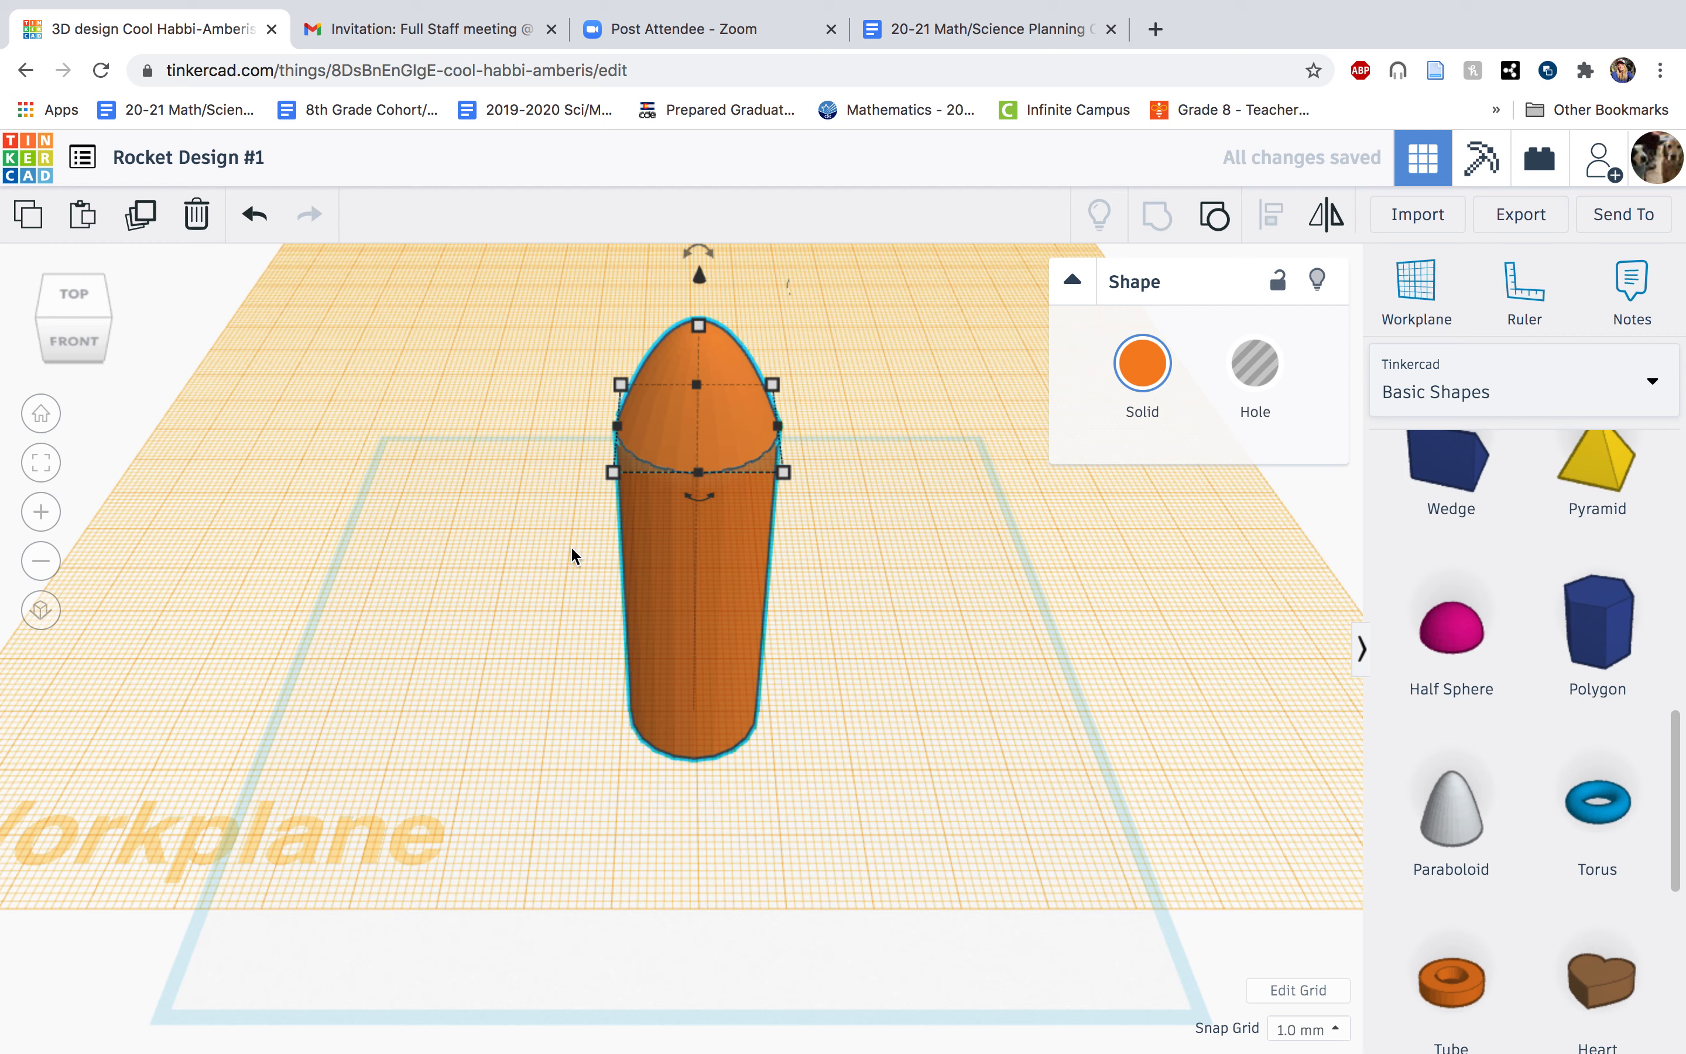
pyautogui.moveTo(745, 568); pyautogui.dragTo(547, 598)
pyautogui.moveTo(664, 521); pyautogui.dragTo(768, 501)
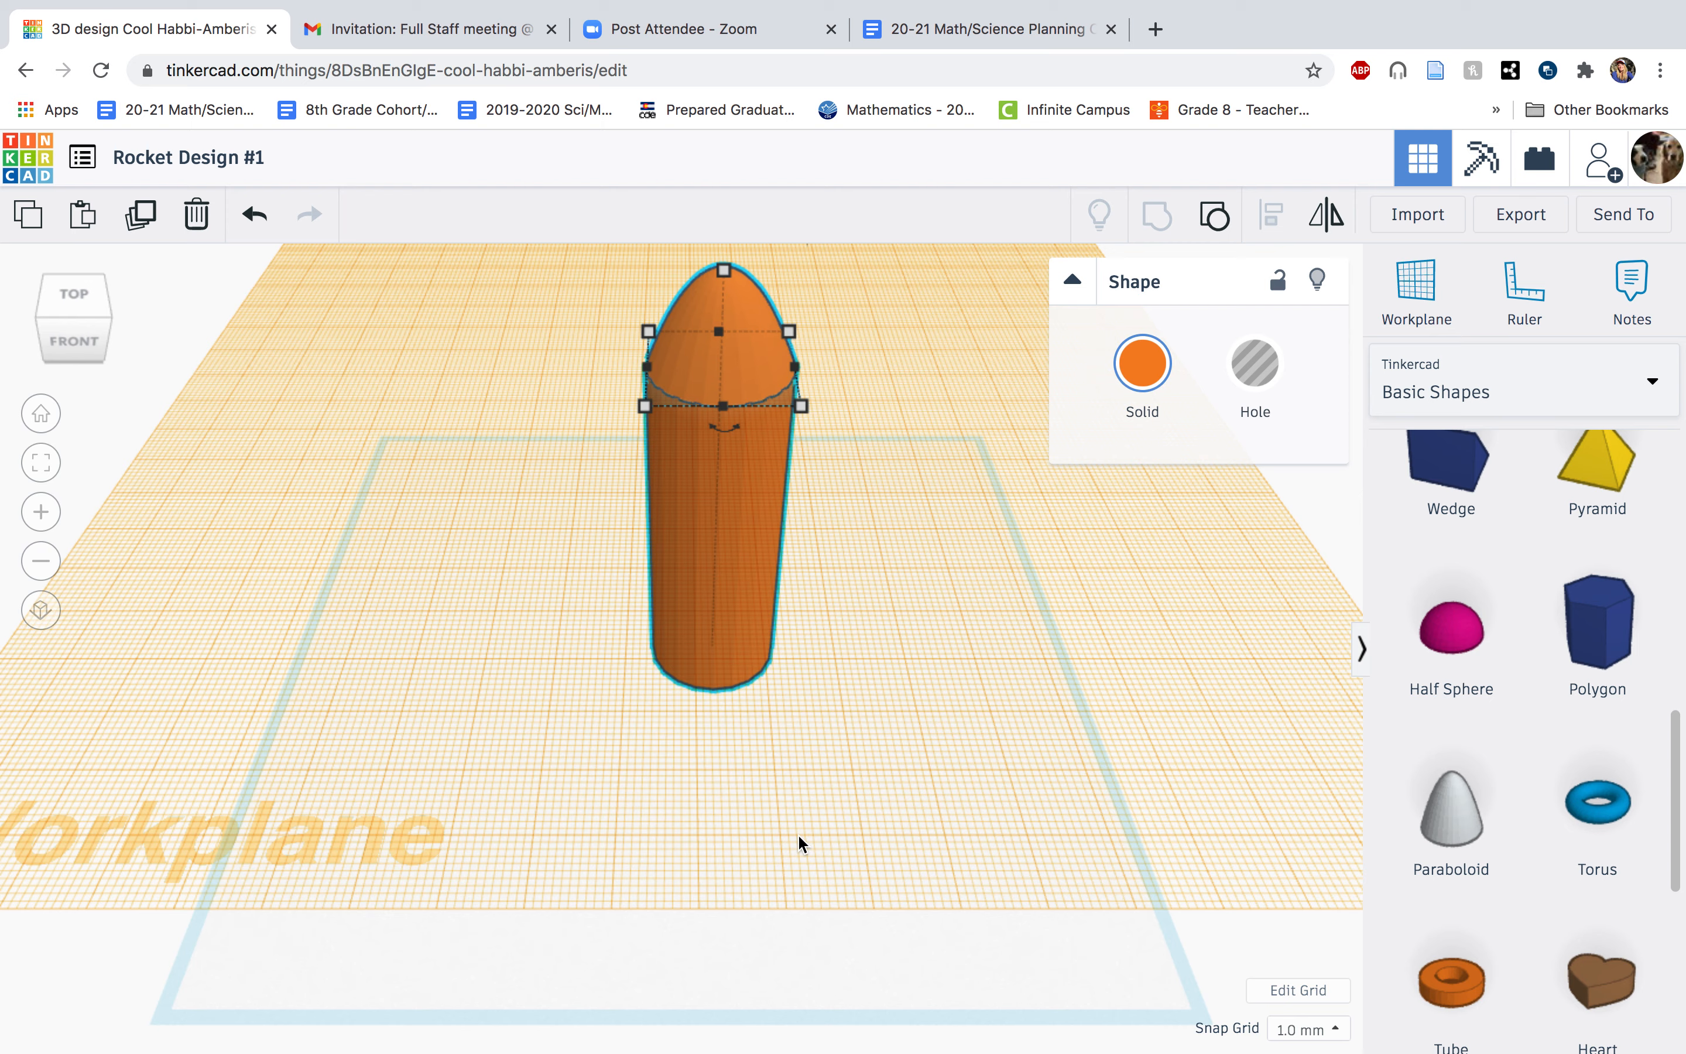
# Return the workplane to the original base grid and place a wedge beside the rocket body.
pyautogui.click(1427, 300)
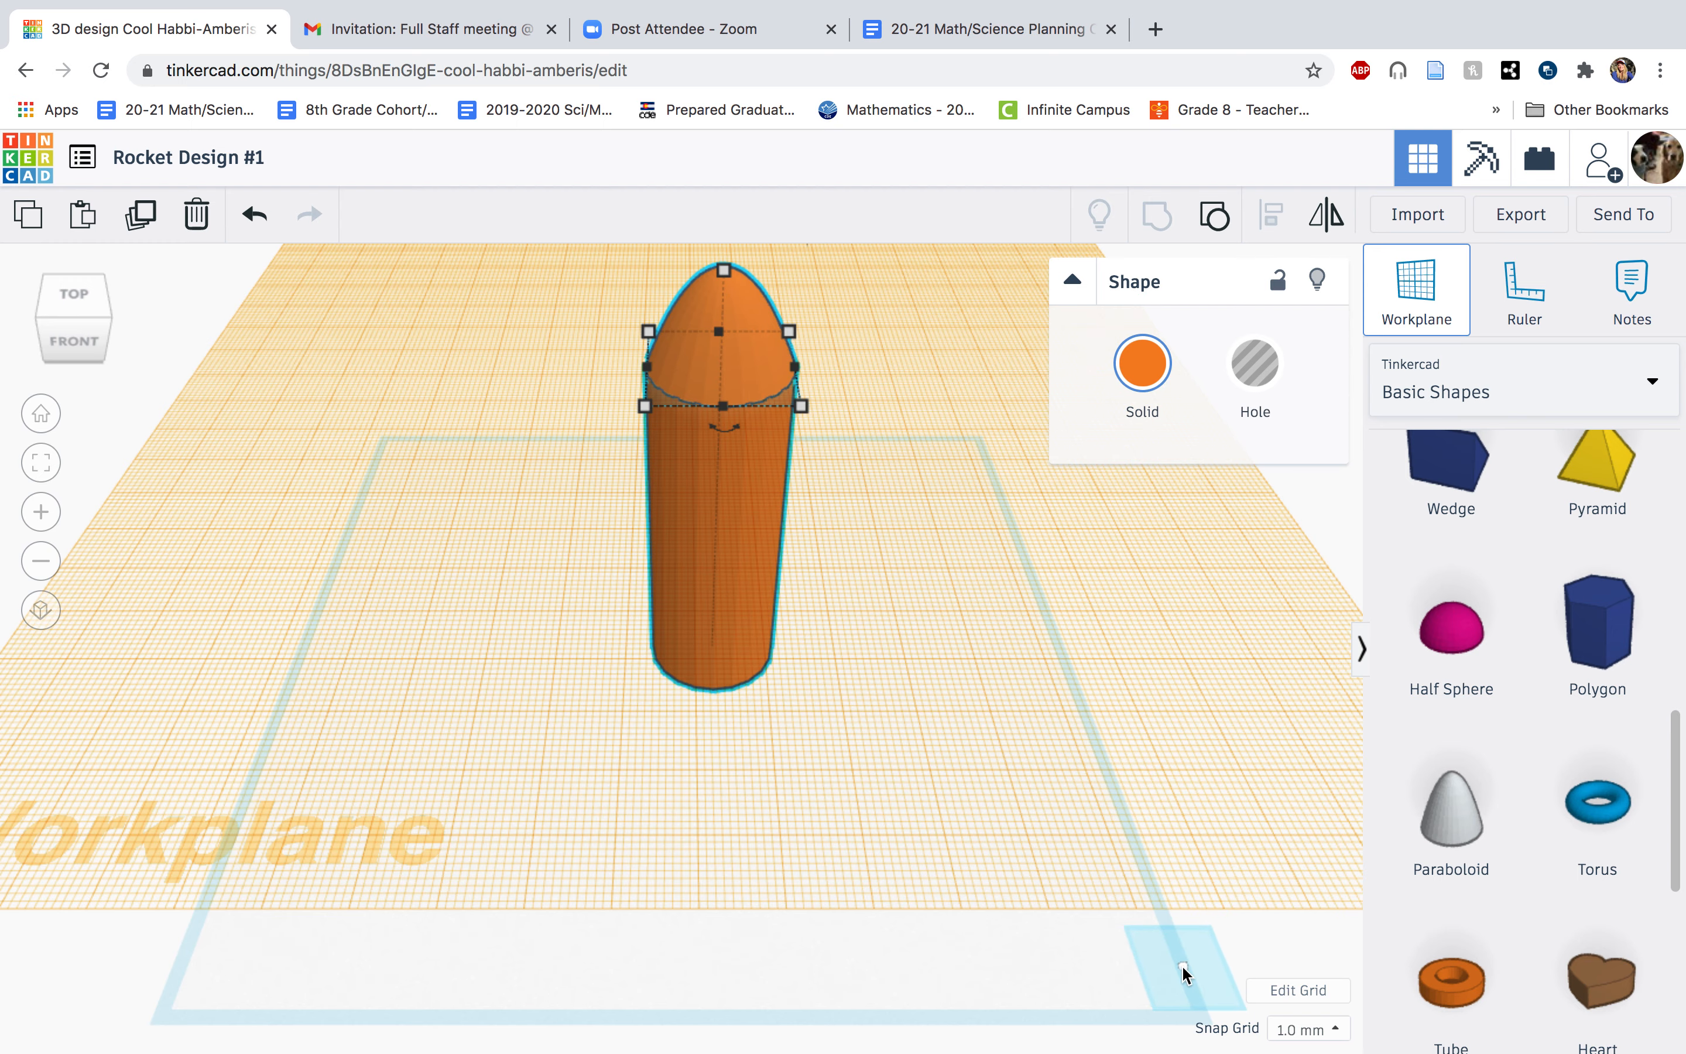
pyautogui.click(1185, 971)
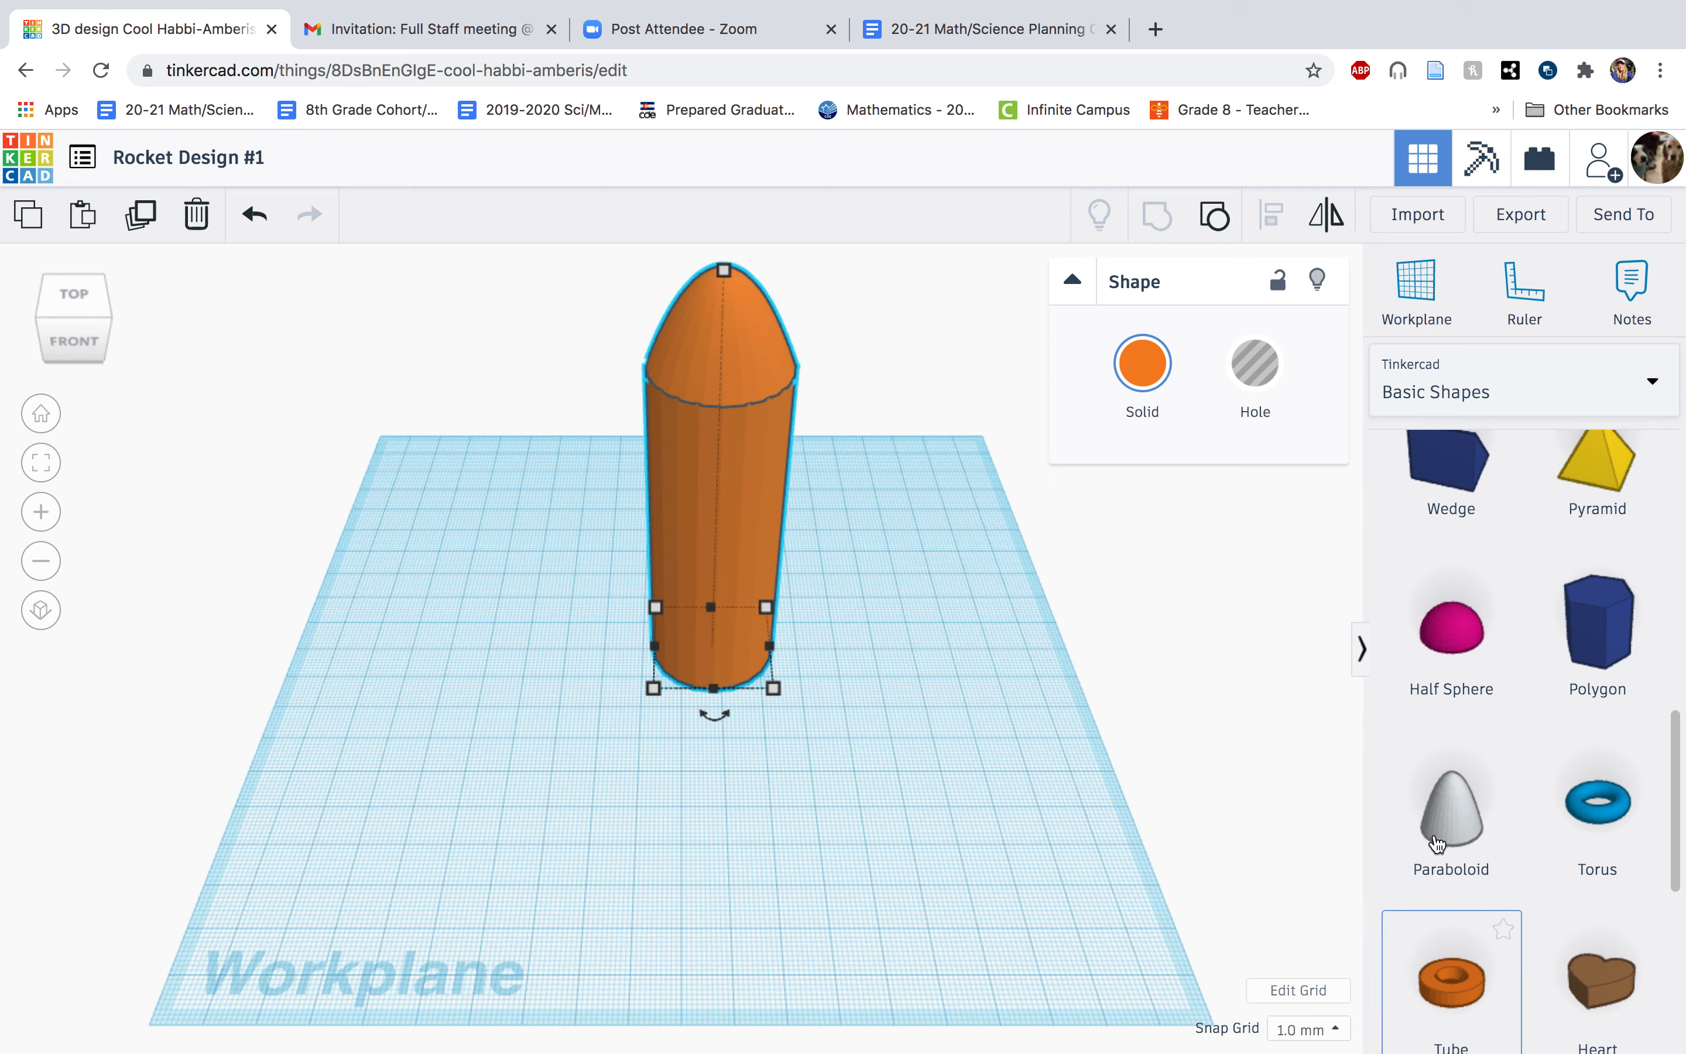
pyautogui.scroll(1, 1522, 731)
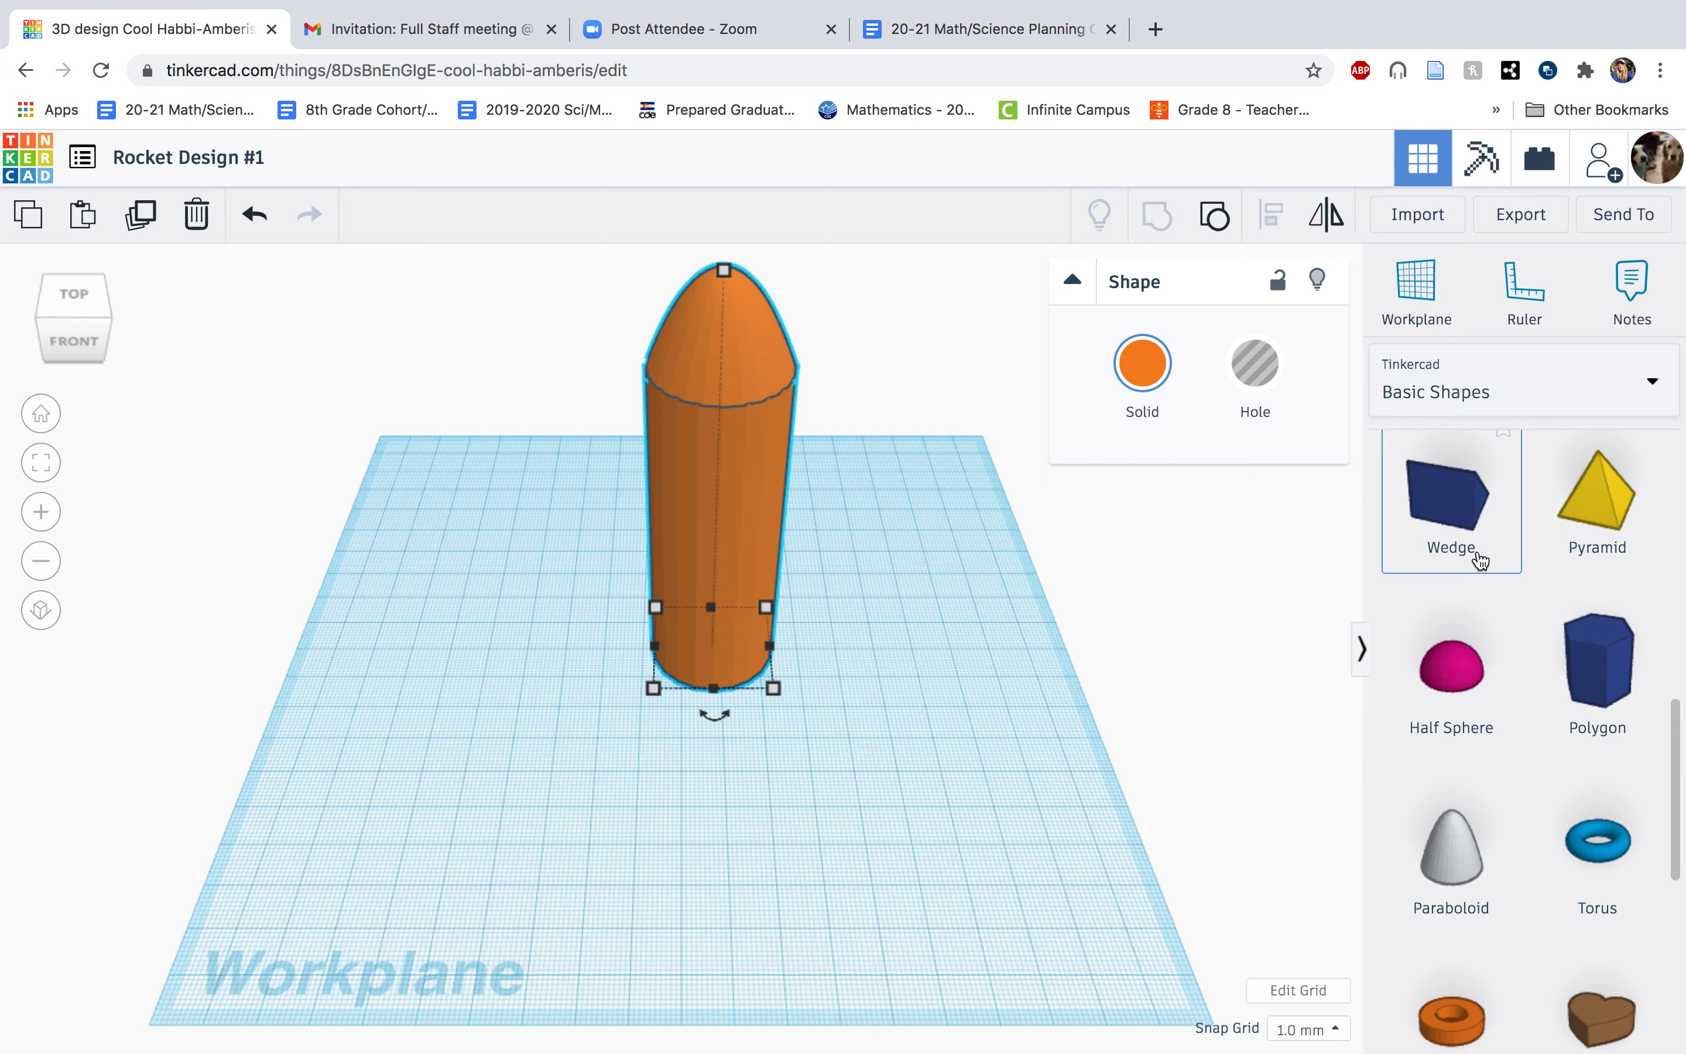
pyautogui.moveTo(1481, 560); pyautogui.dragTo(884, 680)
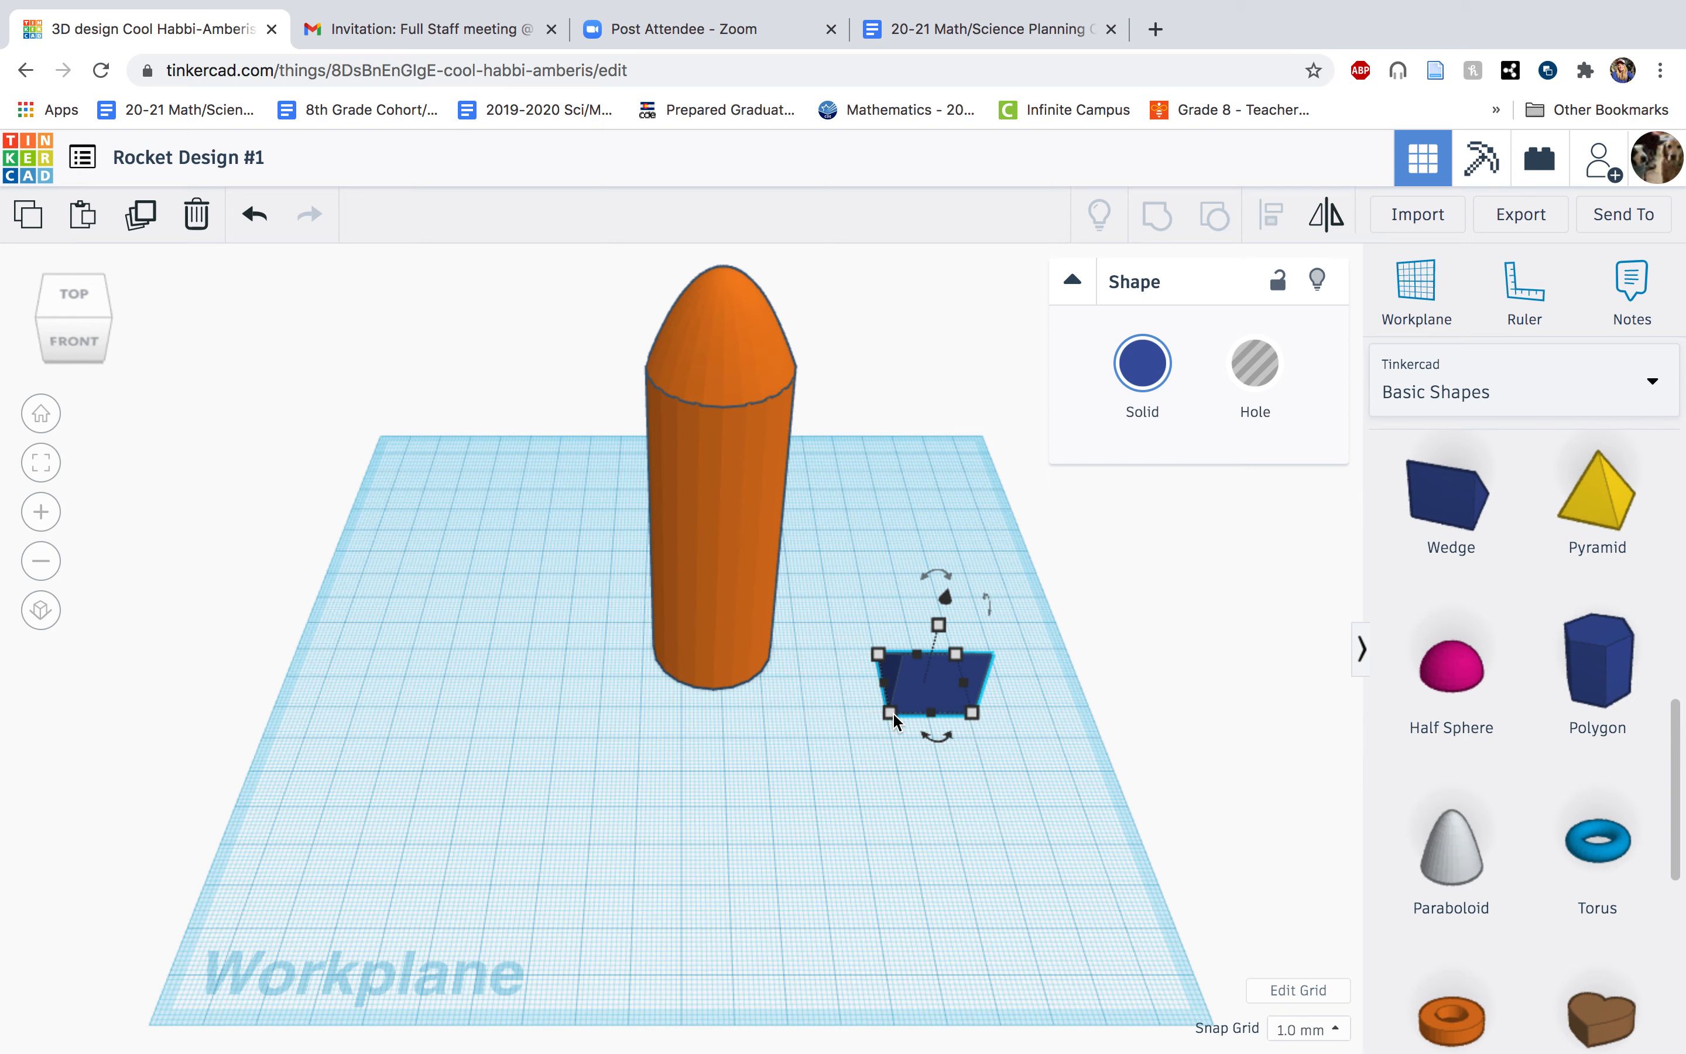
# Resize the wedge into a thin fin 2 mm wide, 27 mm deep and 37 mm tall.
pyautogui.moveTo(890, 718); pyautogui.dragTo(977, 728)
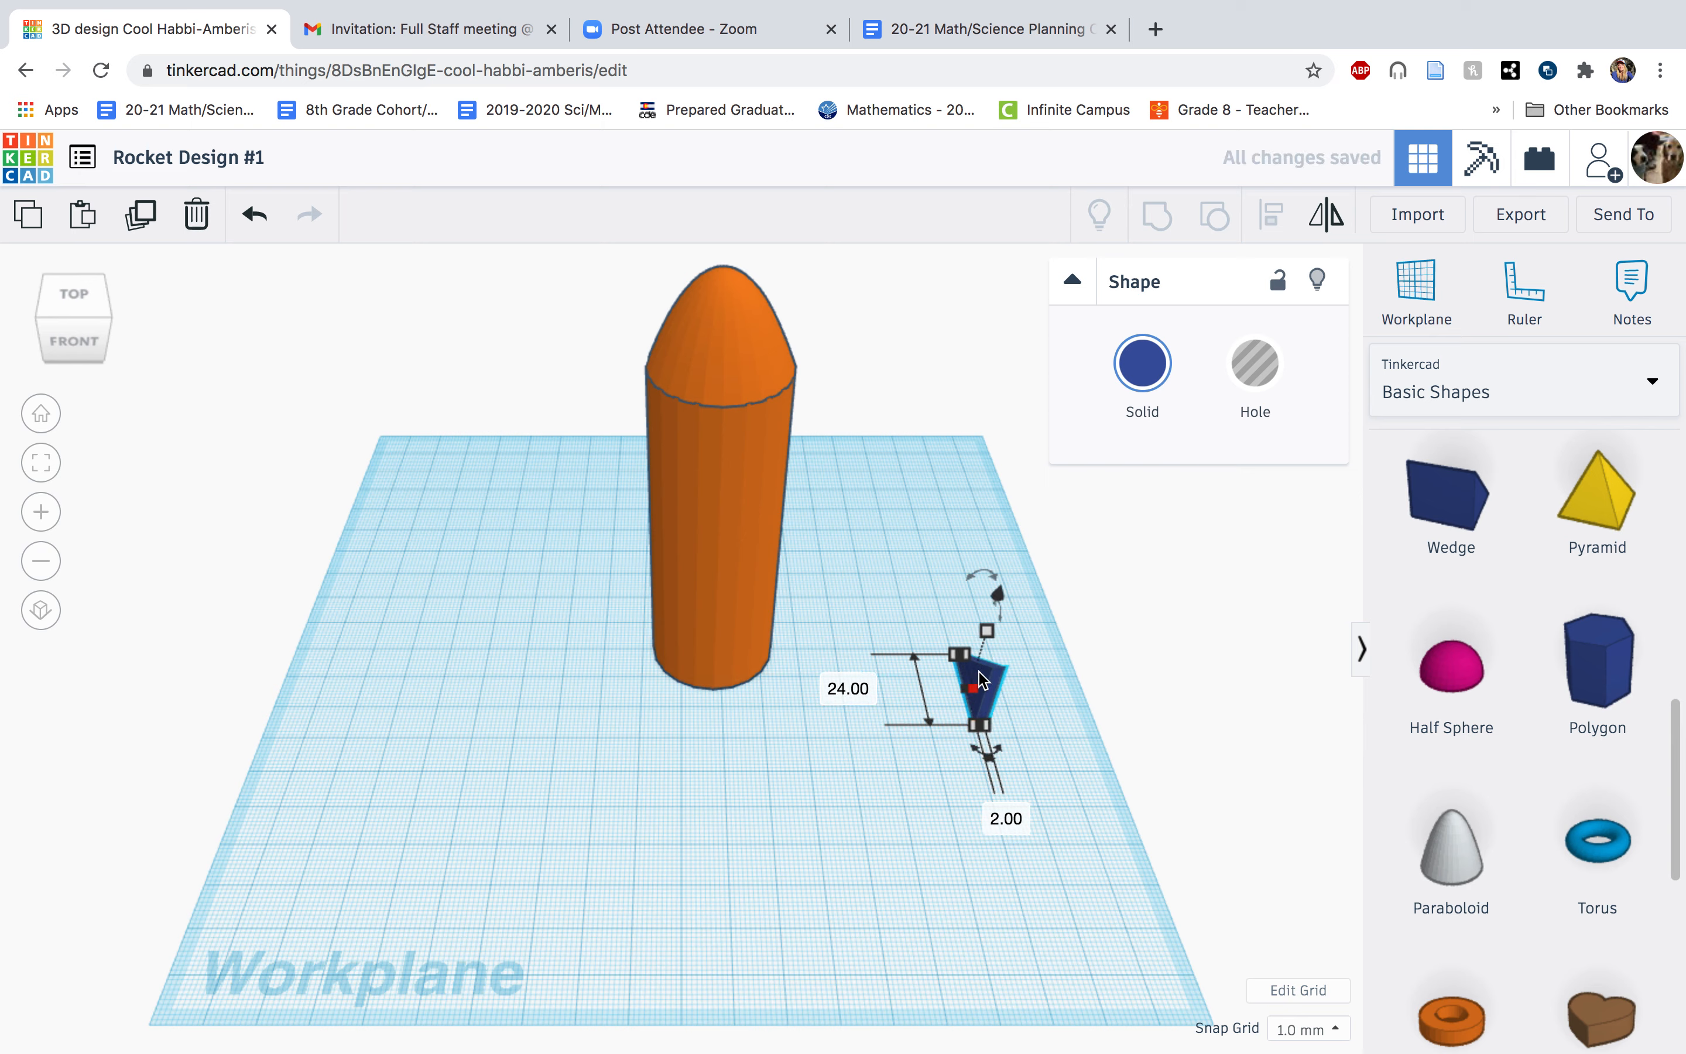
pyautogui.moveTo(986, 631); pyautogui.dragTo(1027, 577)
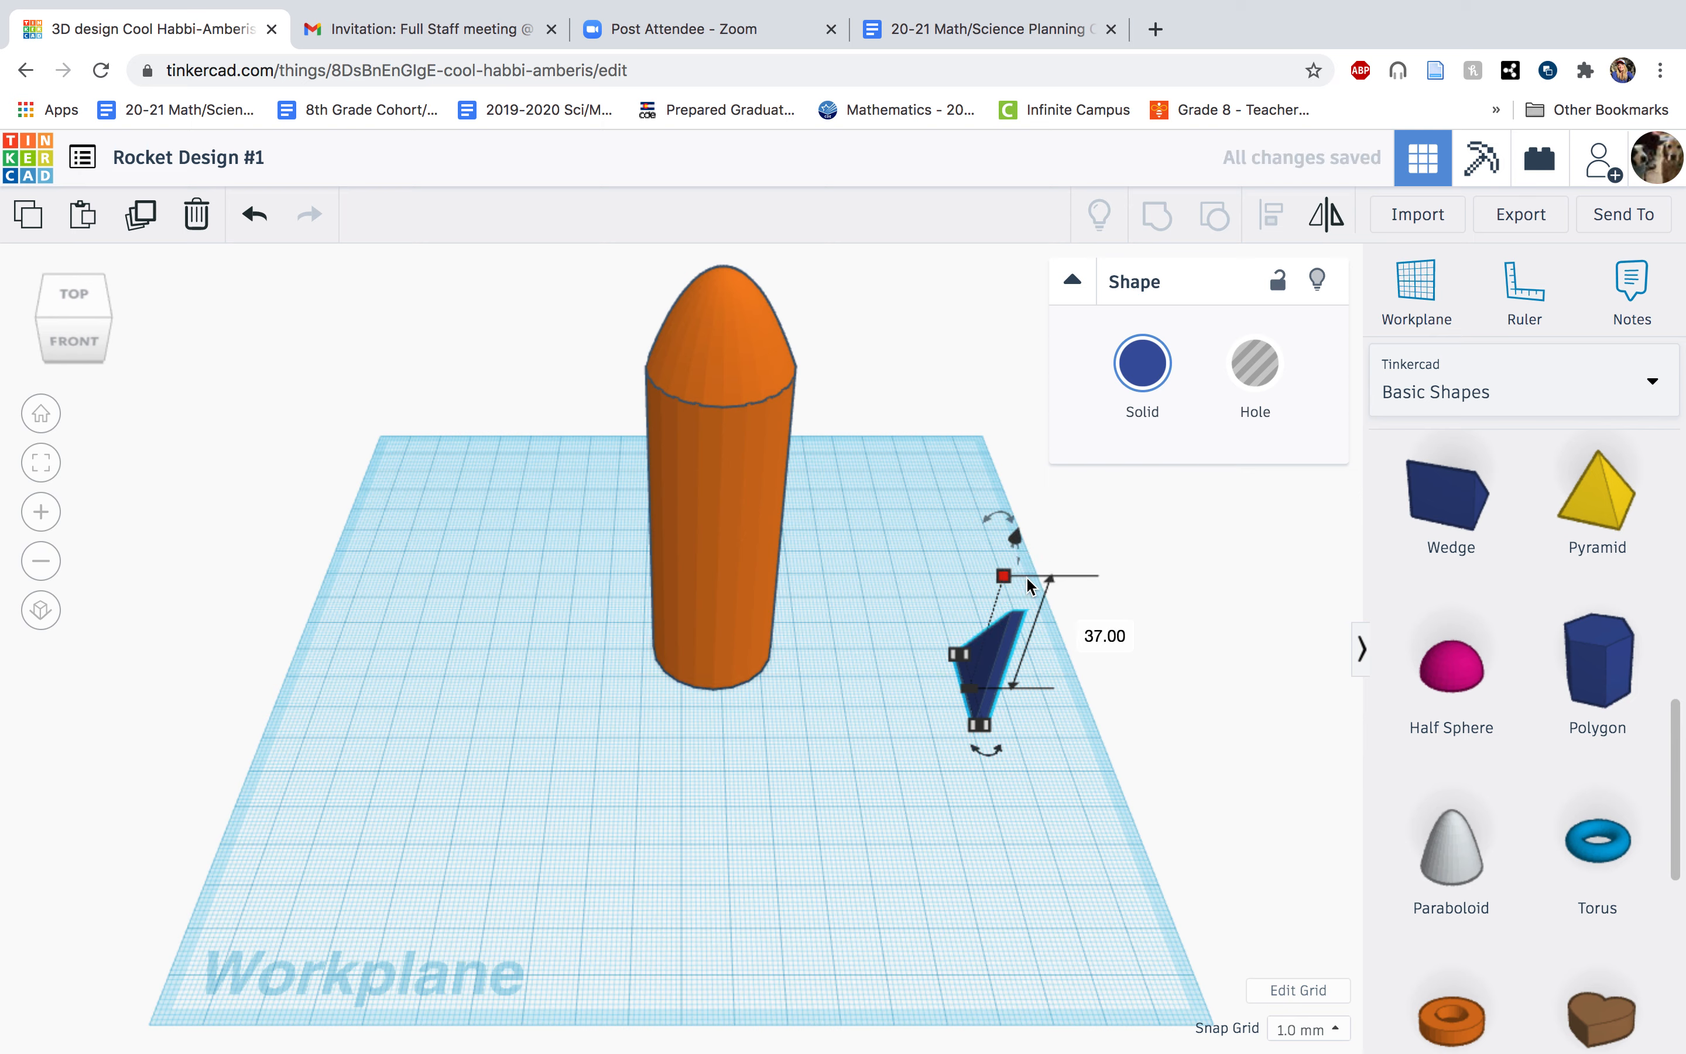
pyautogui.click(957, 656)
pyautogui.moveTo(956, 655); pyautogui.dragTo(945, 645)
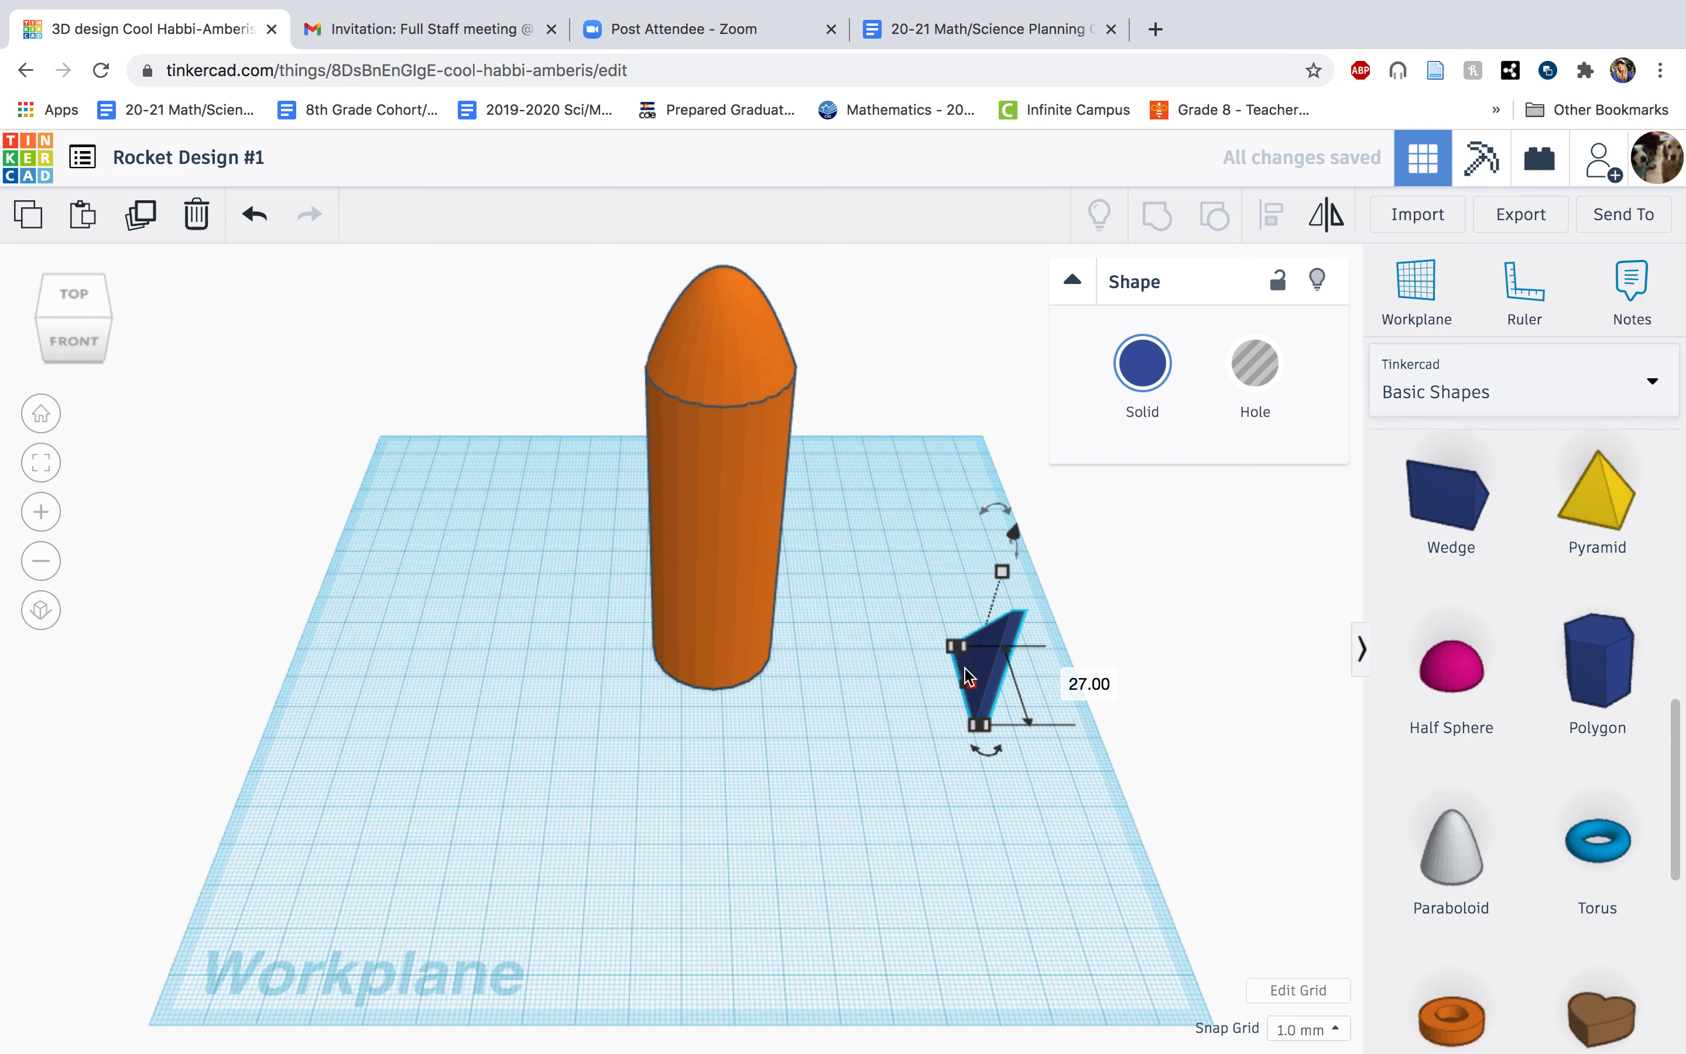
# Move the wedge fin behind the rocket body so its upright edge lines up with the body's back side.
pyautogui.moveTo(979, 670); pyautogui.dragTo(468, 682)
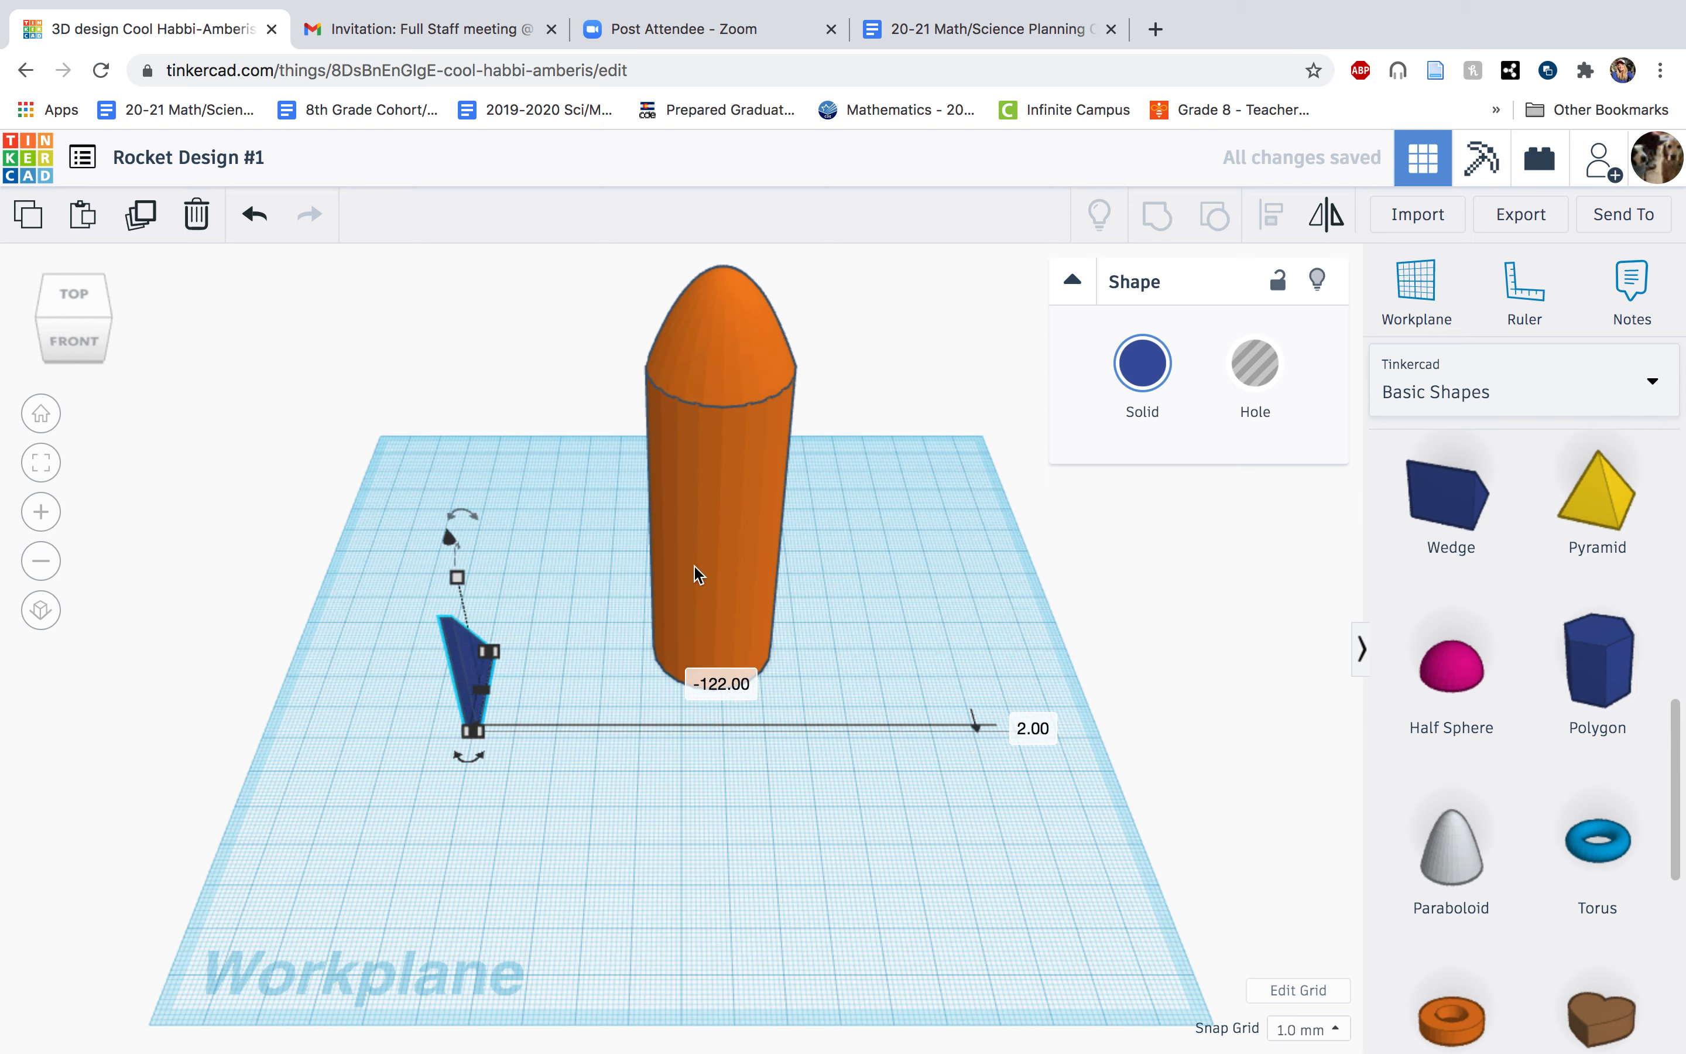
pyautogui.click(73, 359)
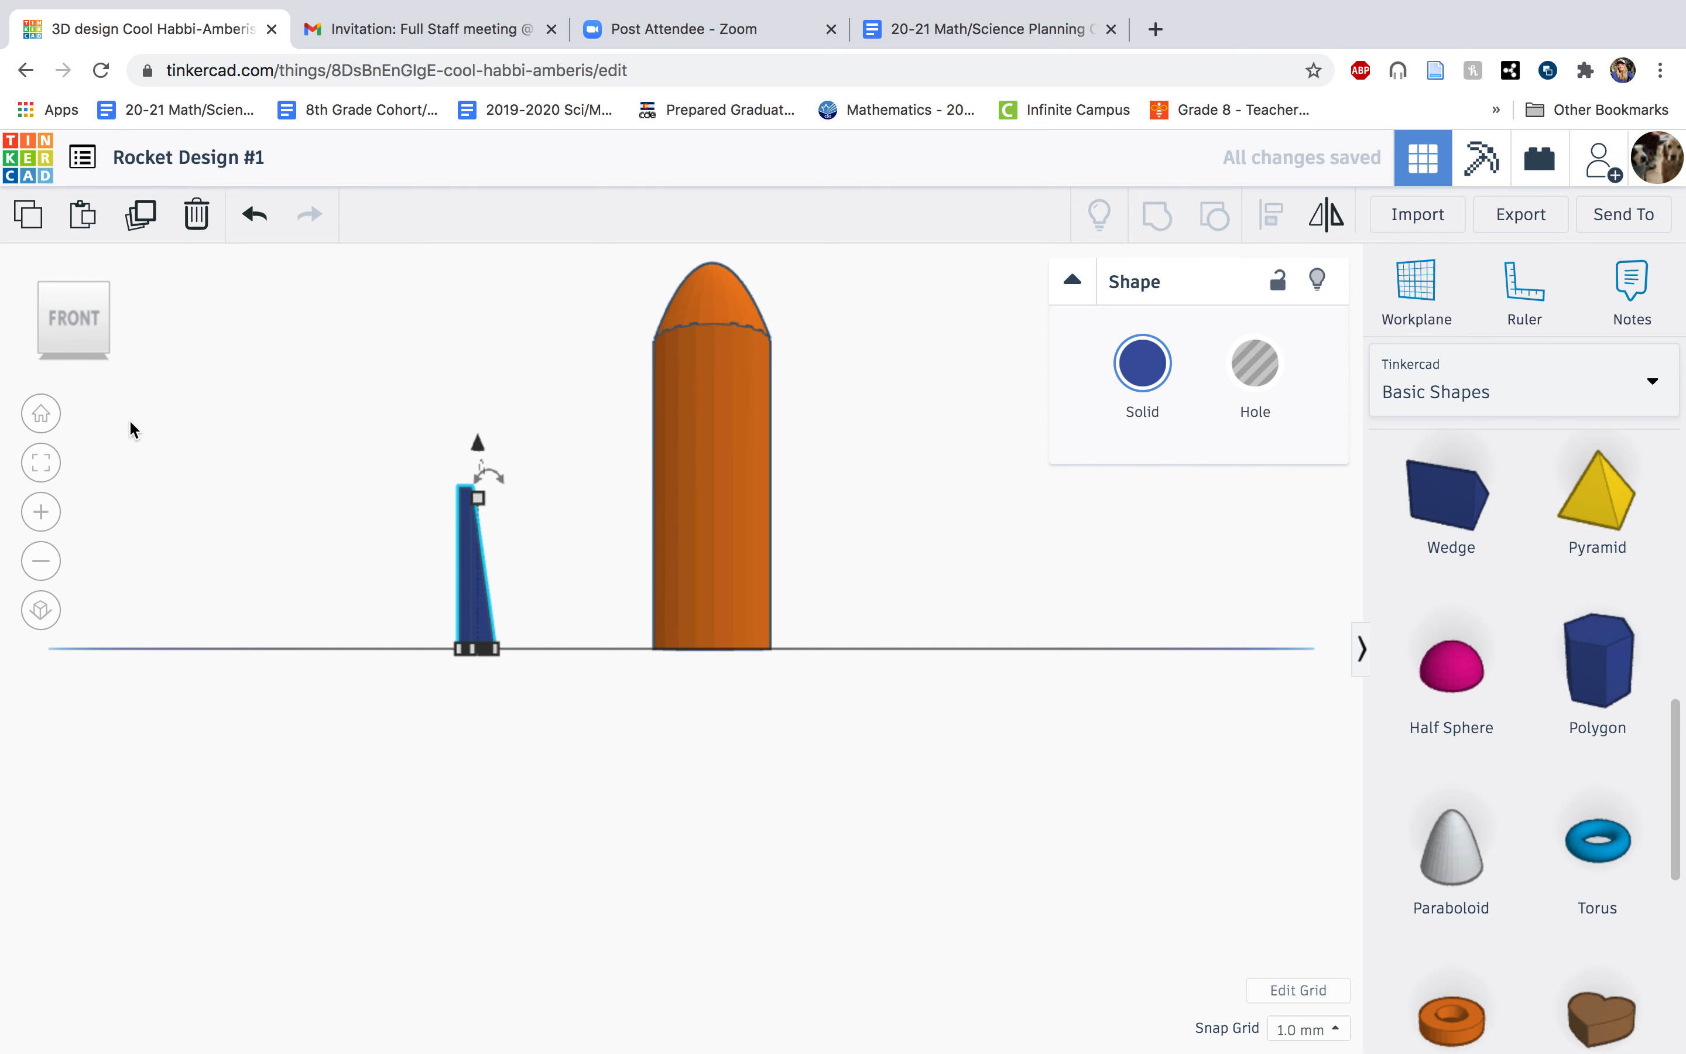
pyautogui.click(121, 317)
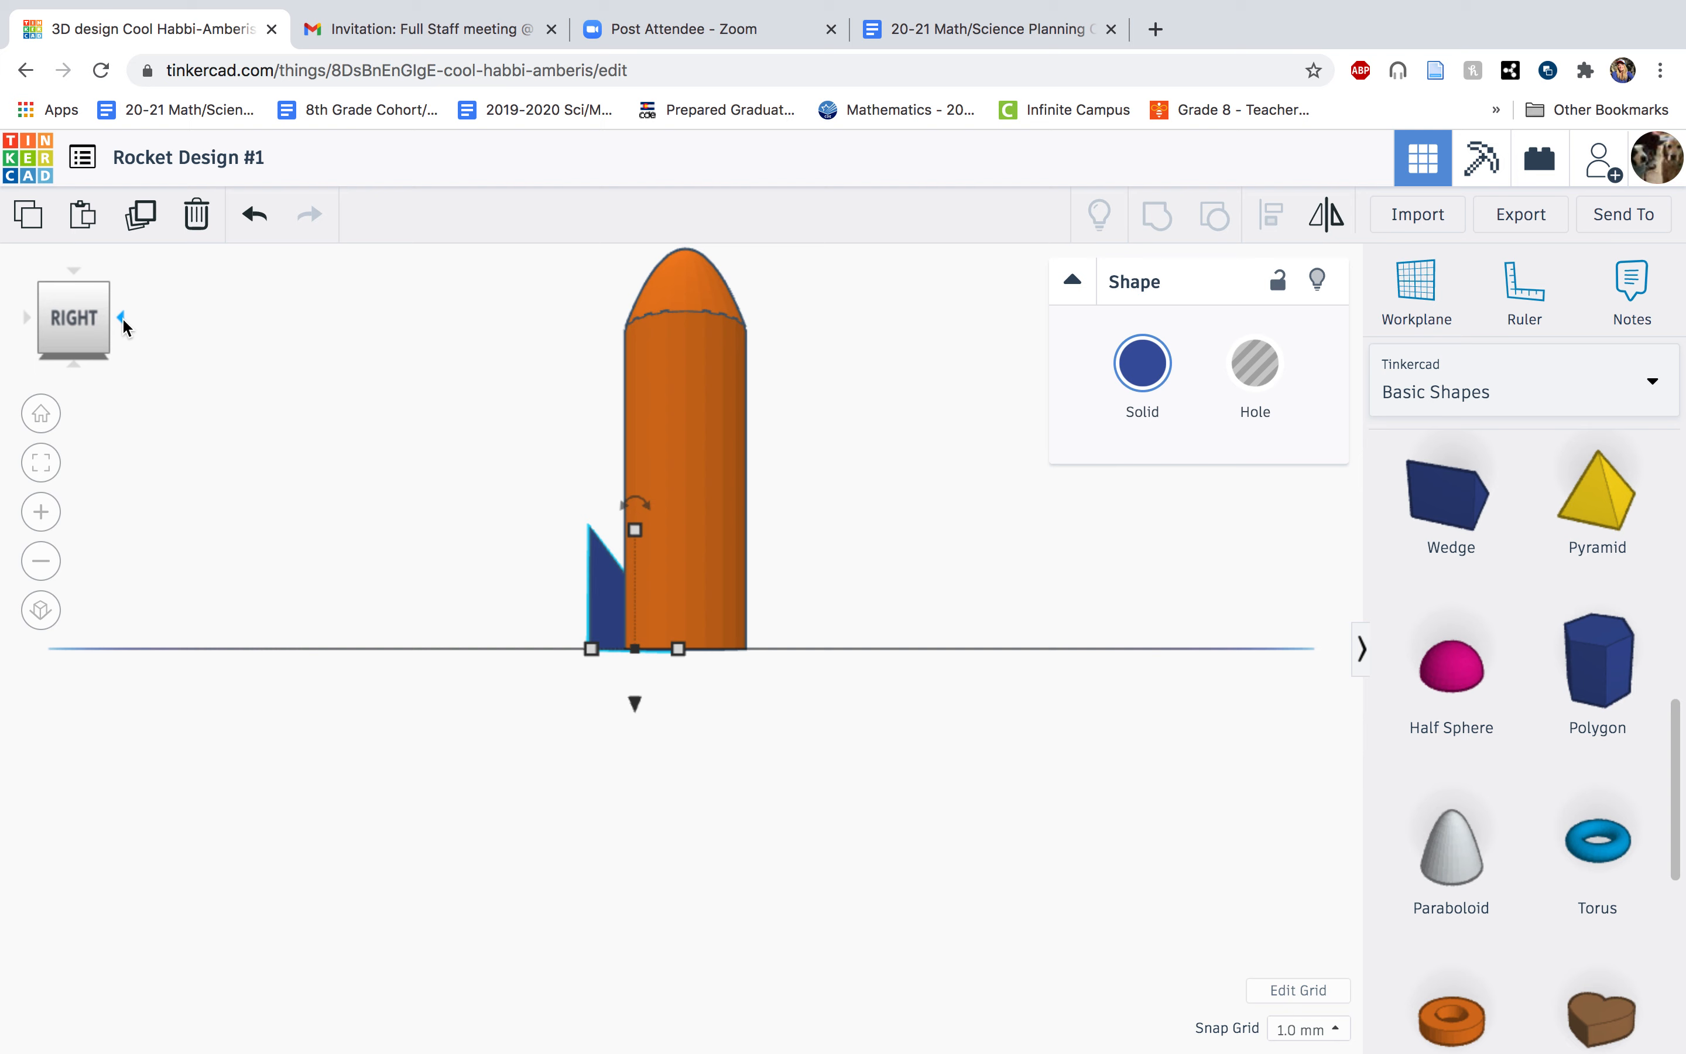
pyautogui.moveTo(601, 636); pyautogui.dragTo(814, 635)
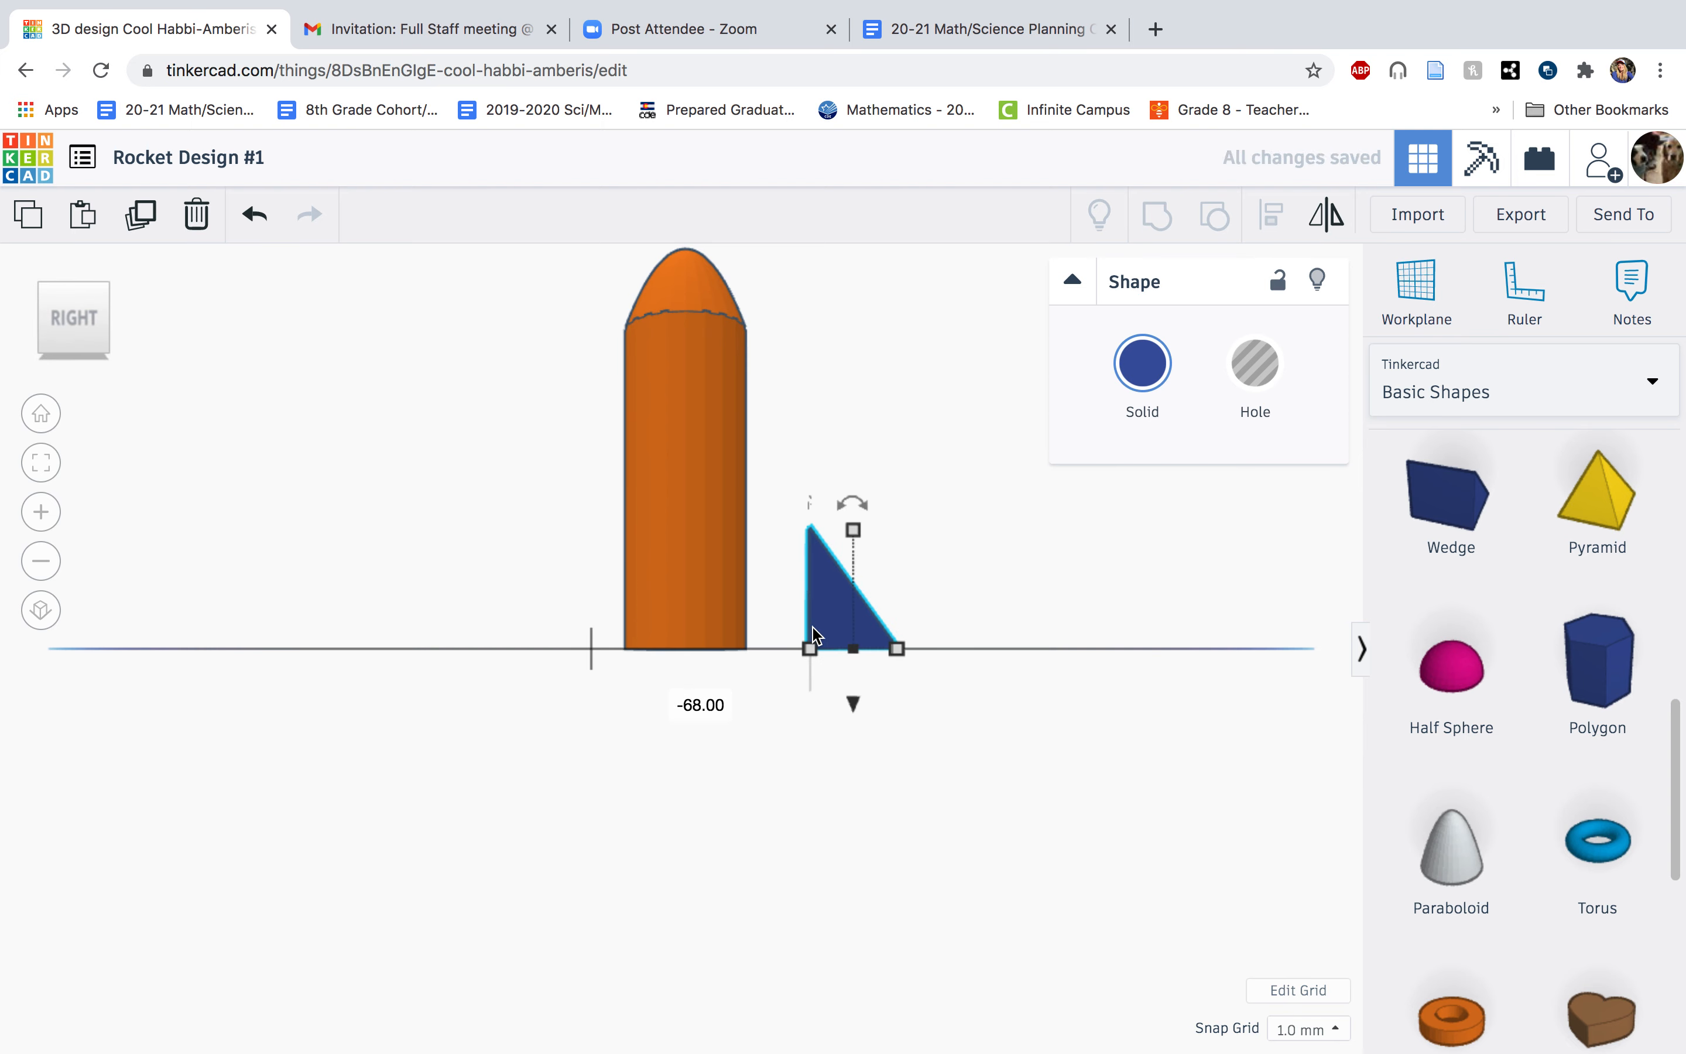
pyautogui.moveTo(836, 614); pyautogui.dragTo(773, 622)
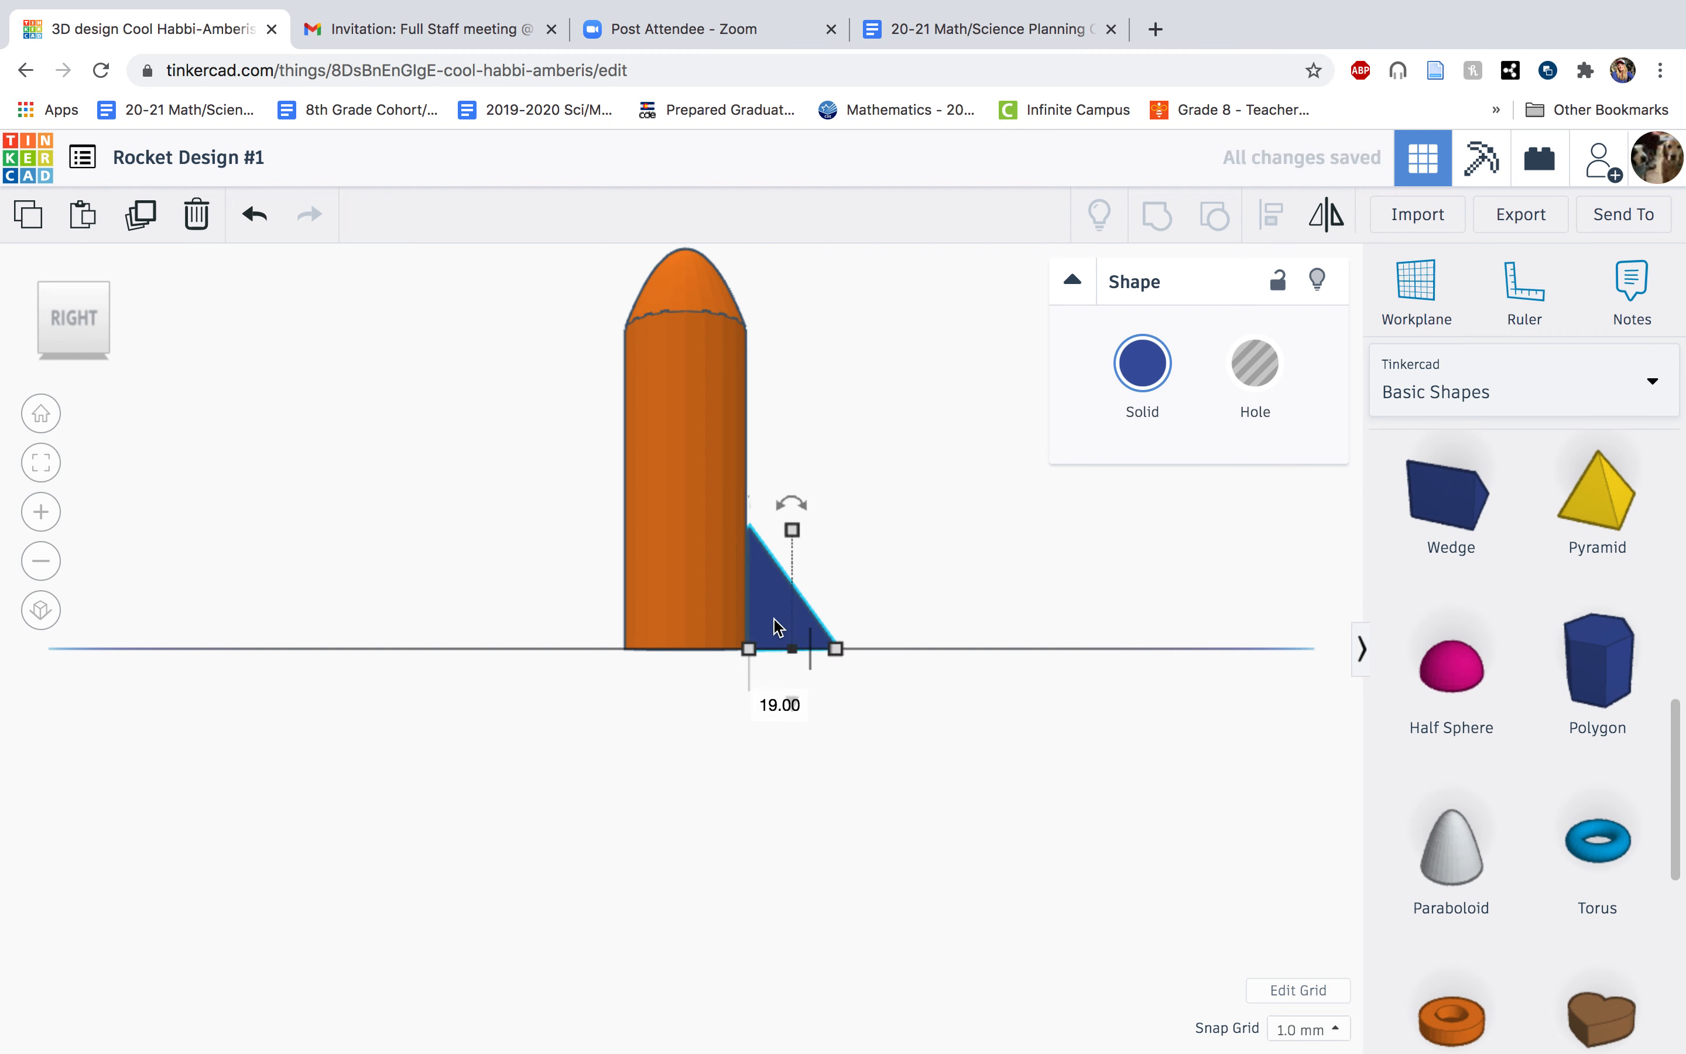
# Align the fin sideways with the middle of the rocket's back and move it 5 mm forward against the body.
pyautogui.click(124, 318)
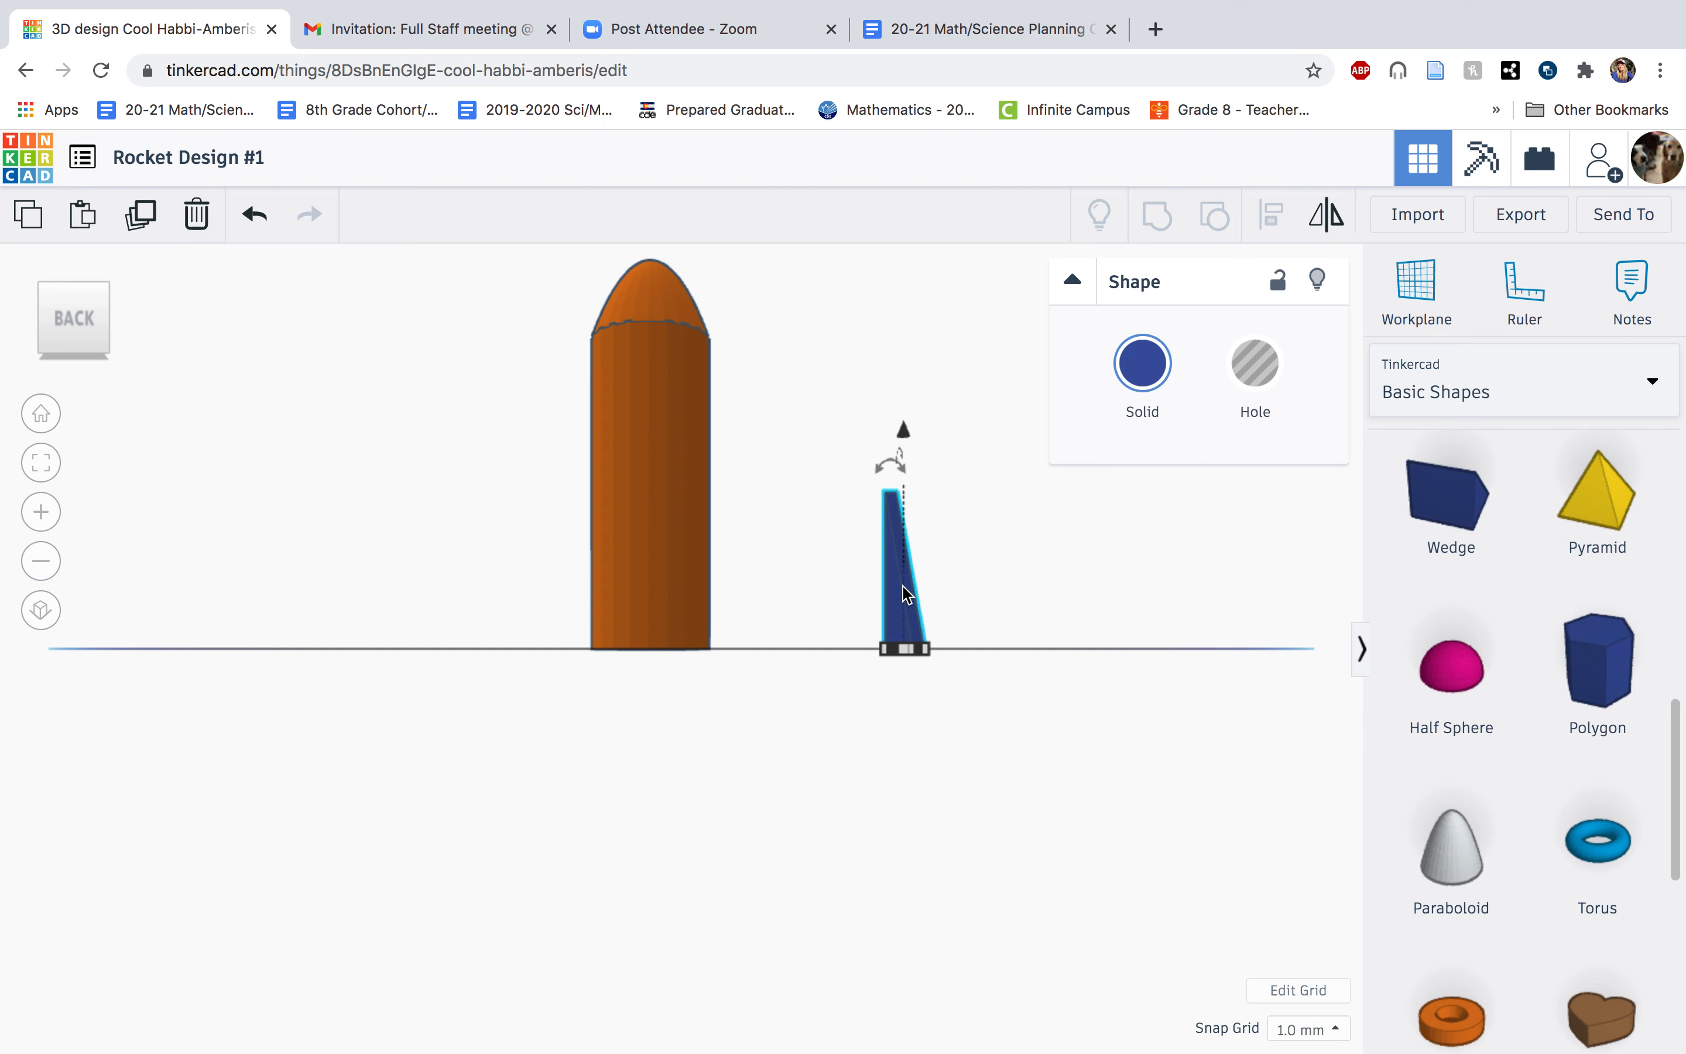
pyautogui.moveTo(903, 586); pyautogui.dragTo(647, 613)
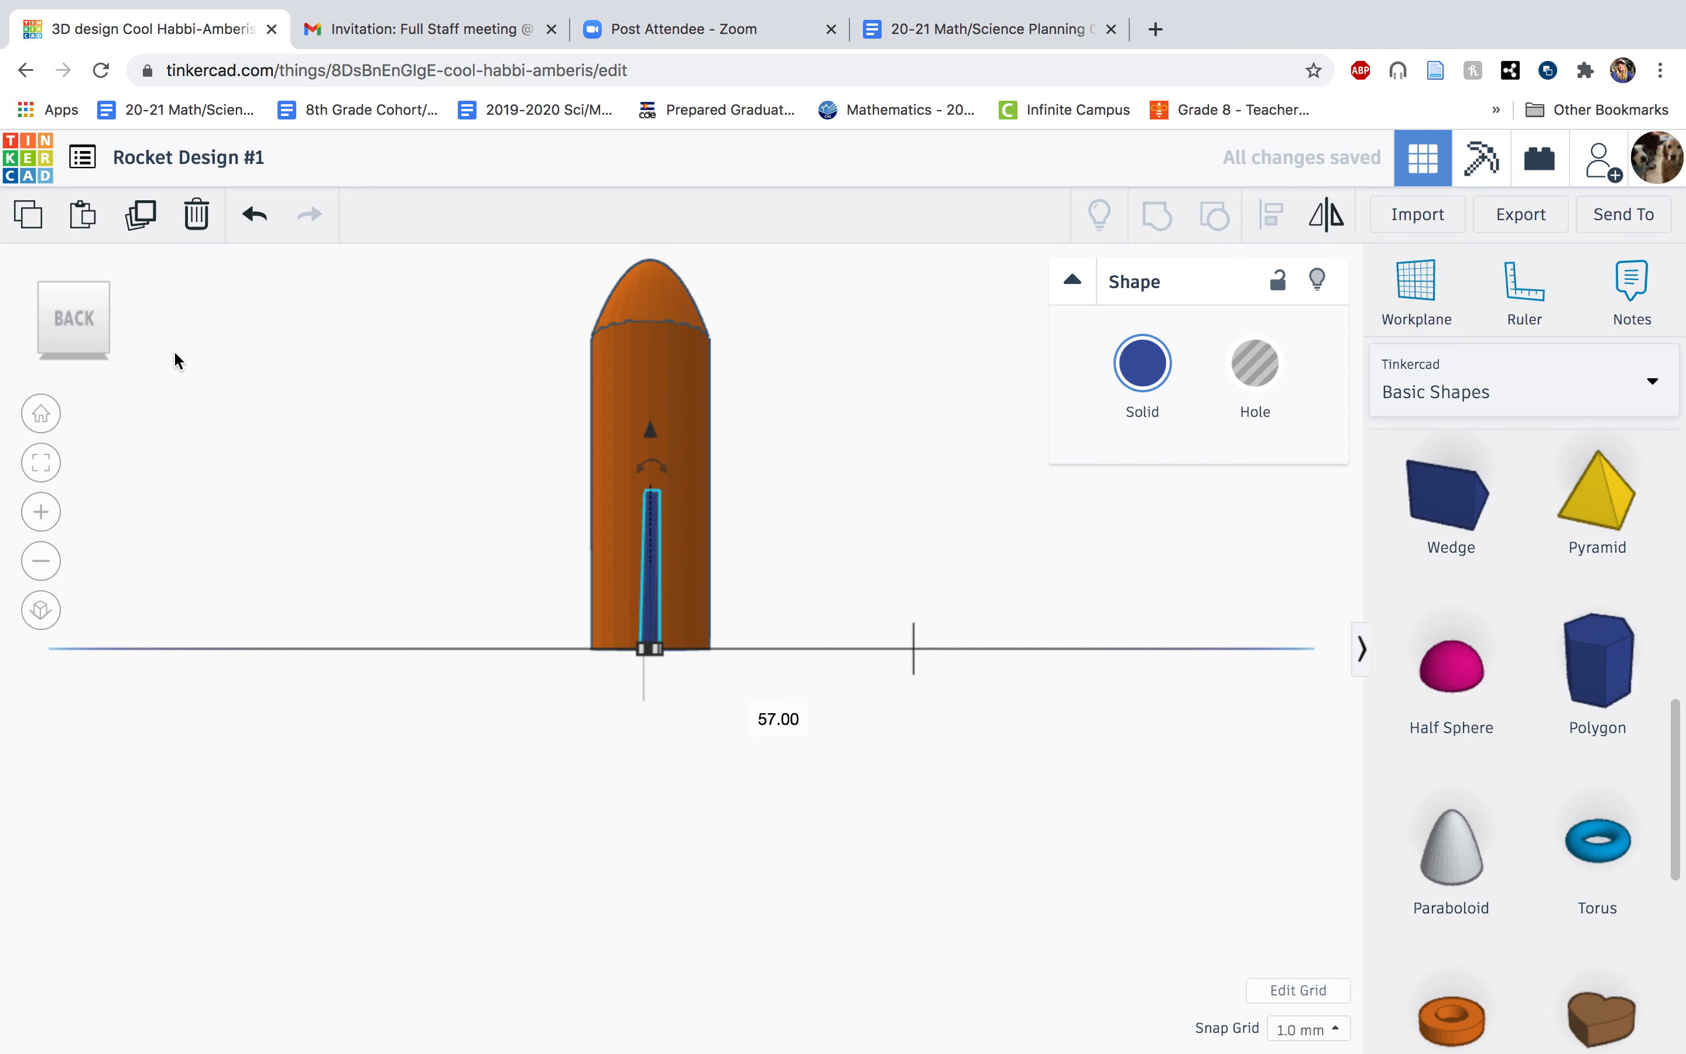
pyautogui.click(120, 318)
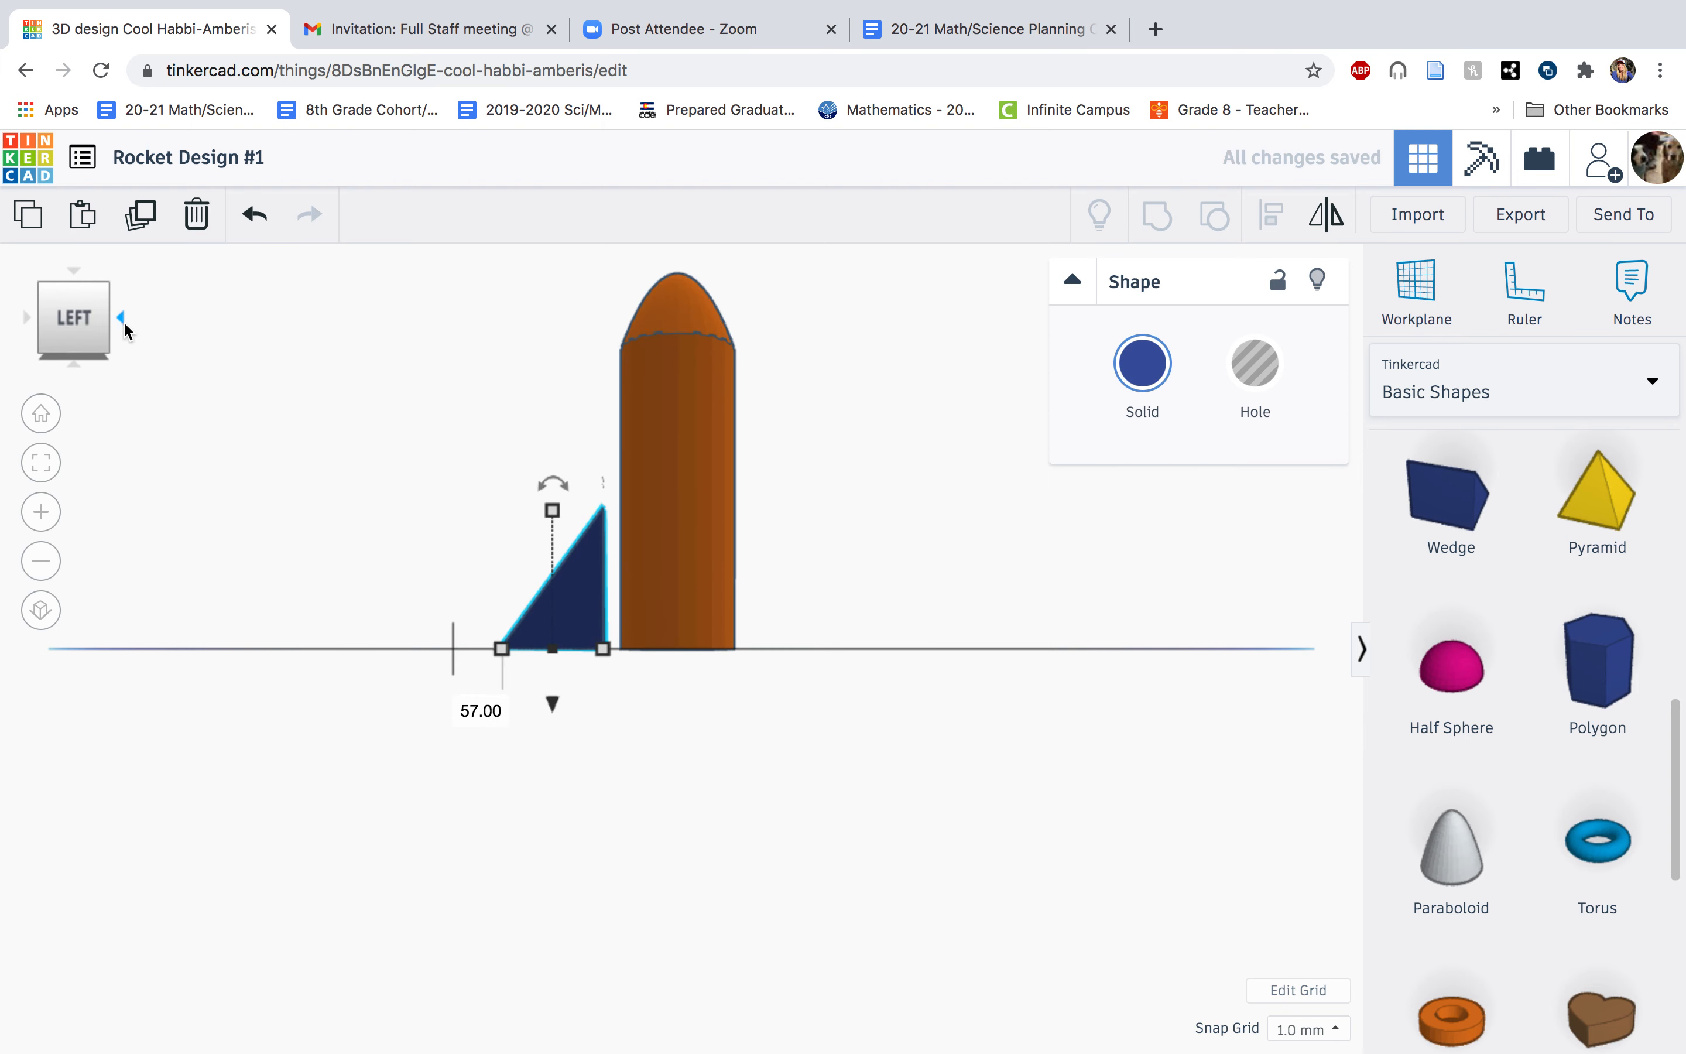
pyautogui.click(583, 585)
pyautogui.moveTo(583, 585); pyautogui.dragTo(601, 590)
# Shift the fin 5 mm sideways to centre it on the back of the rocket body.
pyautogui.click(120, 316)
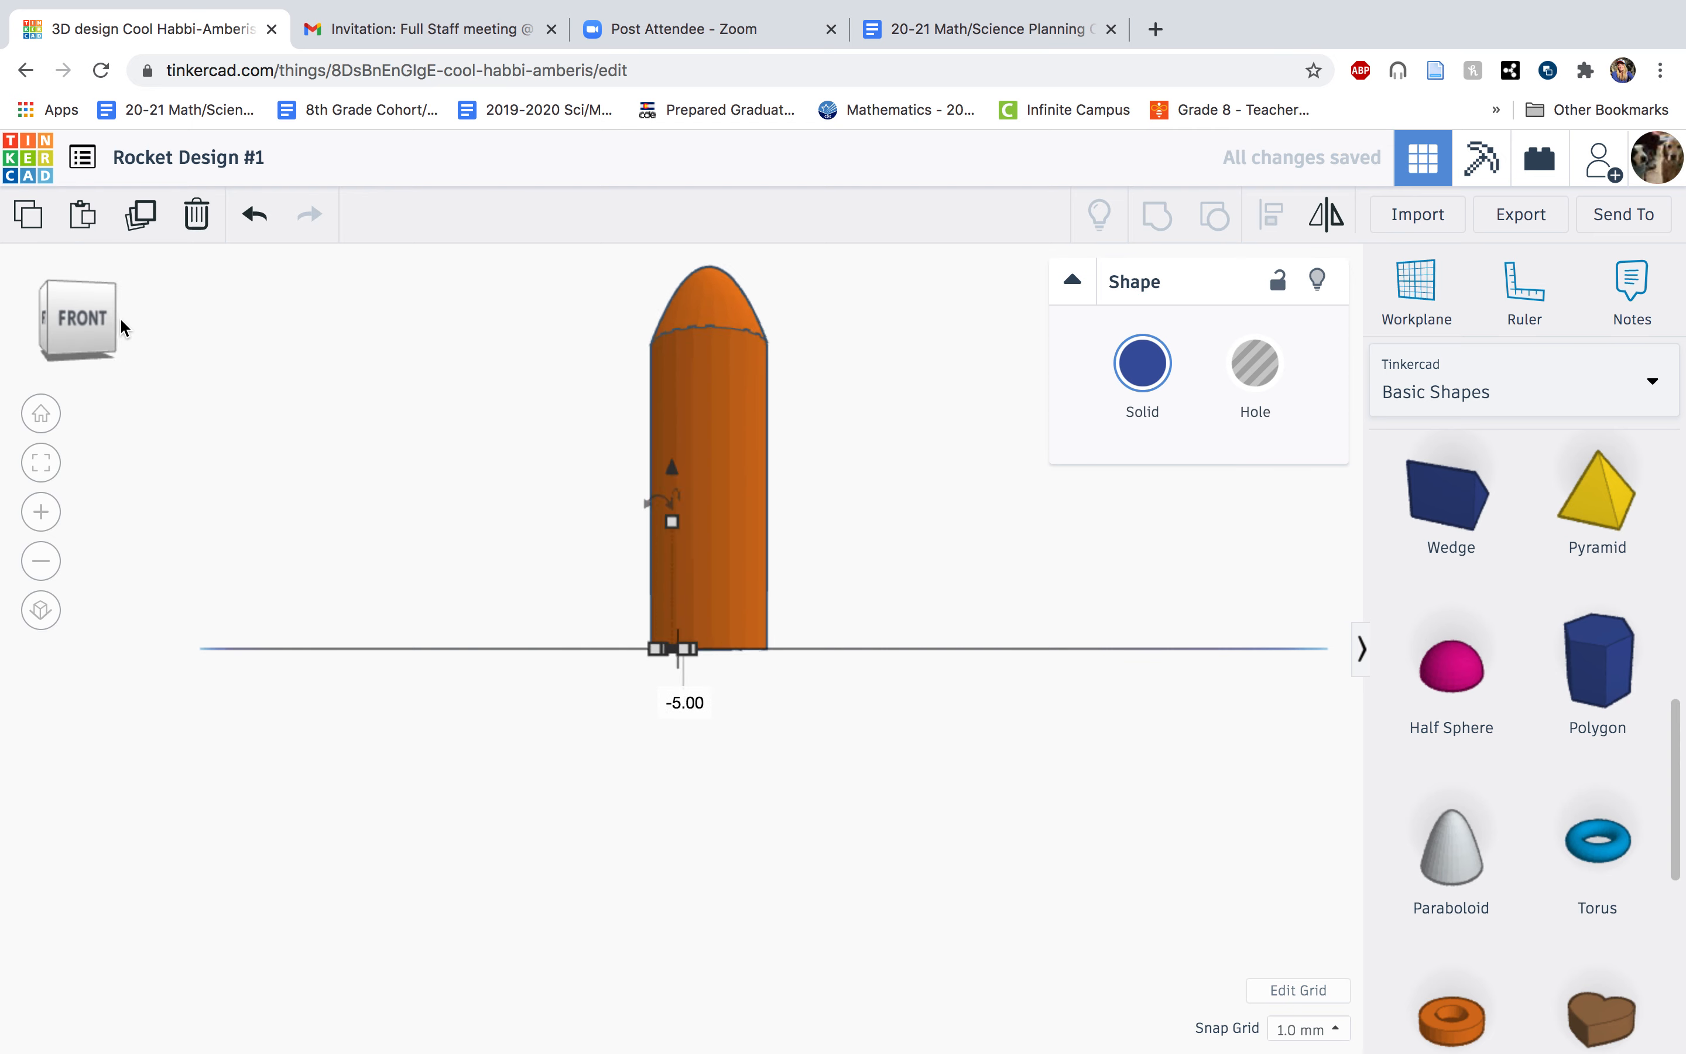
pyautogui.click(120, 318)
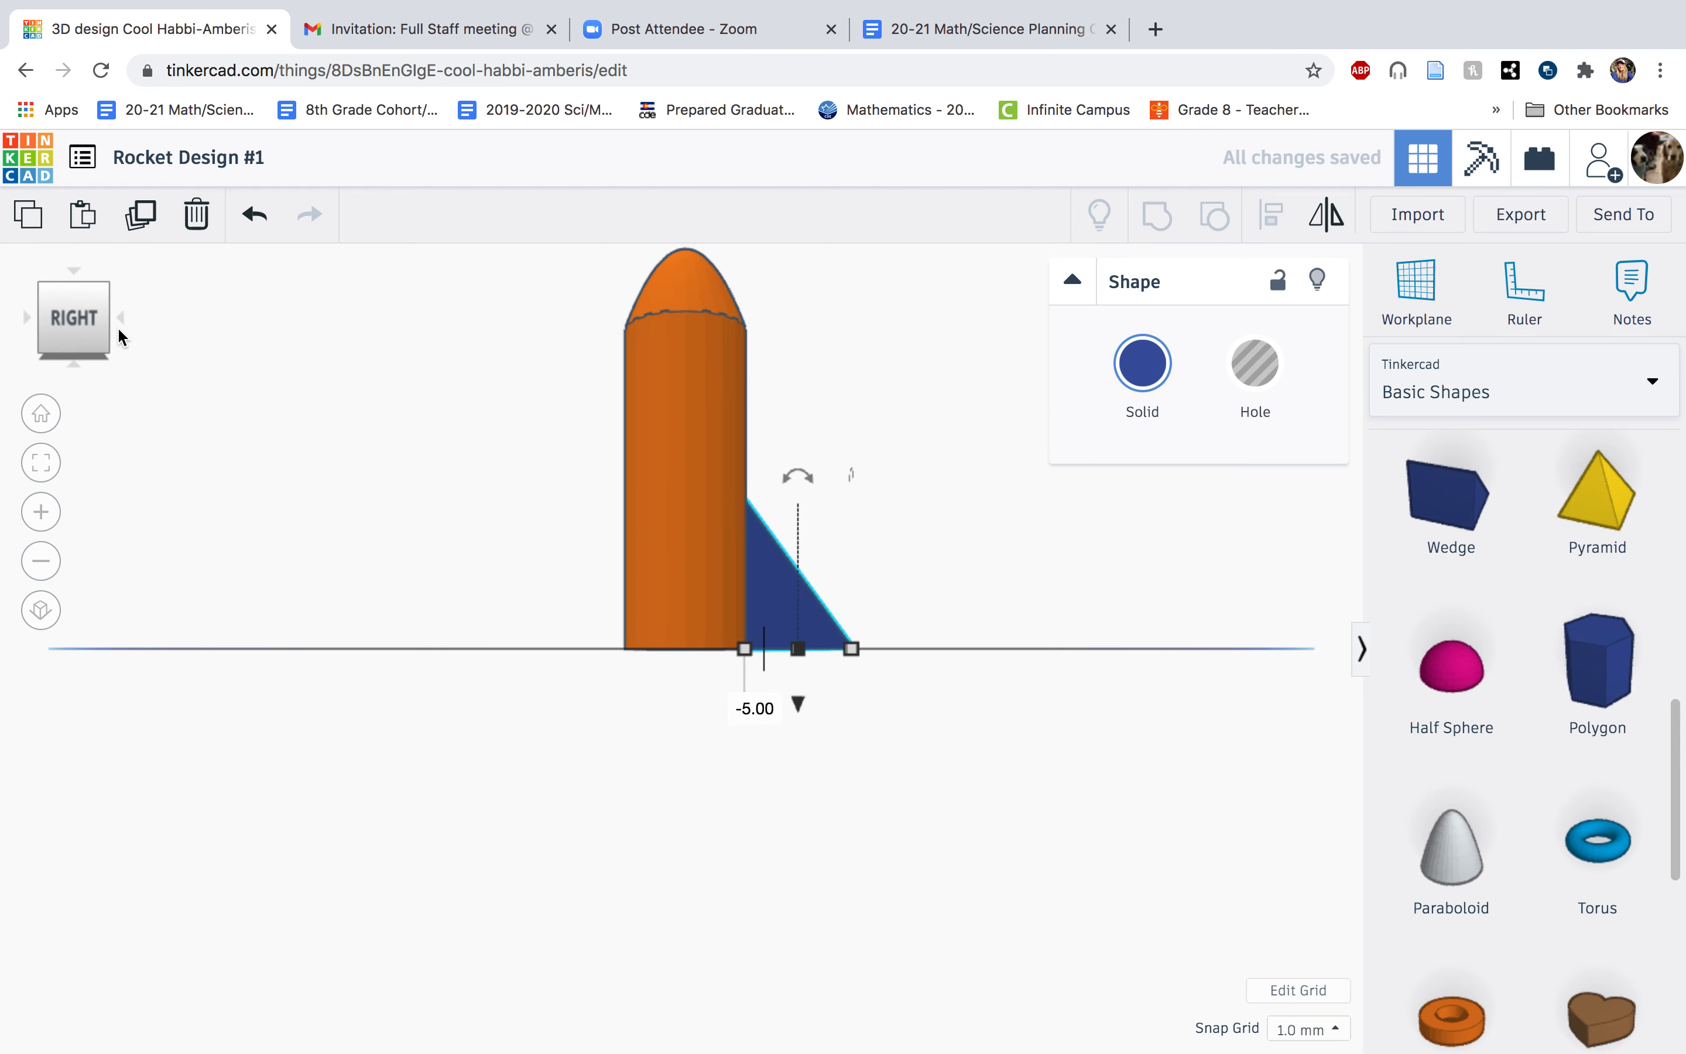
pyautogui.click(75, 363)
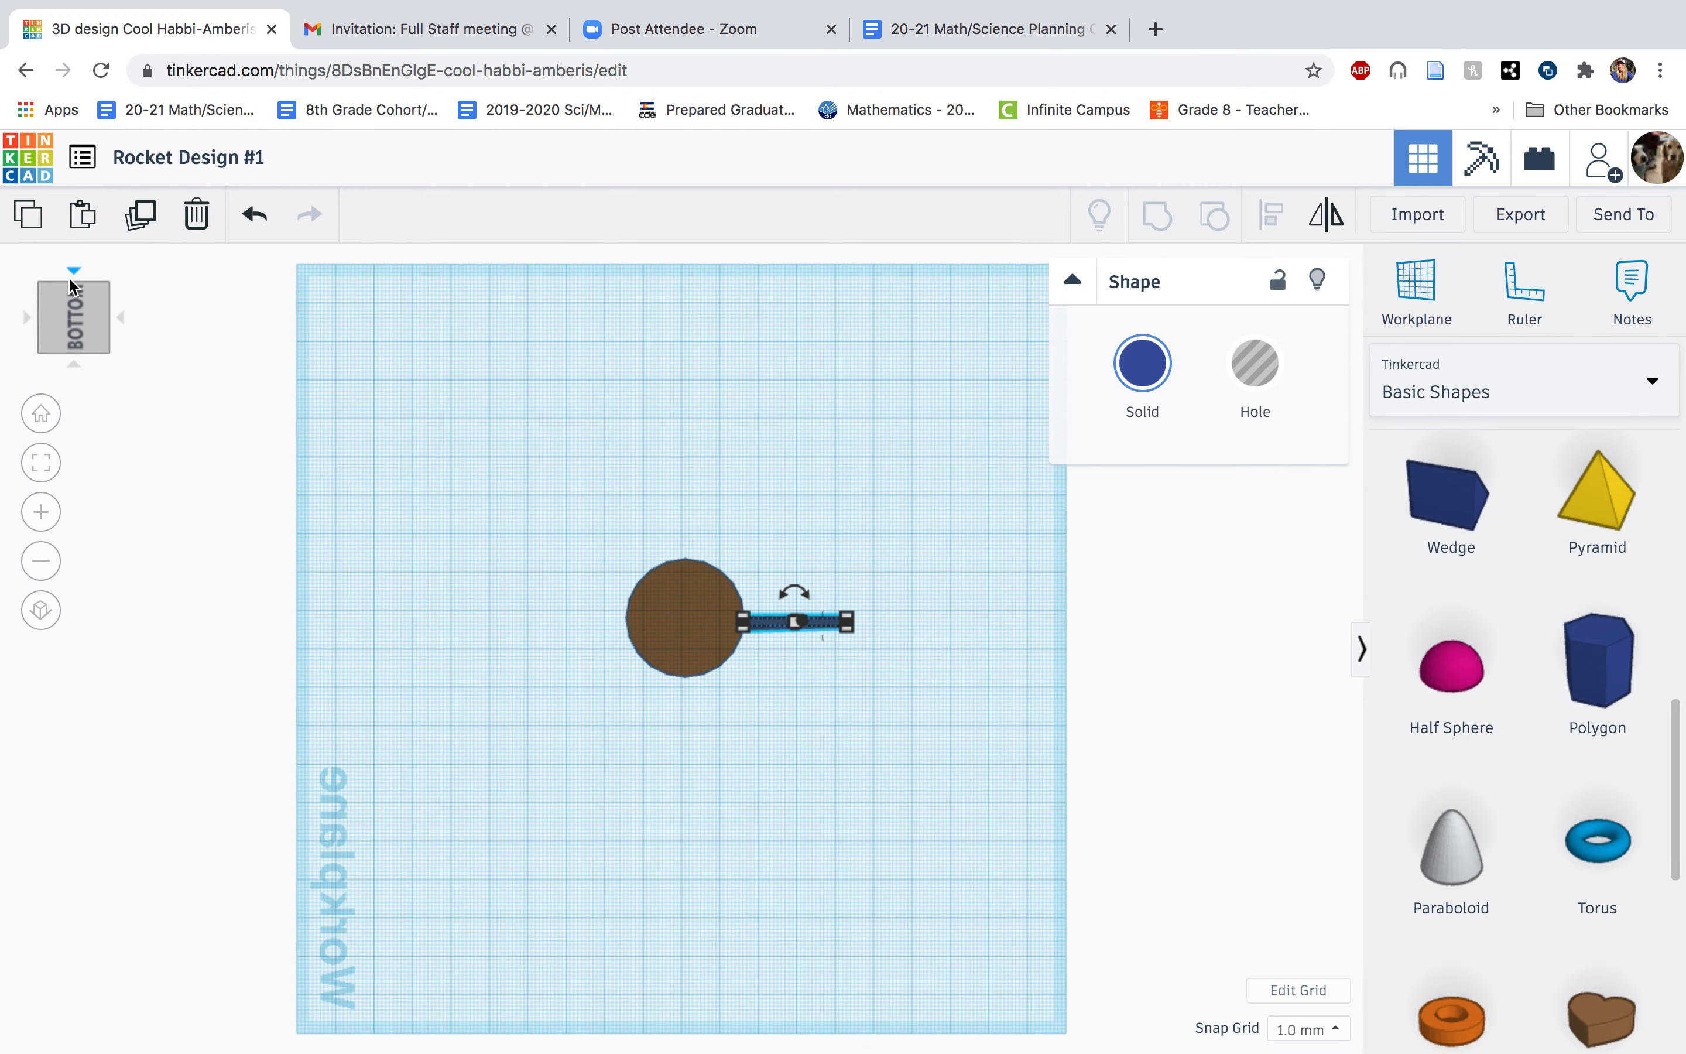
pyautogui.click(26, 316)
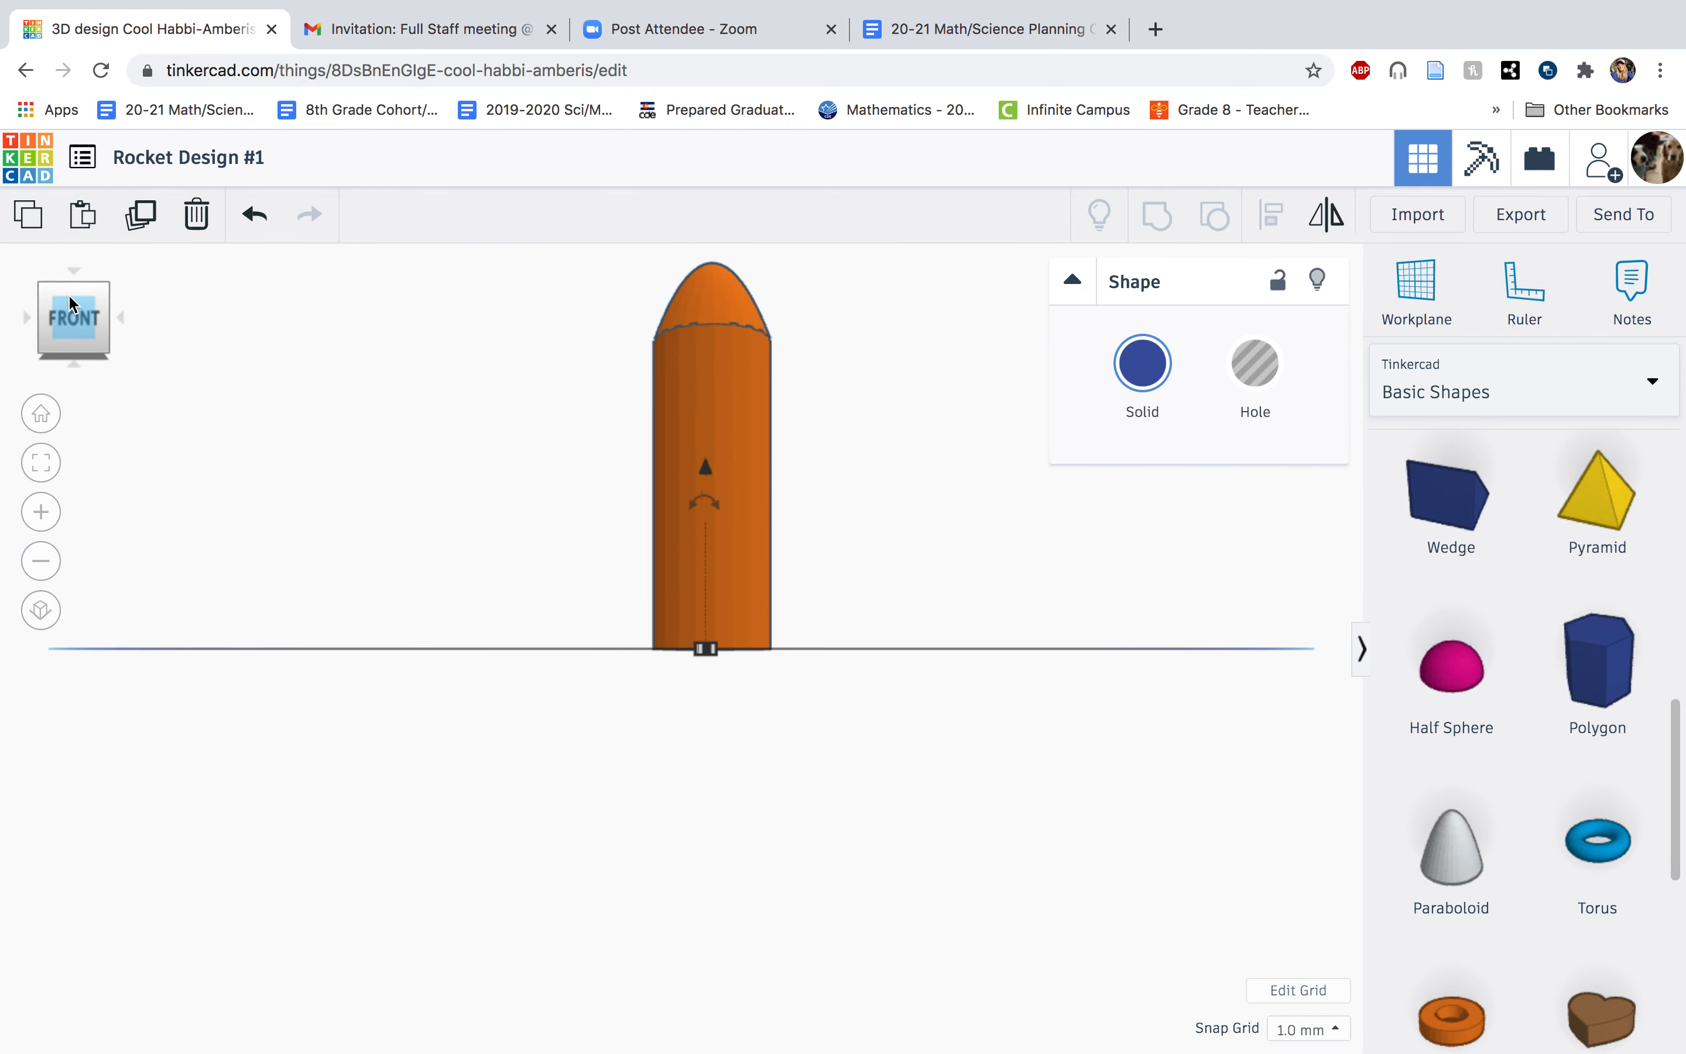
pyautogui.click(79, 276)
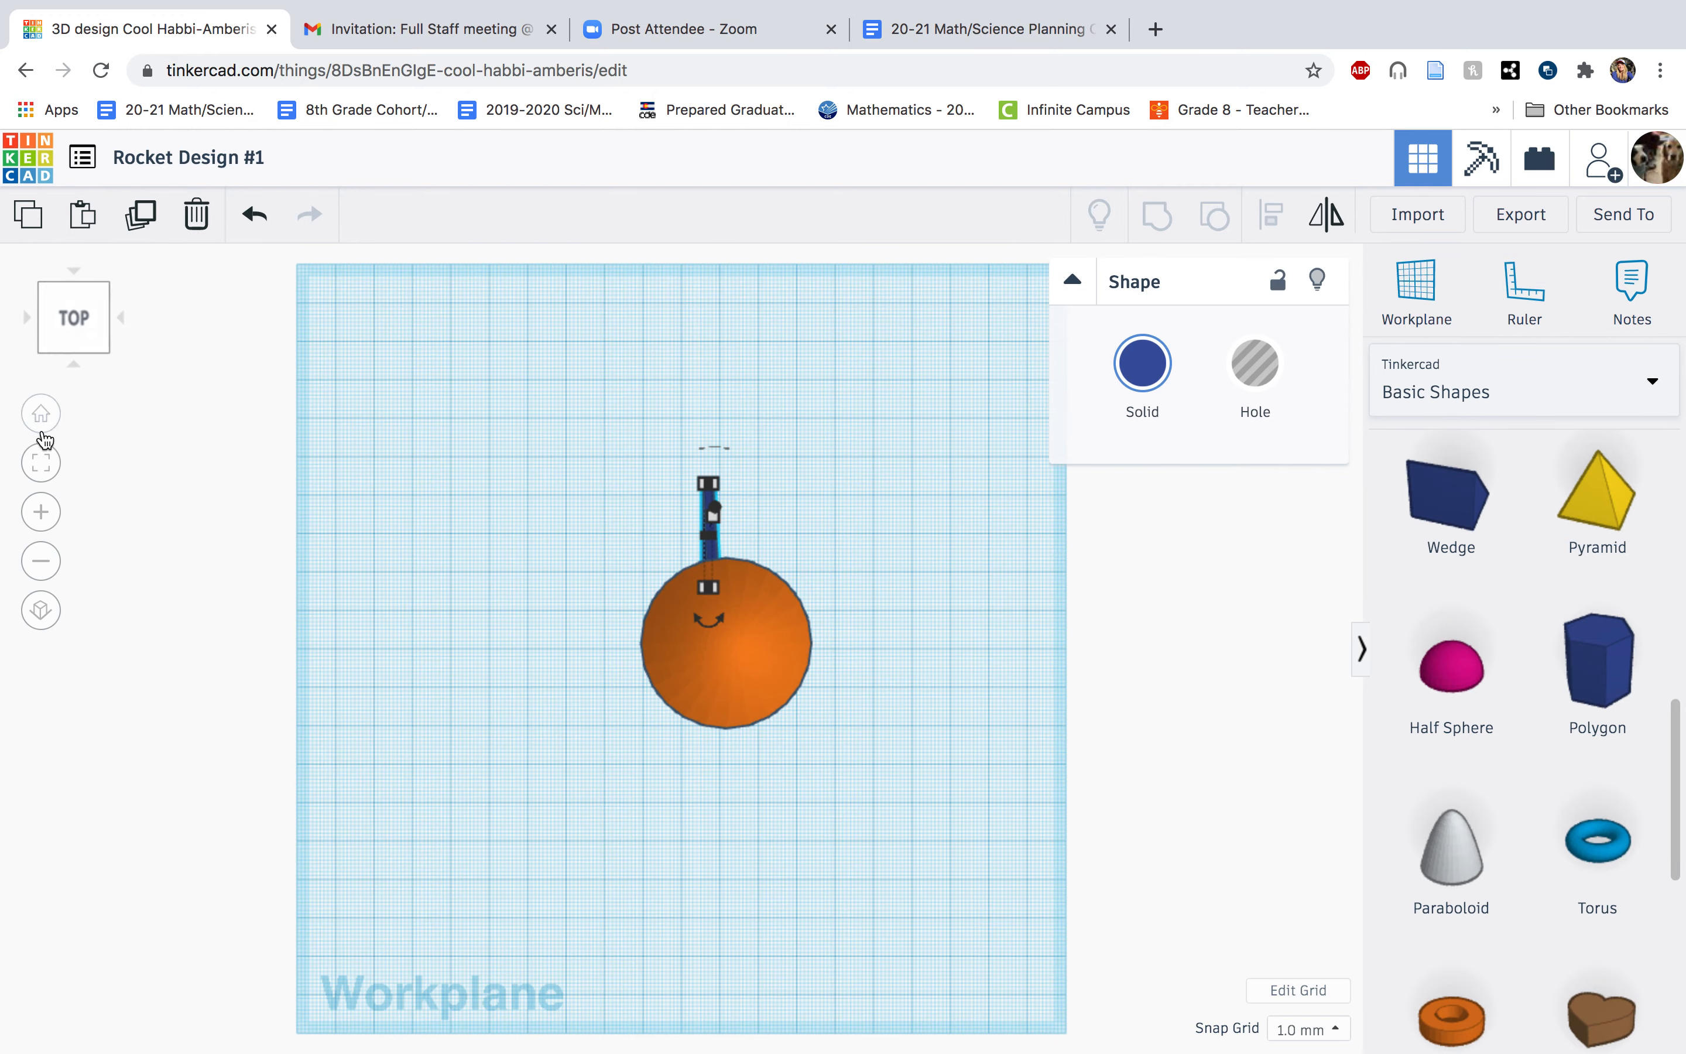
pyautogui.click(38, 416)
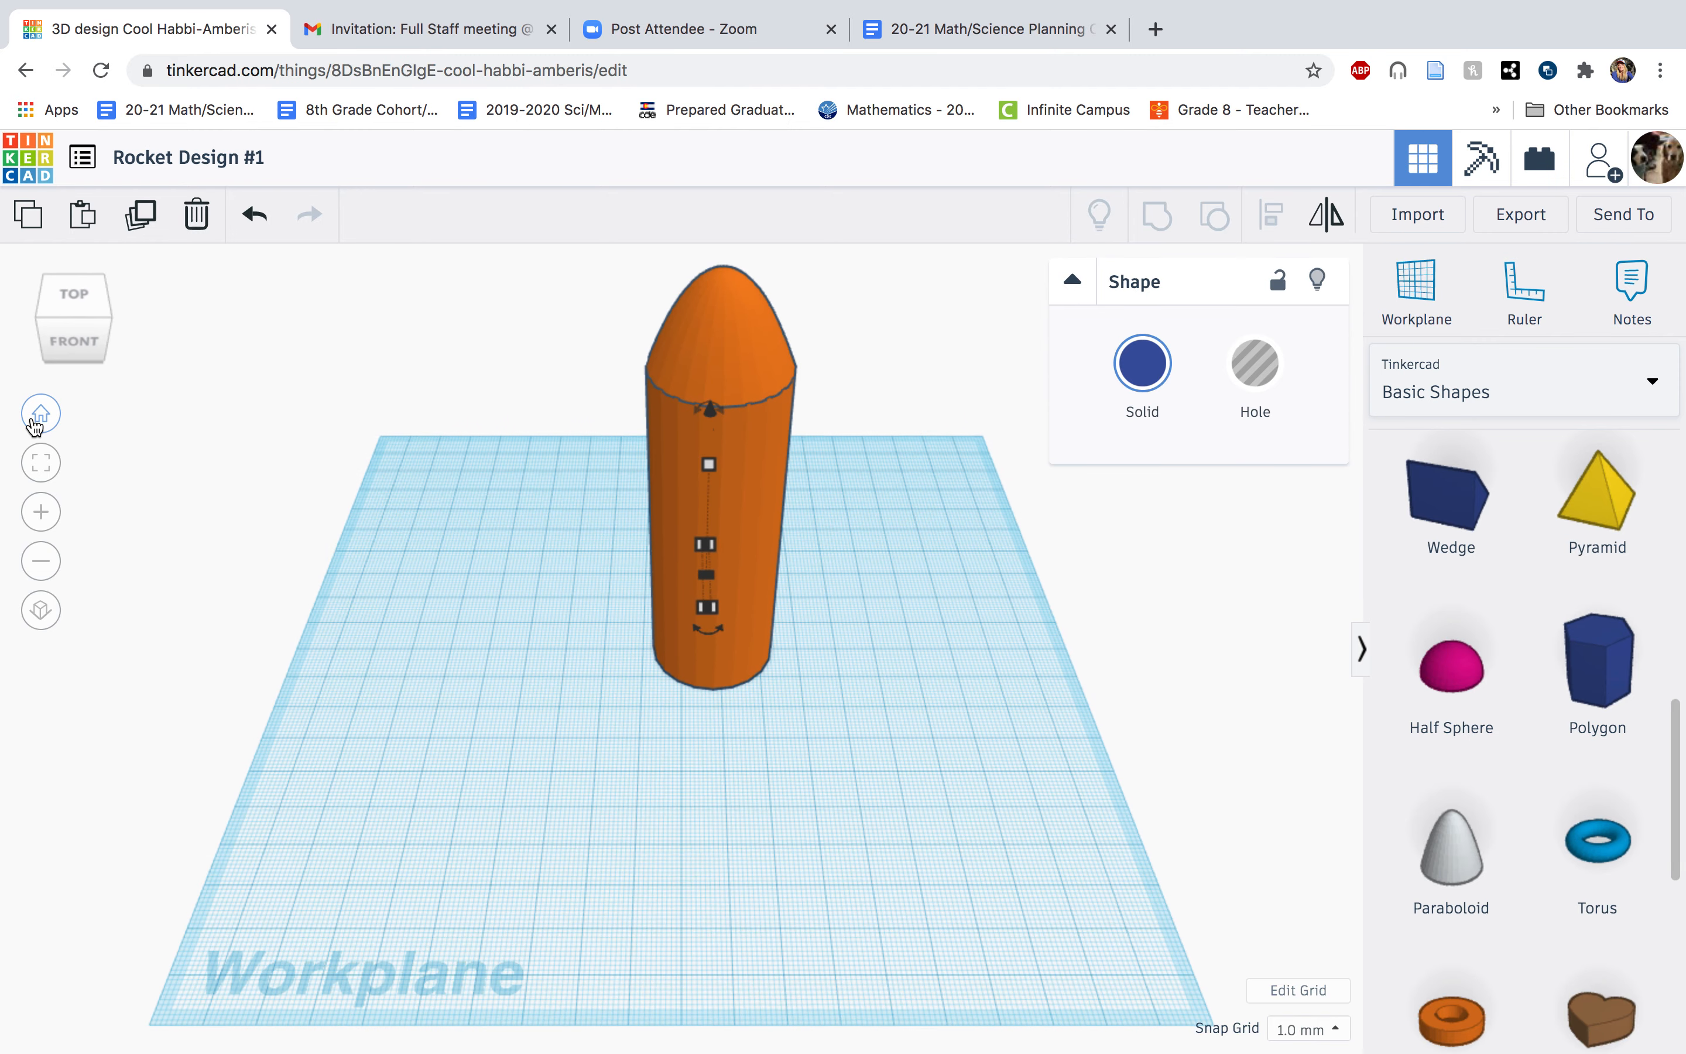
pyautogui.click(79, 308)
pyautogui.moveTo(718, 535)
pyautogui.mouseDown()
pyautogui.moveTo(733, 538)
pyautogui.moveTo(711, 538)
pyautogui.mouseUp()
pyautogui.click(710, 505)
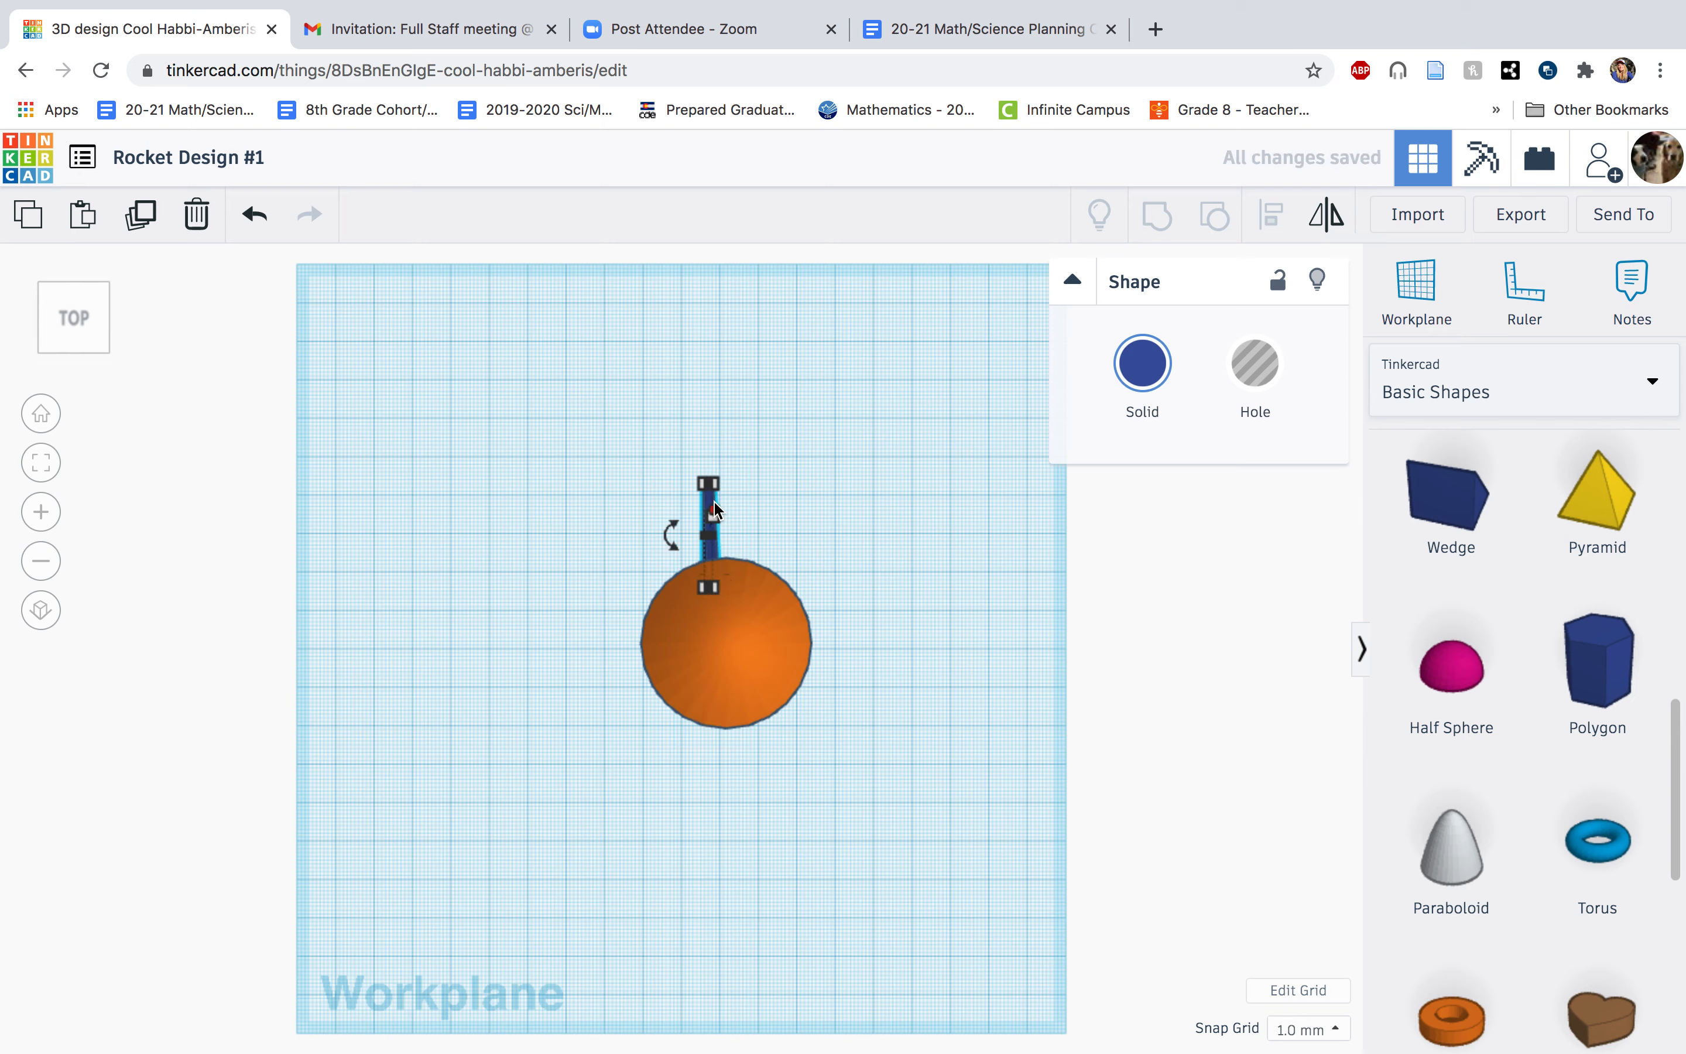
pyautogui.scroll(-1, 709, 538)
pyautogui.scroll(5, 711, 544)
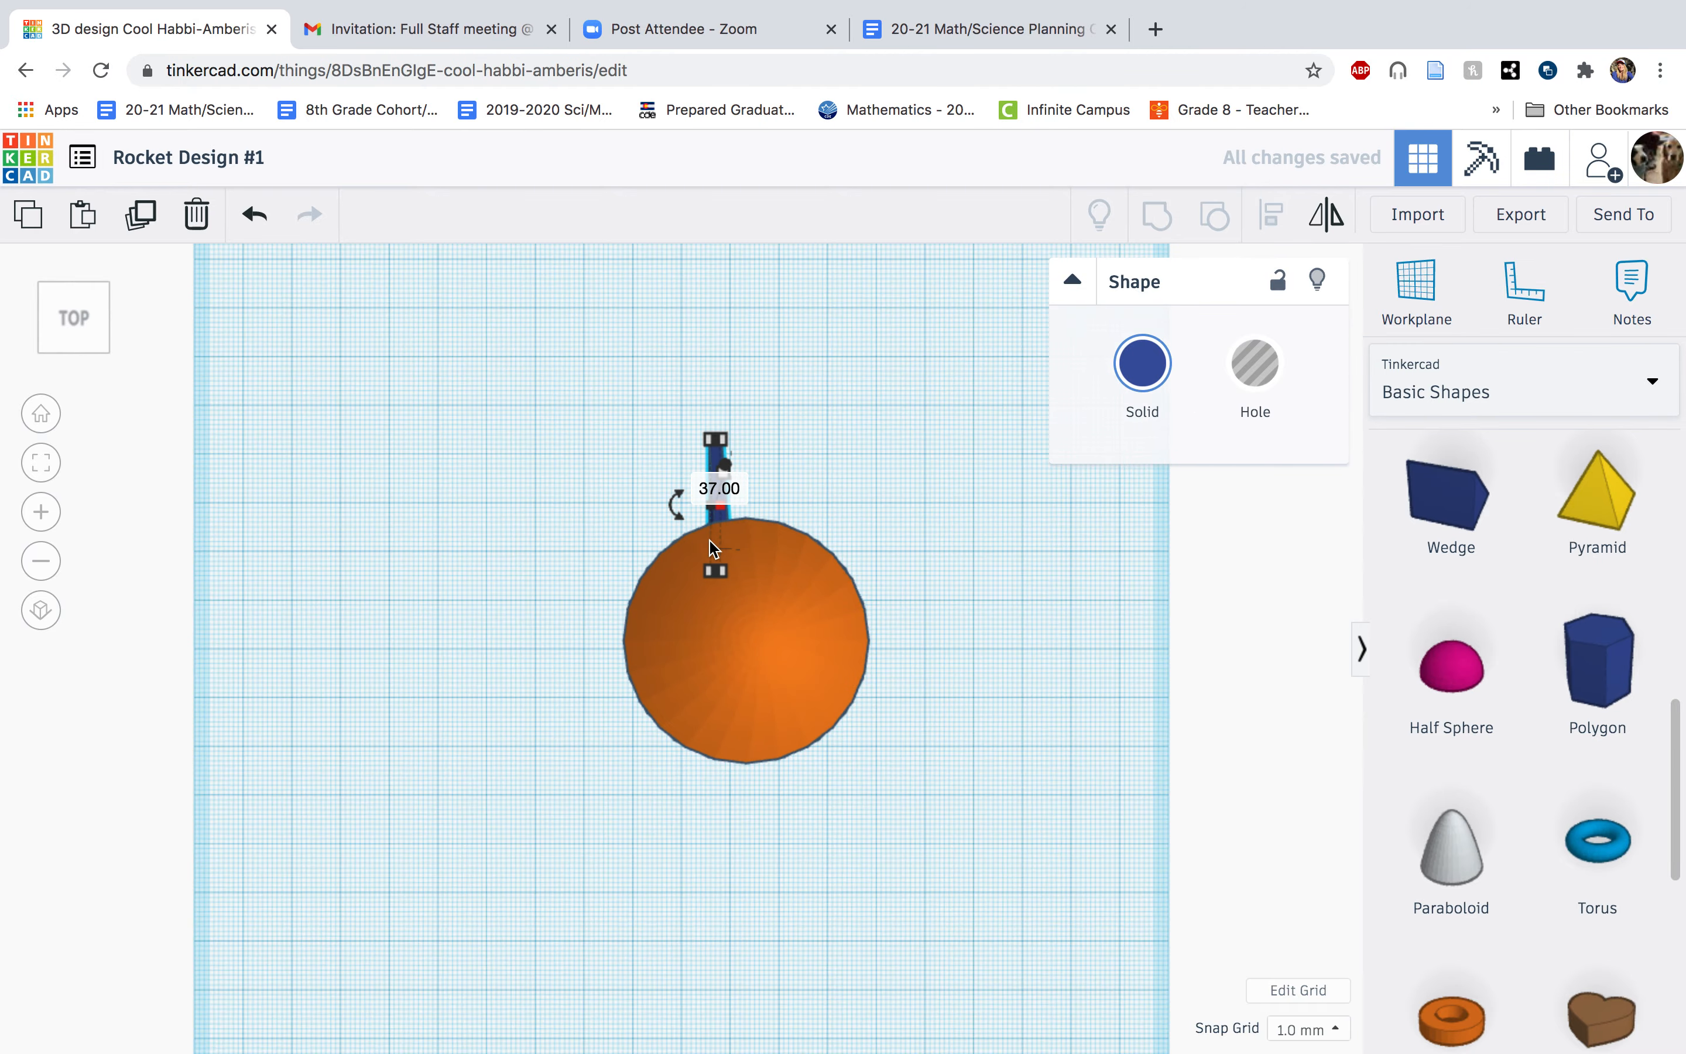
pyautogui.scroll(-4, 765, 380)
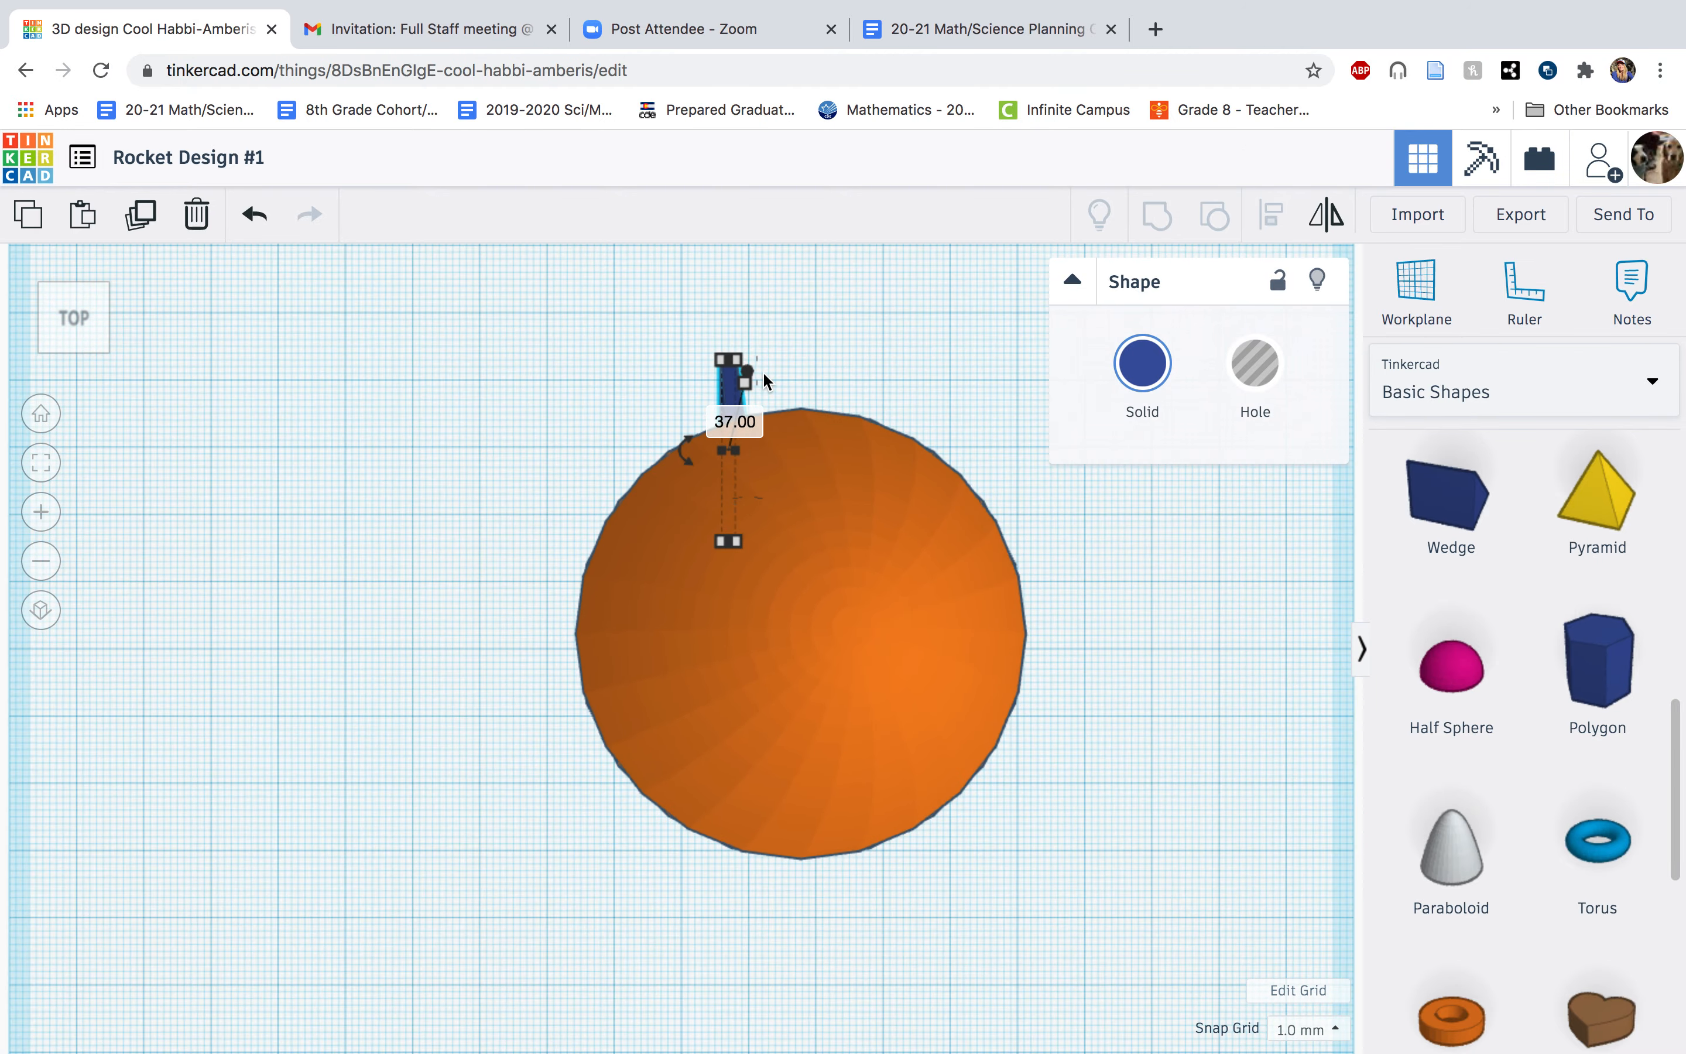
pyautogui.moveTo(720, 473); pyautogui.dragTo(740, 462)
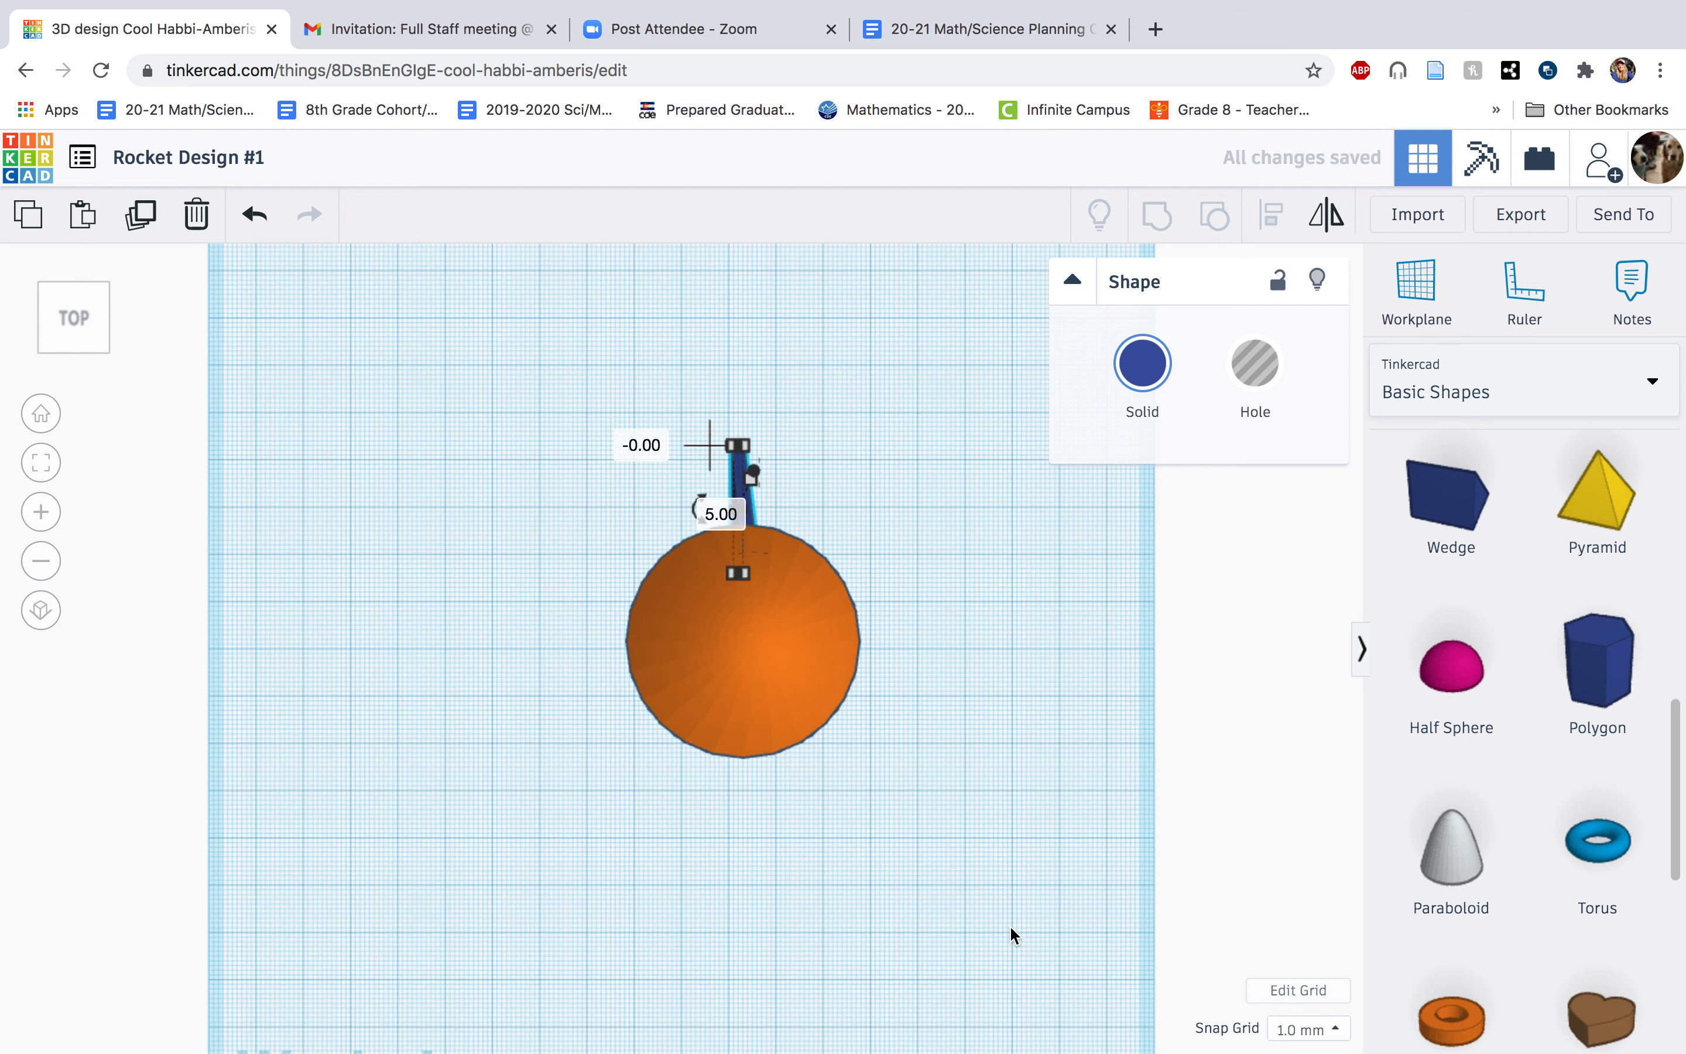
# Group the rocket body and fin into one solid and move it slightly toward the front of the workplane.
pyautogui.click(949, 846)
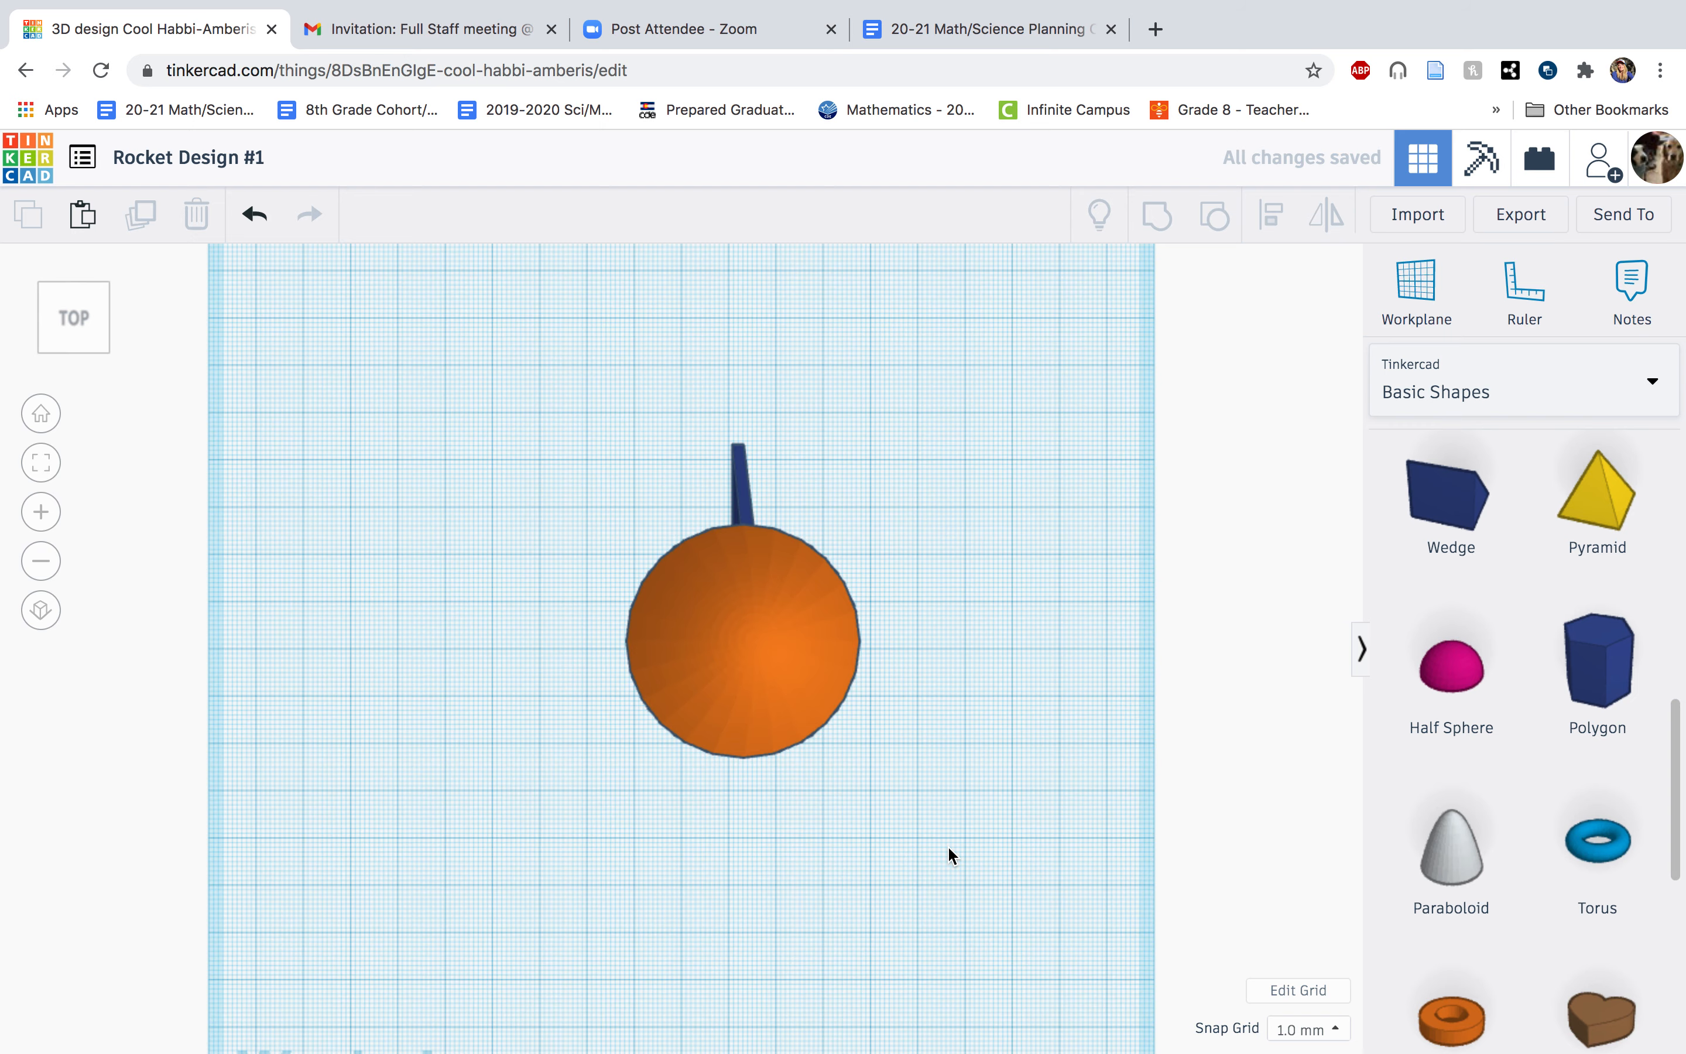
pyautogui.click(40, 413)
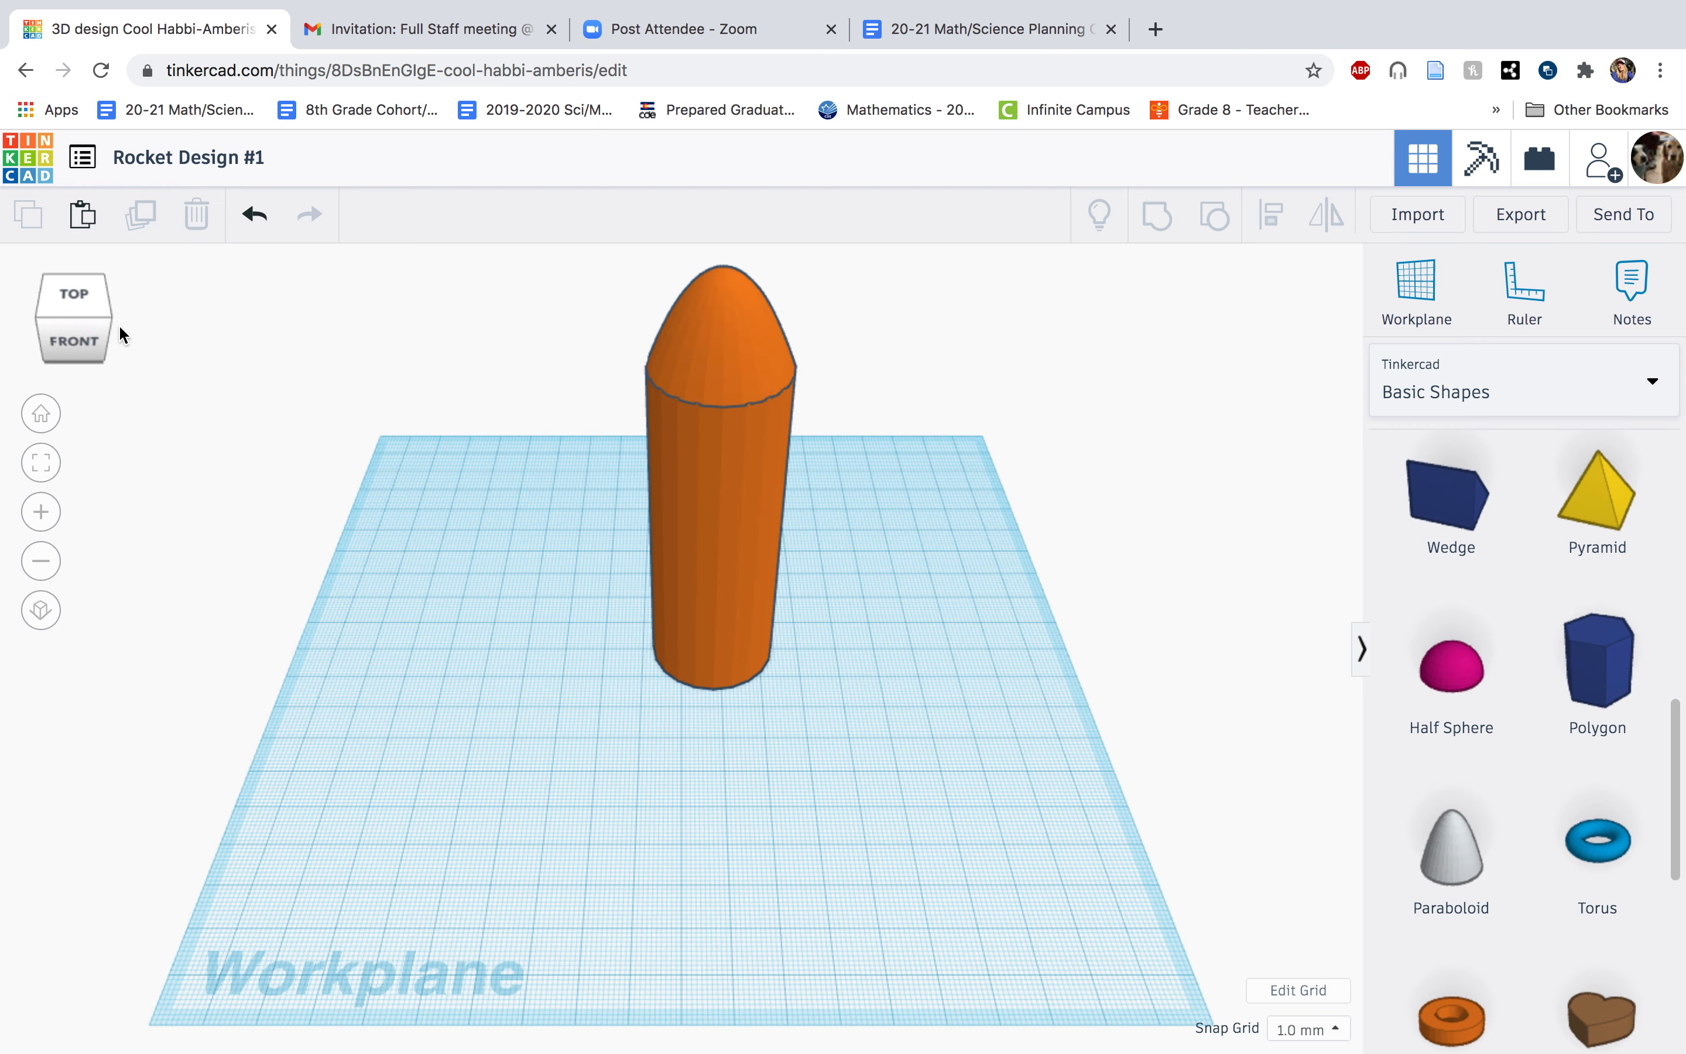
pyautogui.click(78, 350)
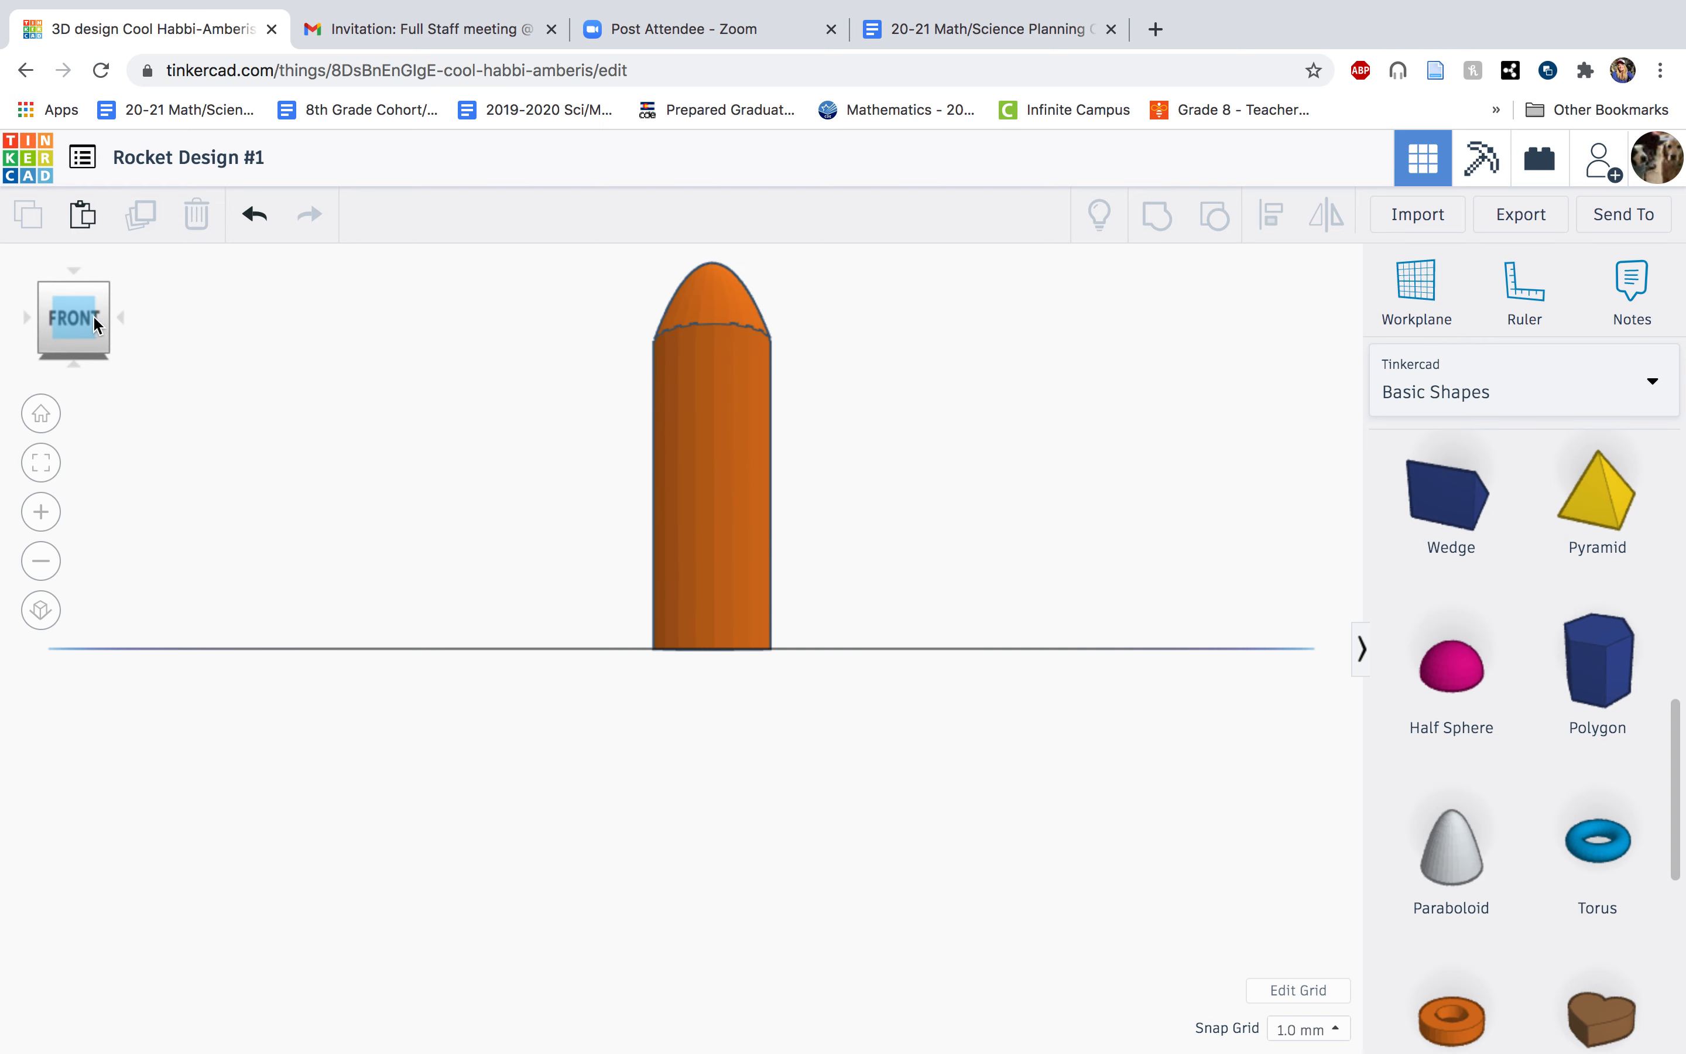
pyautogui.click(118, 318)
pyautogui.click(118, 318)
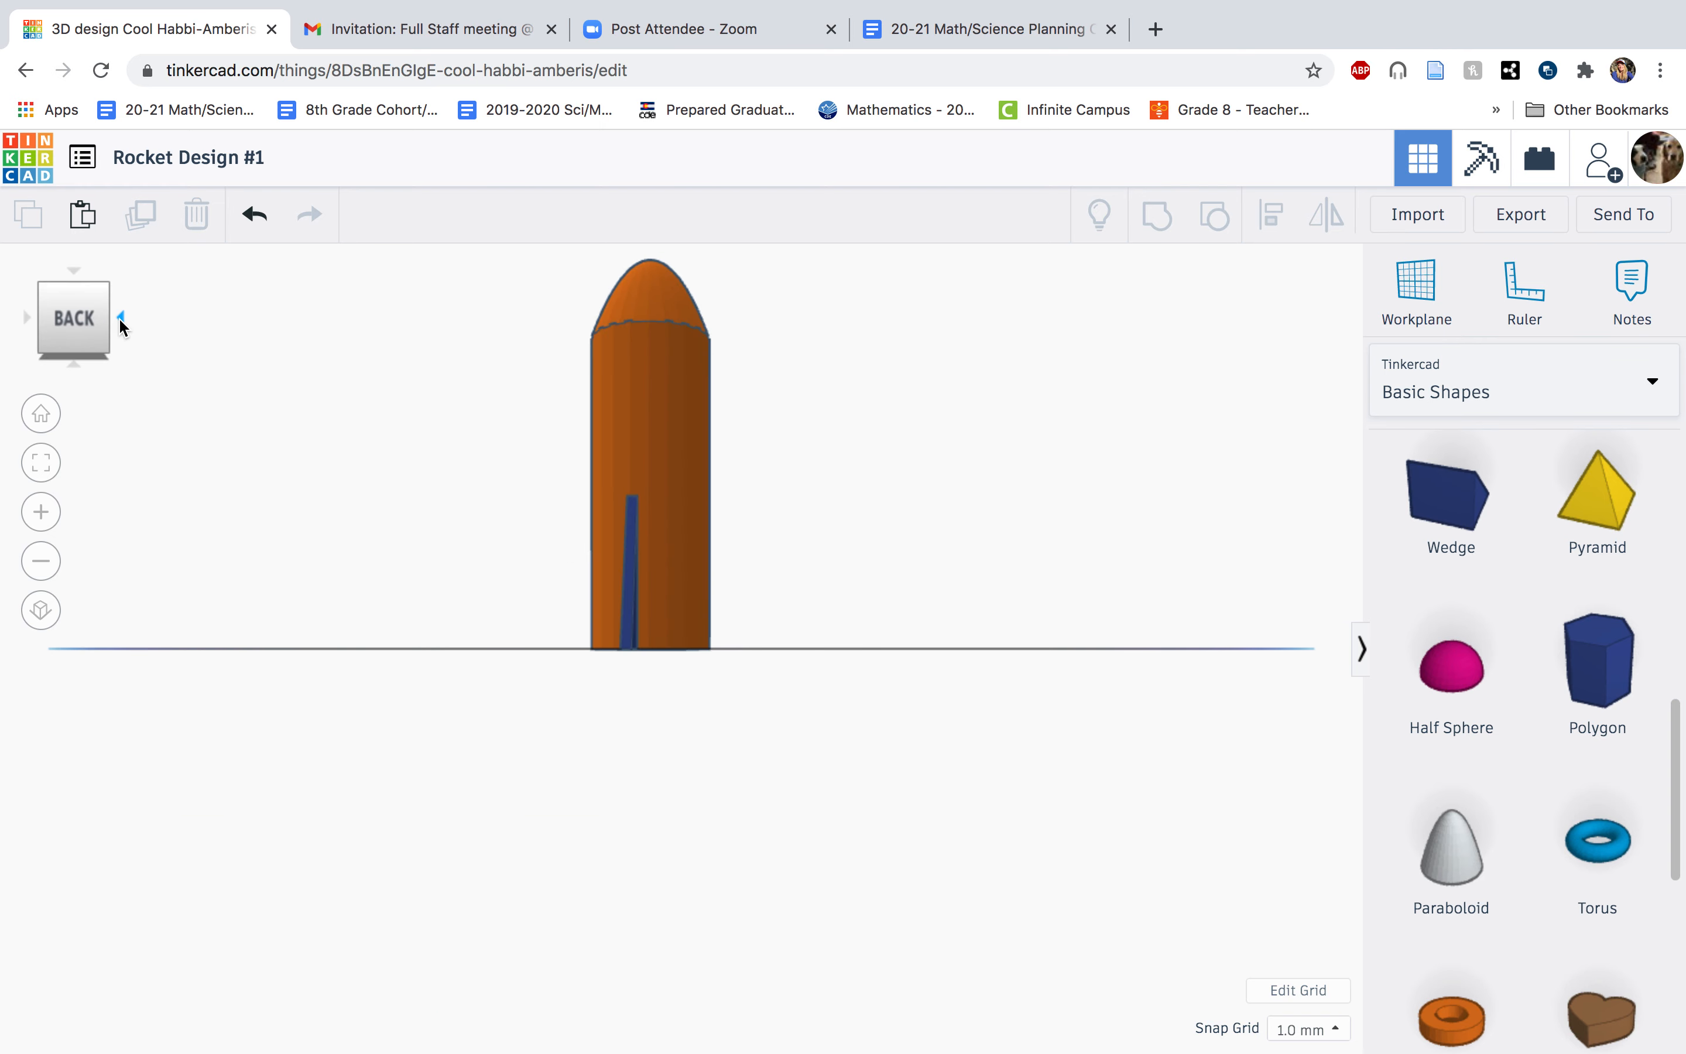
pyautogui.click(29, 318)
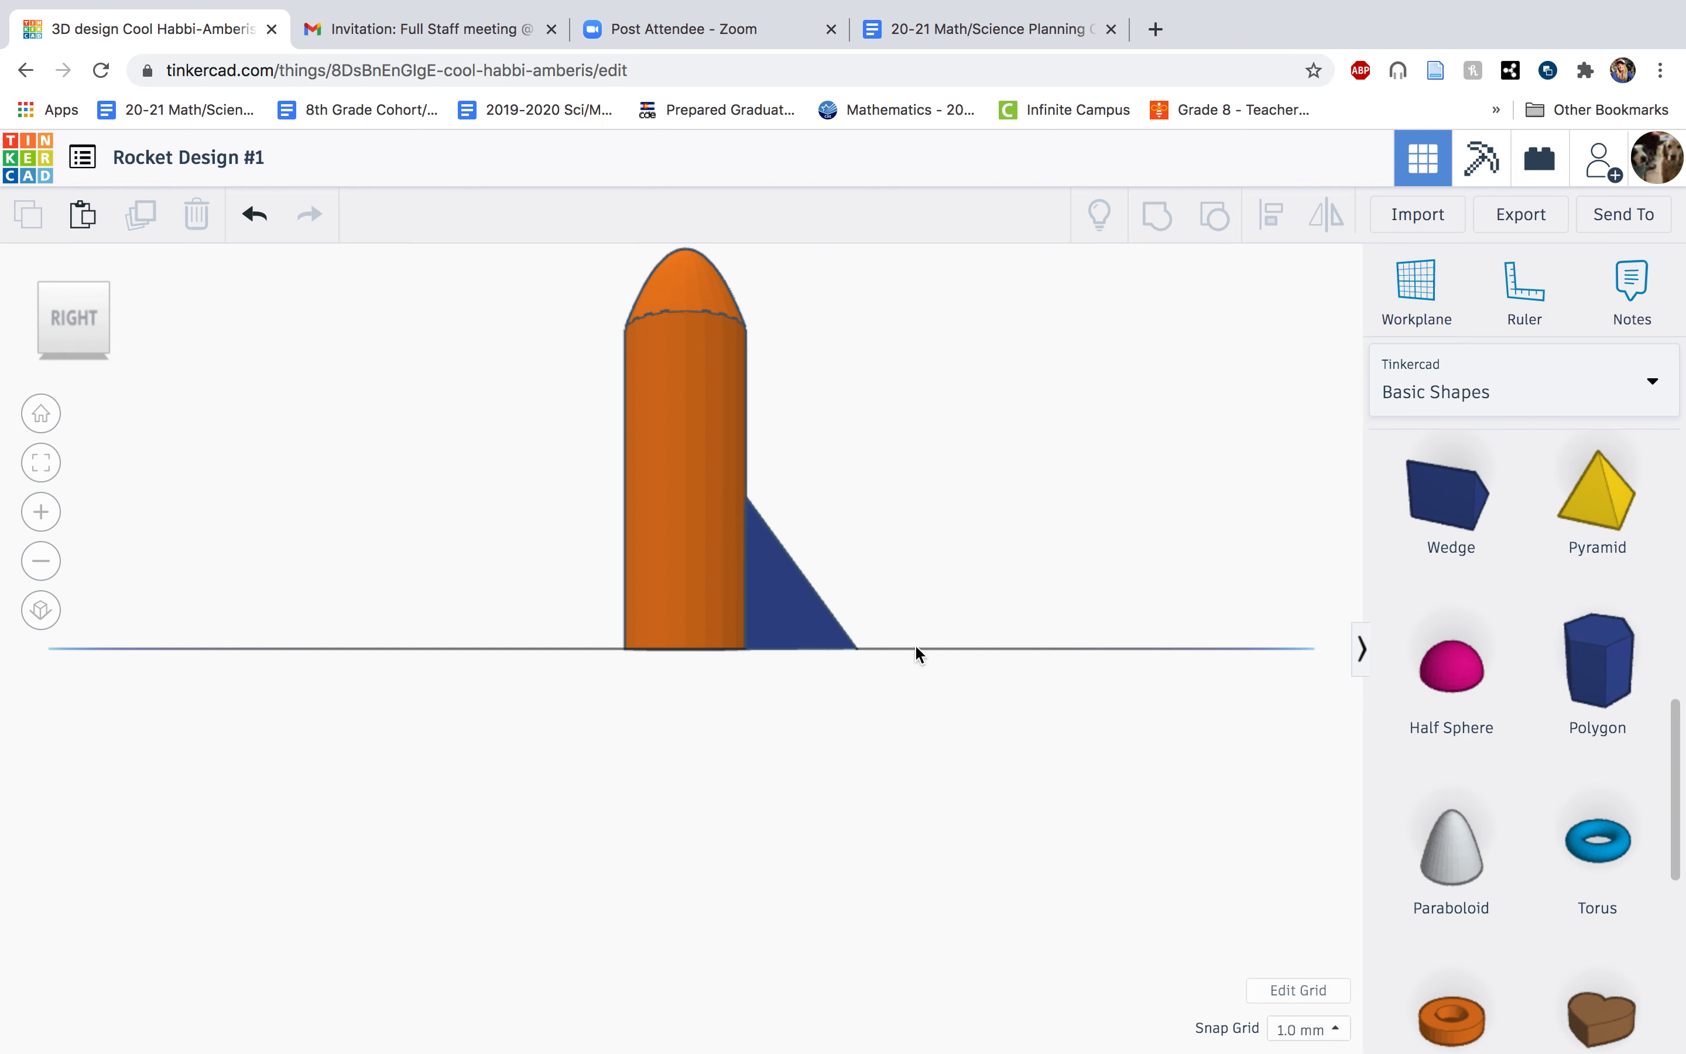
pyautogui.moveTo(918, 617); pyautogui.dragTo(480, 460)
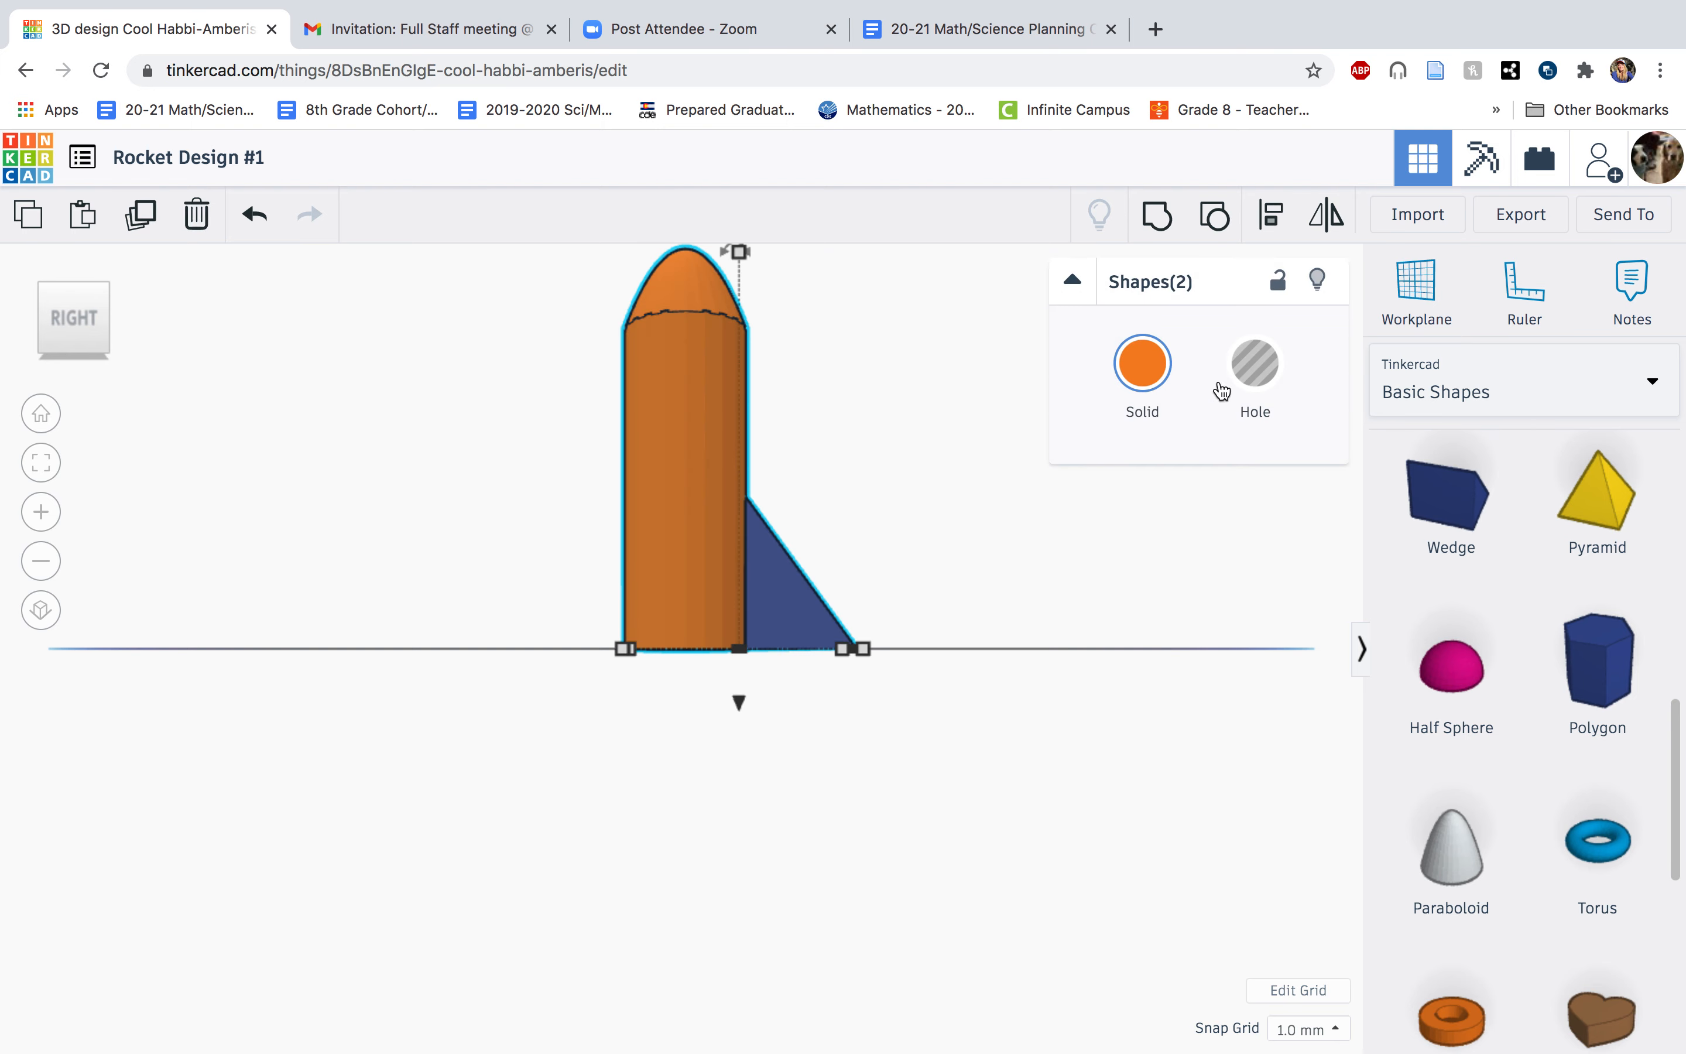
pyautogui.click(1157, 218)
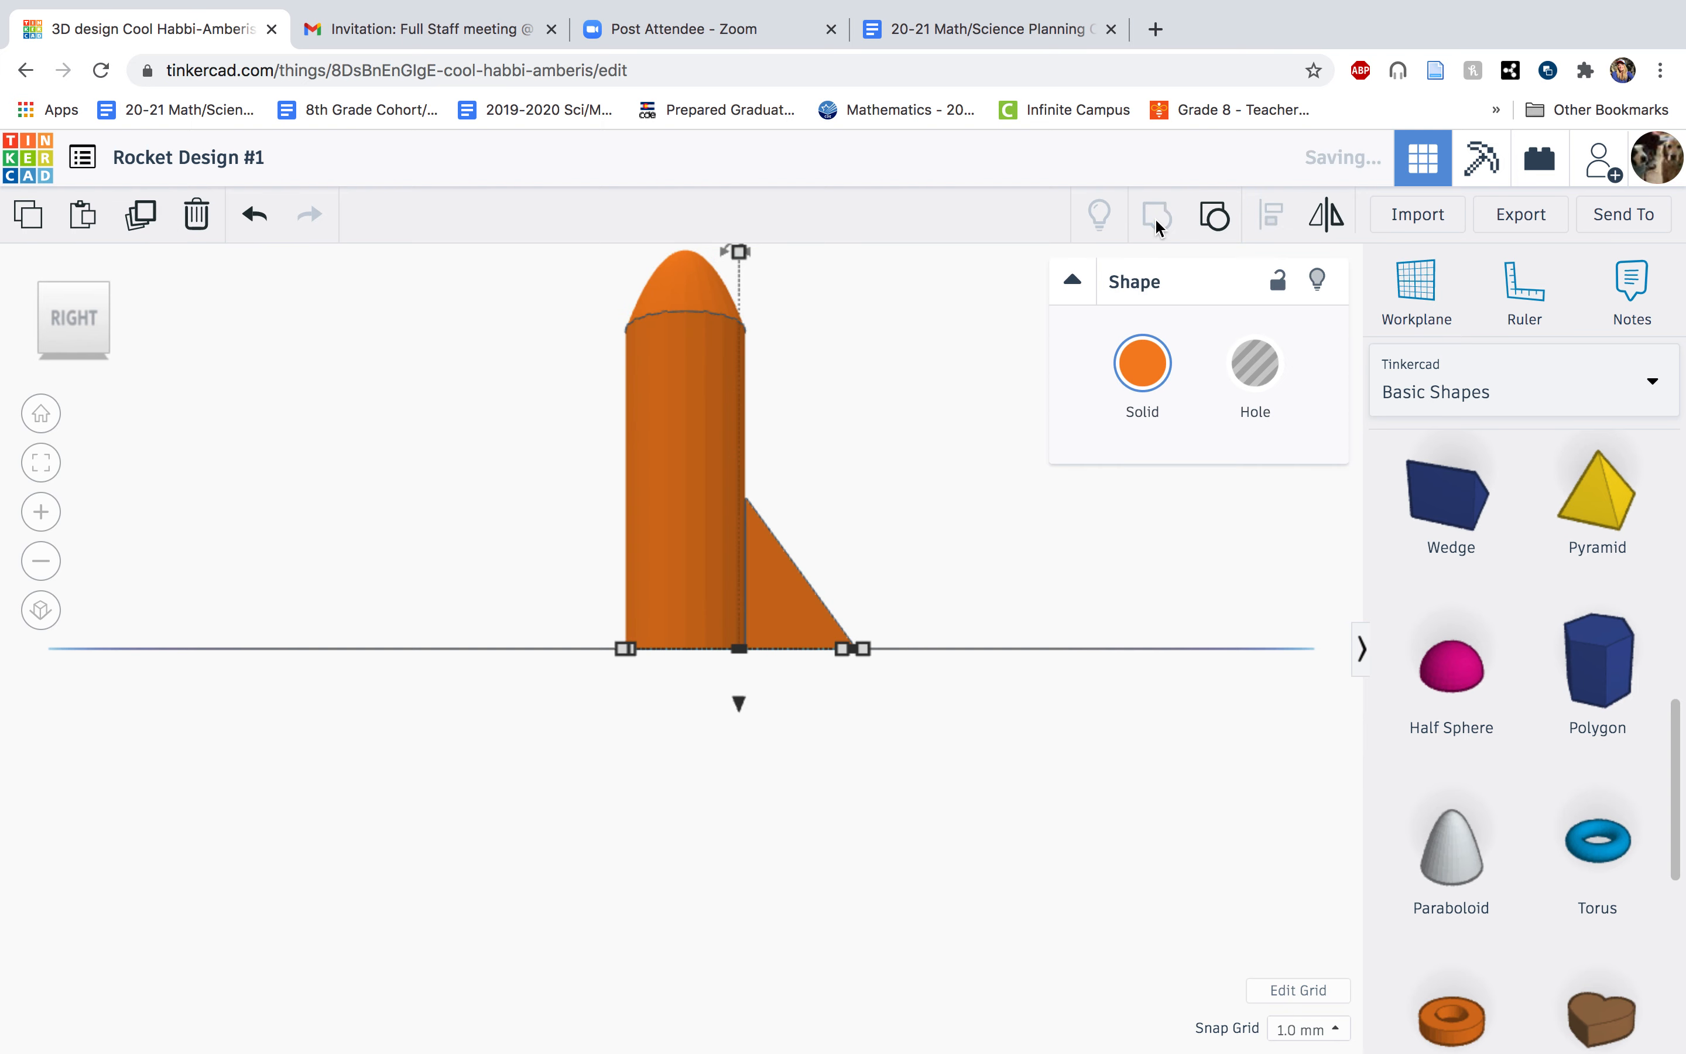
pyautogui.moveTo(613, 441); pyautogui.dragTo(649, 440)
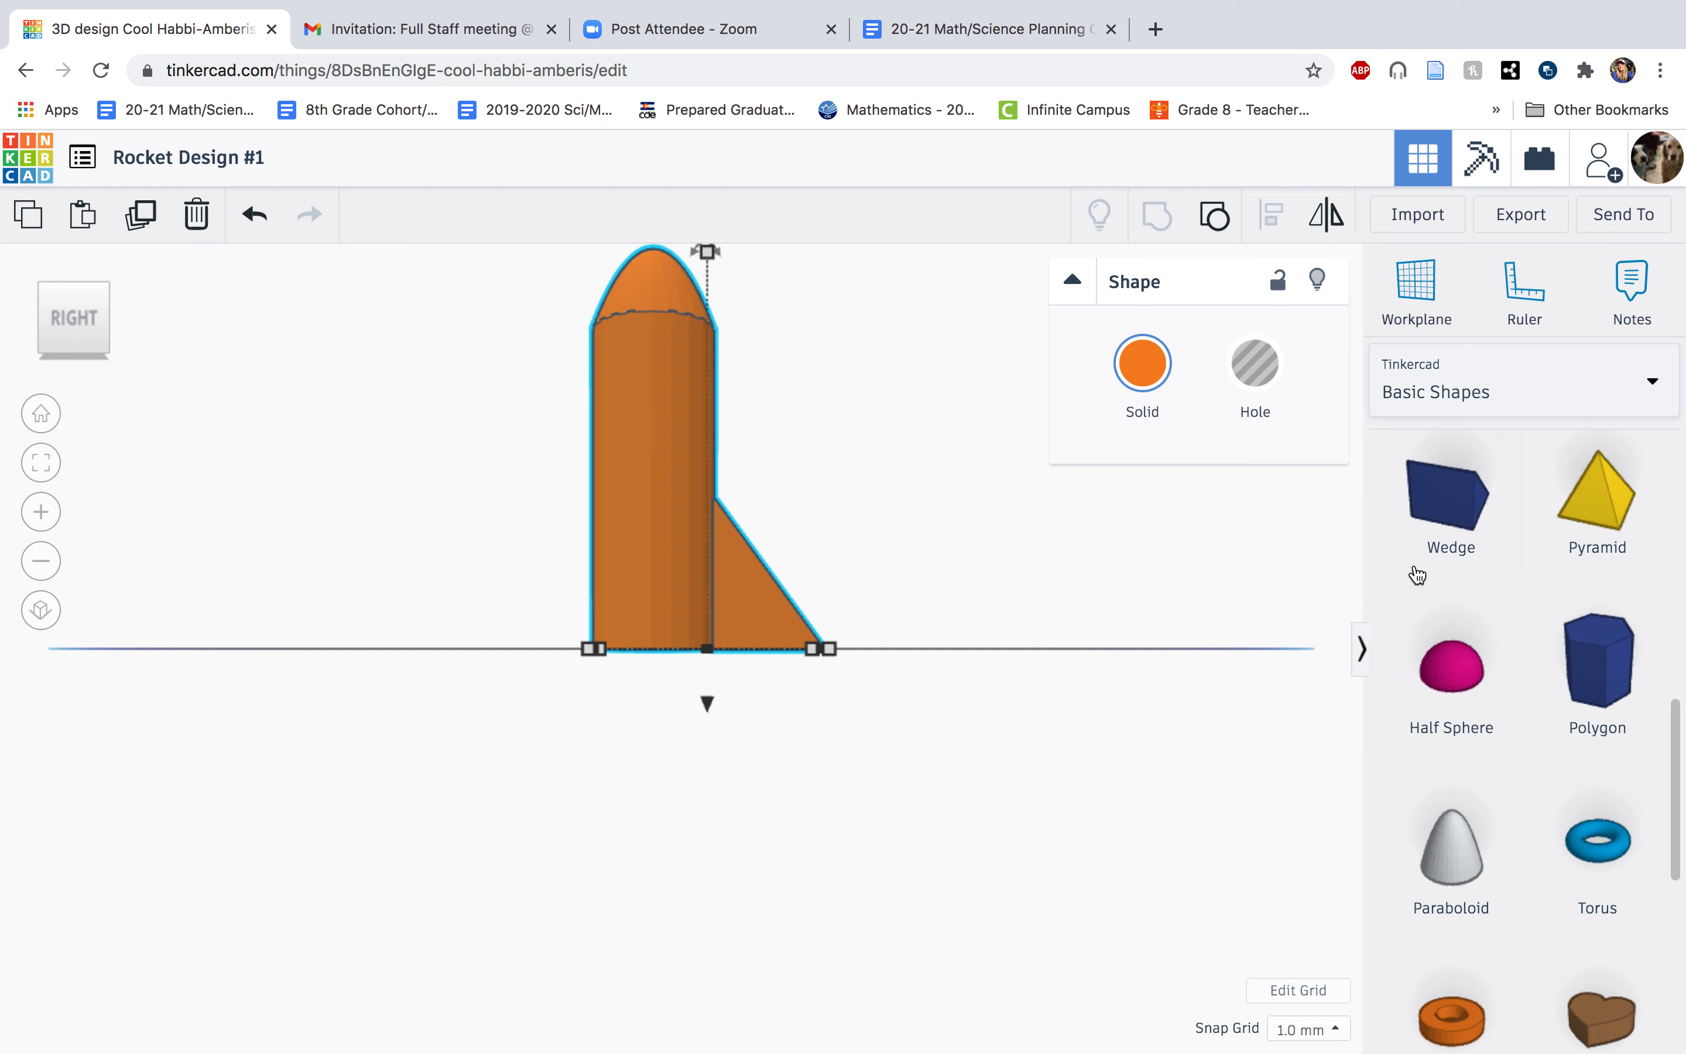
pyautogui.scroll(-1, 1515, 719)
pyautogui.scroll(-8, 1516, 720)
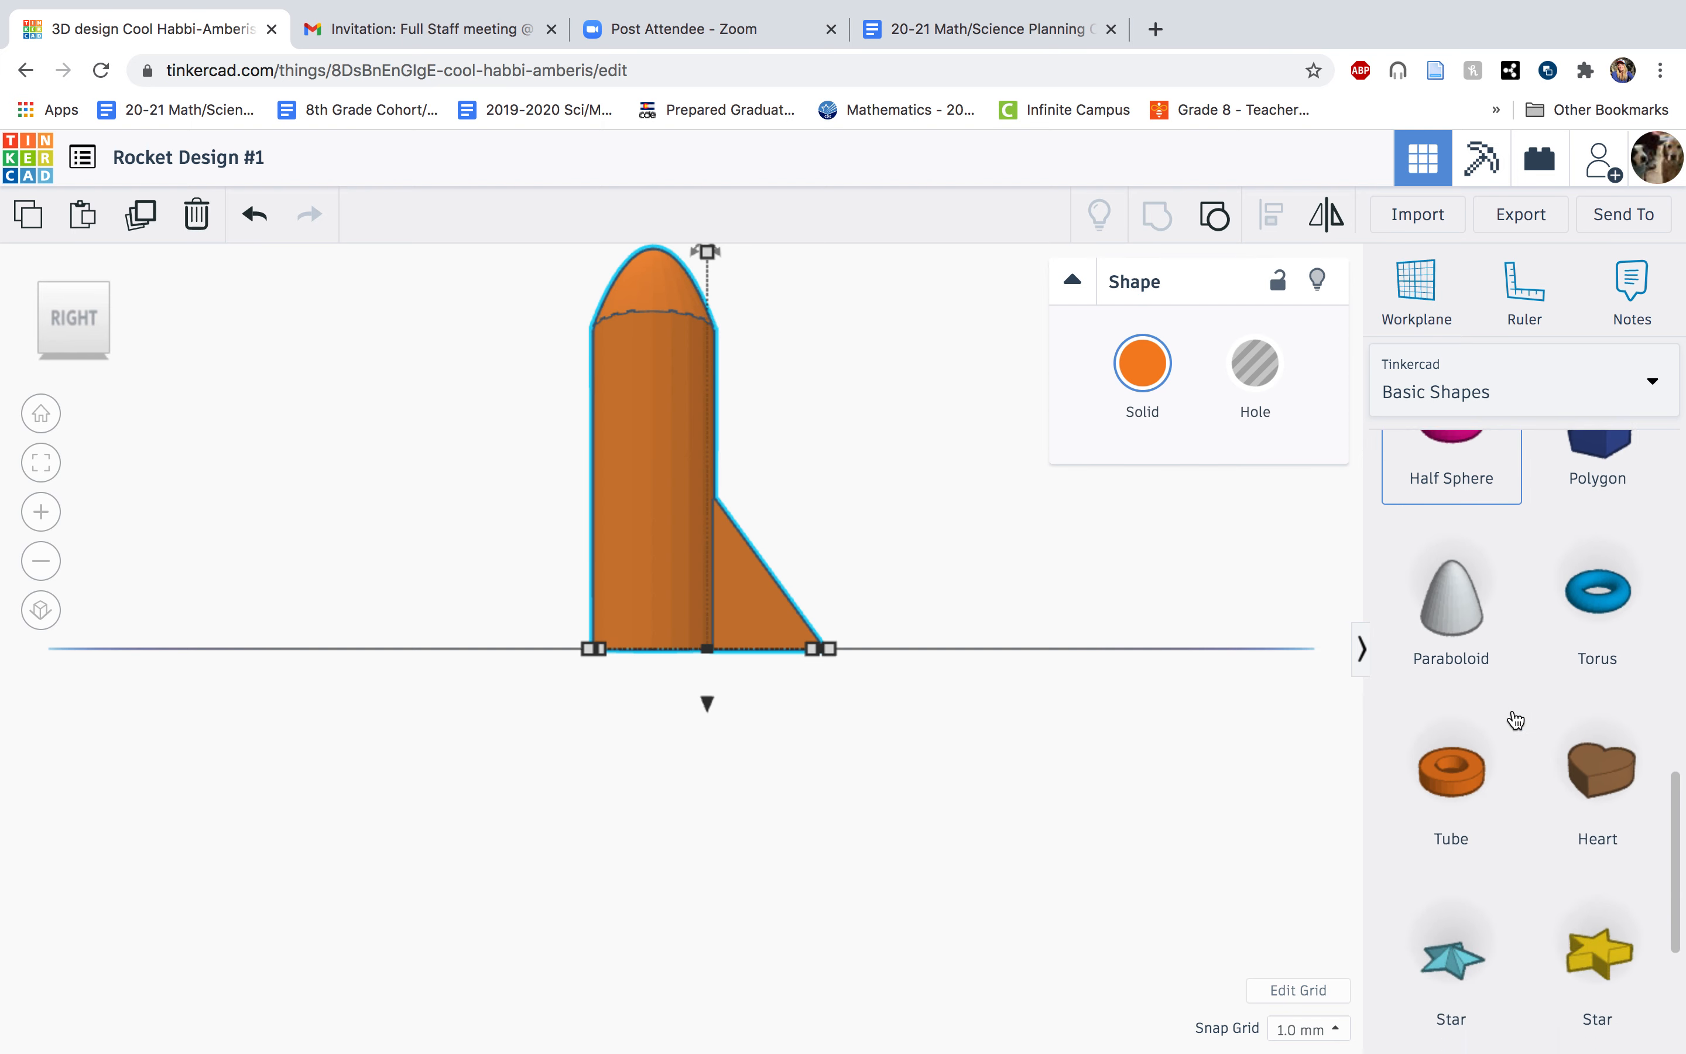
pyautogui.scroll(7, 1516, 719)
pyautogui.scroll(4, 1516, 720)
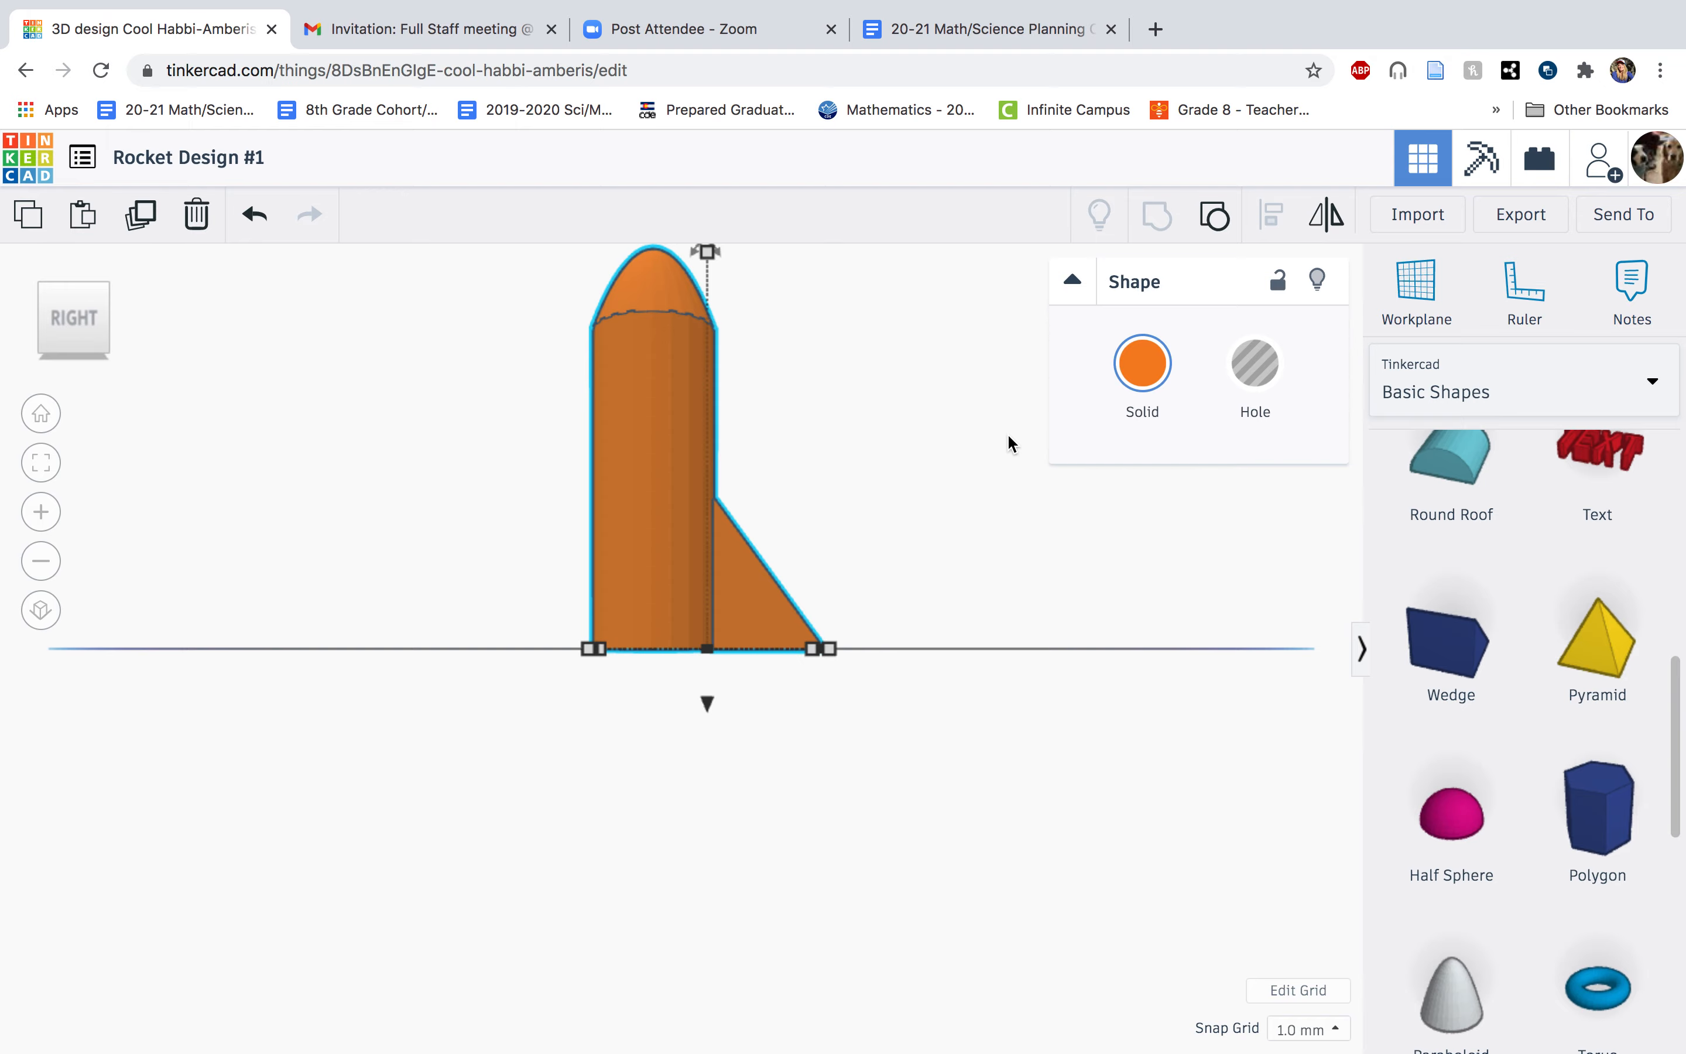
pyautogui.click(43, 418)
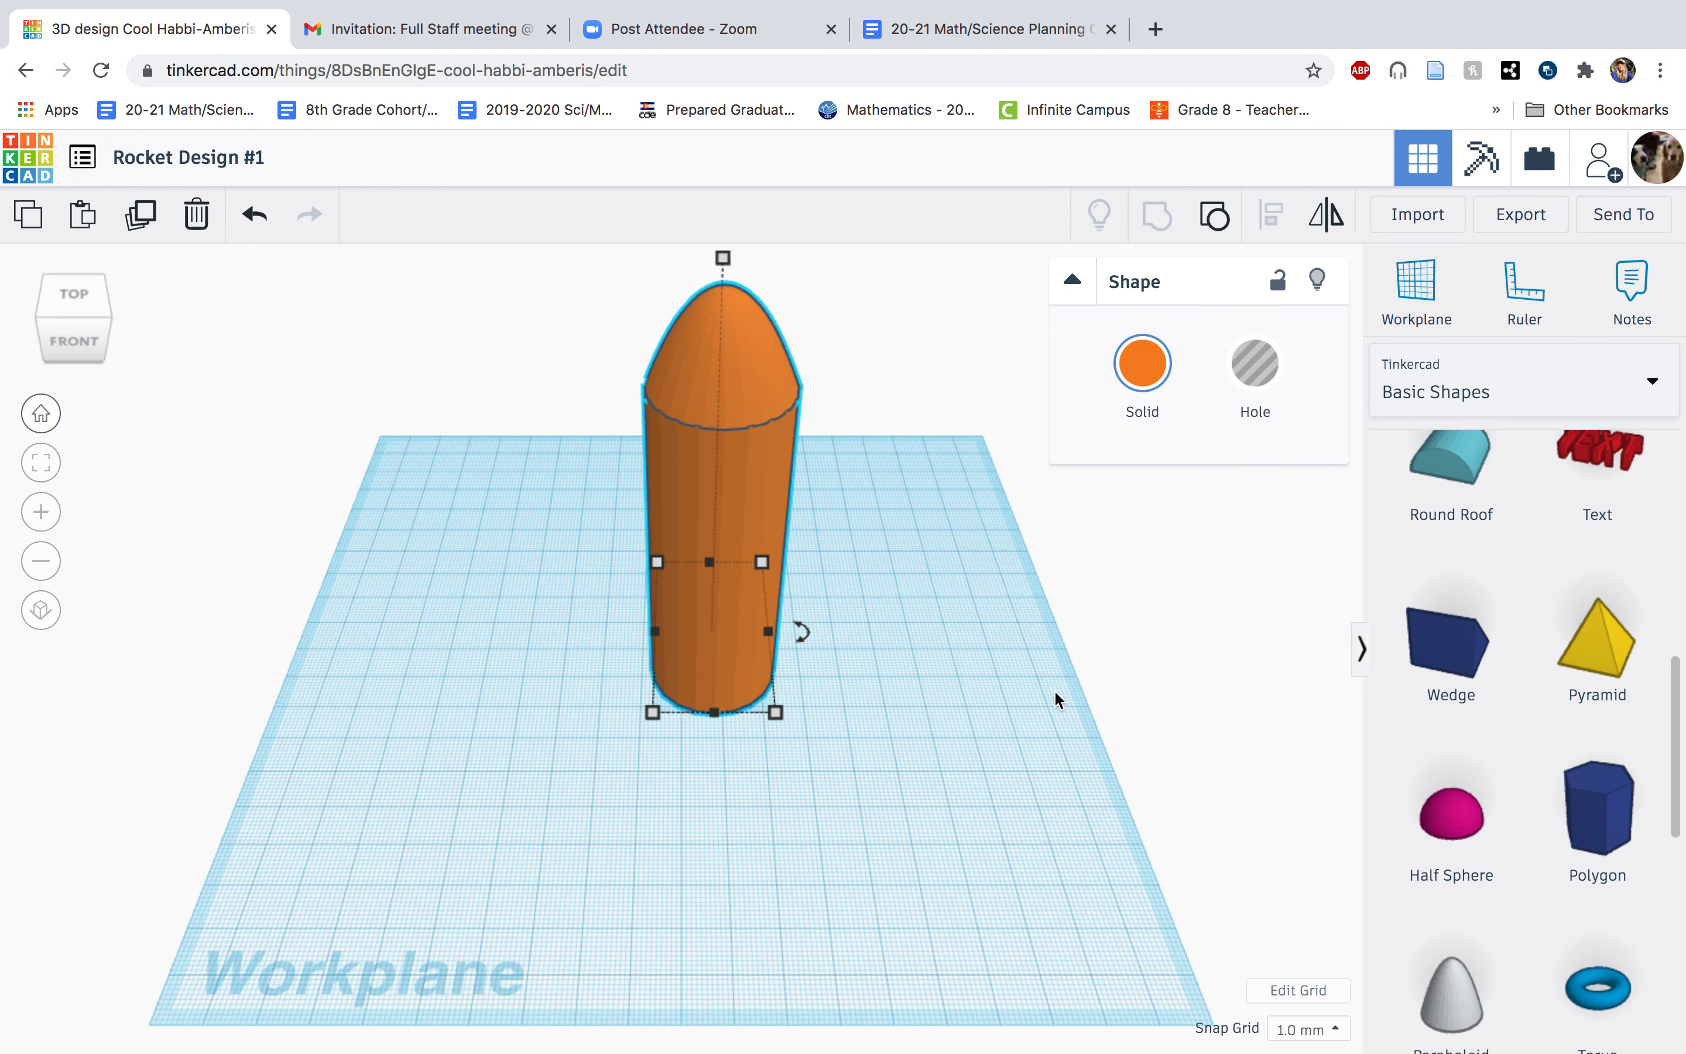